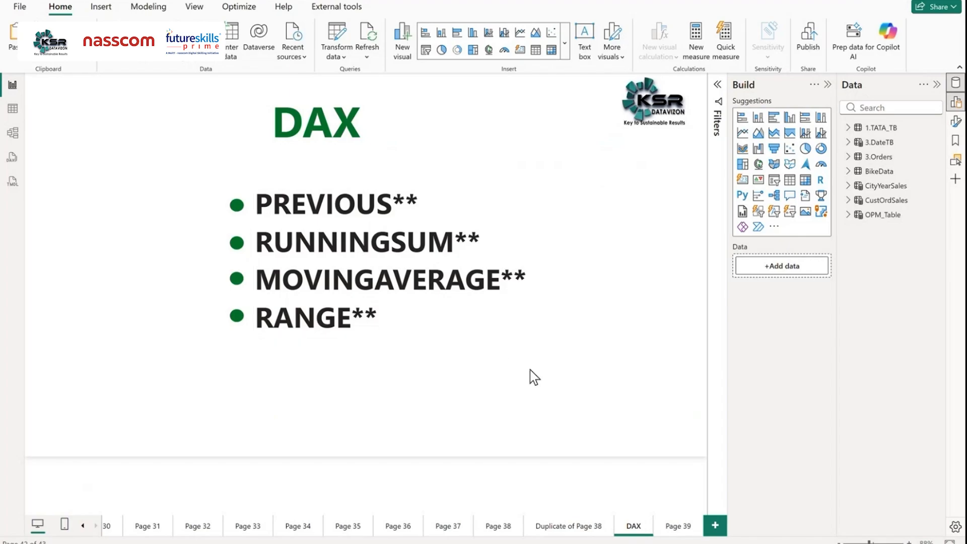
{"action": "left_click", "coordinate": [849, 156]}
{"action": "left_click", "coordinate": [890, 174]}
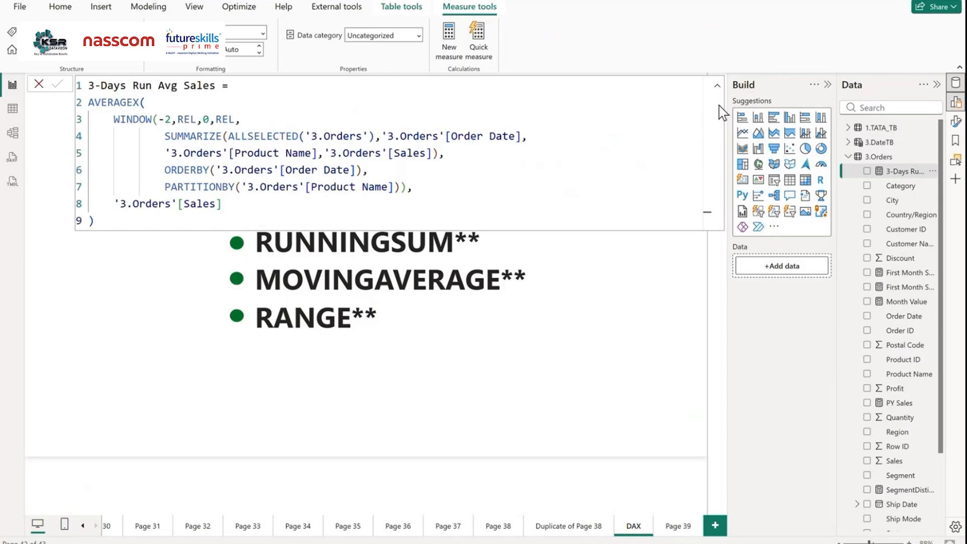
{"action": "left_click", "coordinate": [717, 86]}
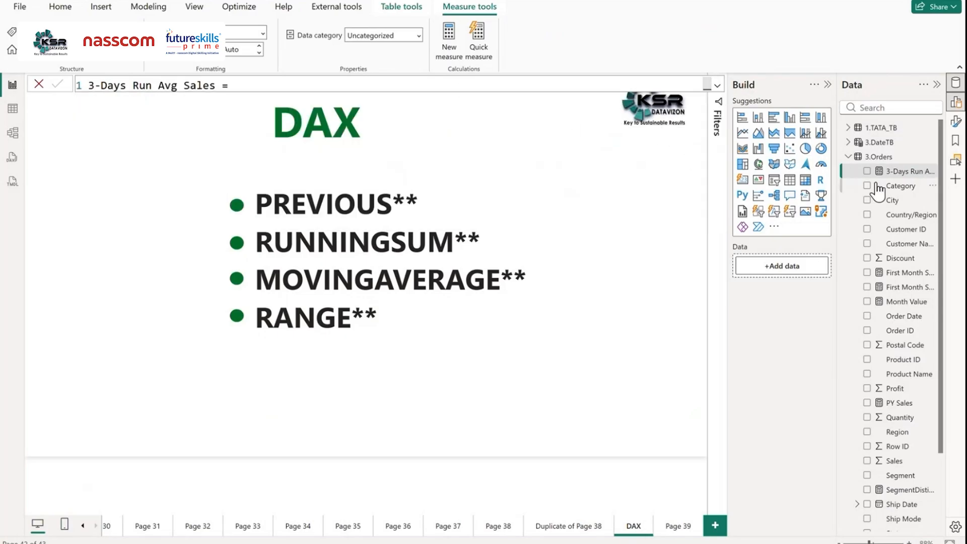
{"action": "left_click", "coordinate": [879, 157]}
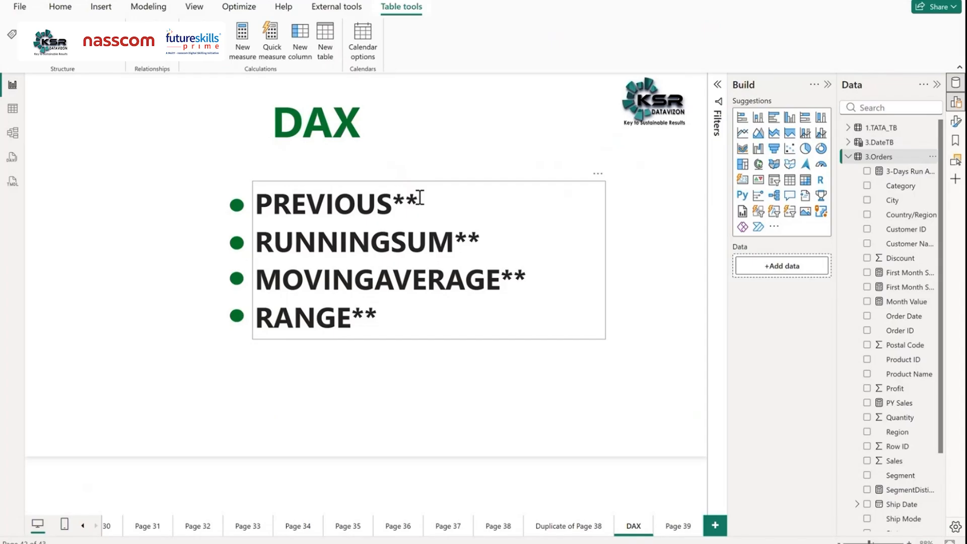
{"action": "left_click", "coordinate": [60, 6]}
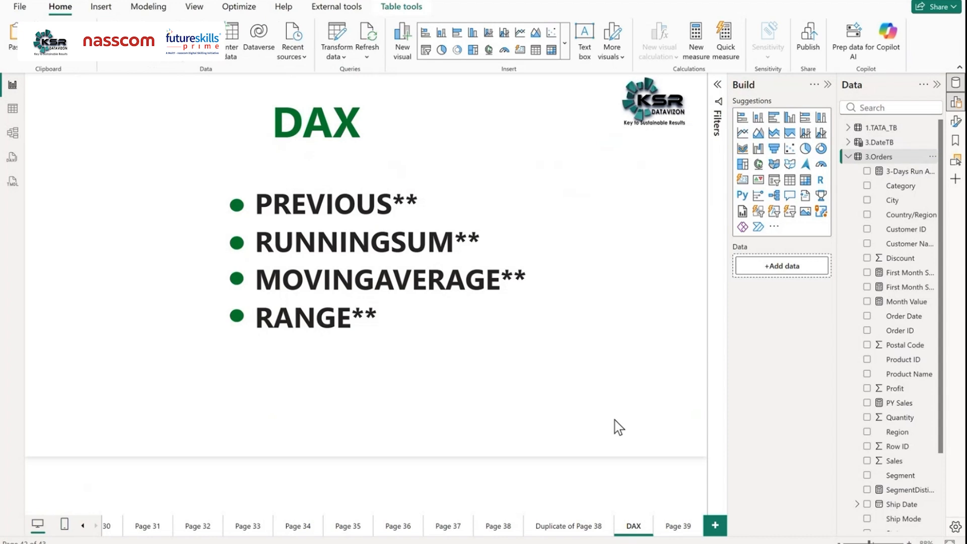
Step: Open Page 39 and examine the rows of 3.Orders and the formula and rows of 3.DateTB in the table data
{"action": "left_click", "coordinate": [678, 525]}
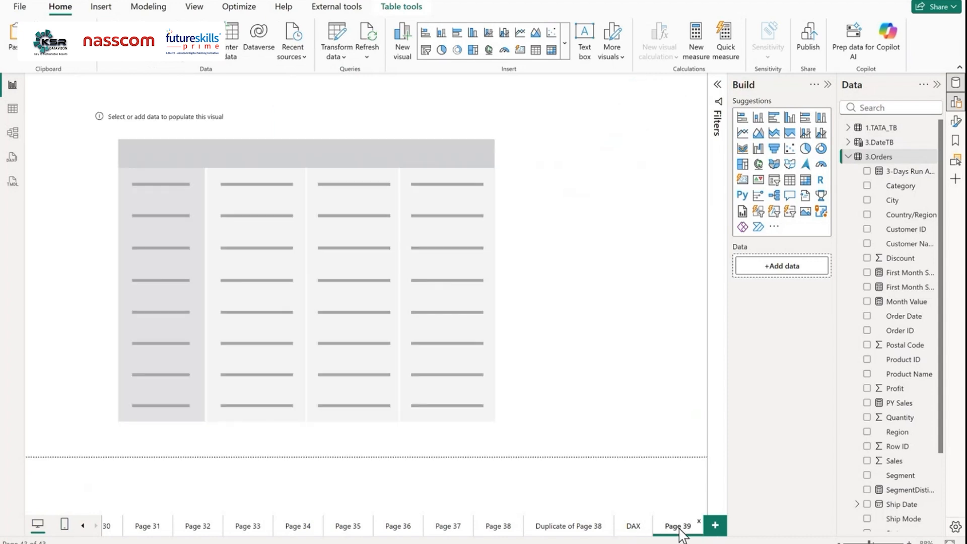
{"action": "left_click", "coordinate": [848, 157]}
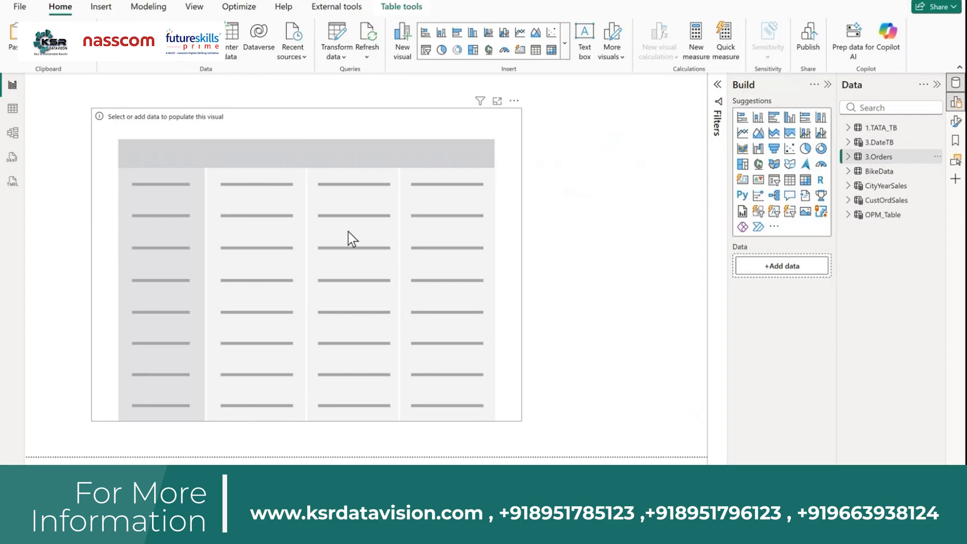
{"action": "left_click", "coordinate": [12, 108]}
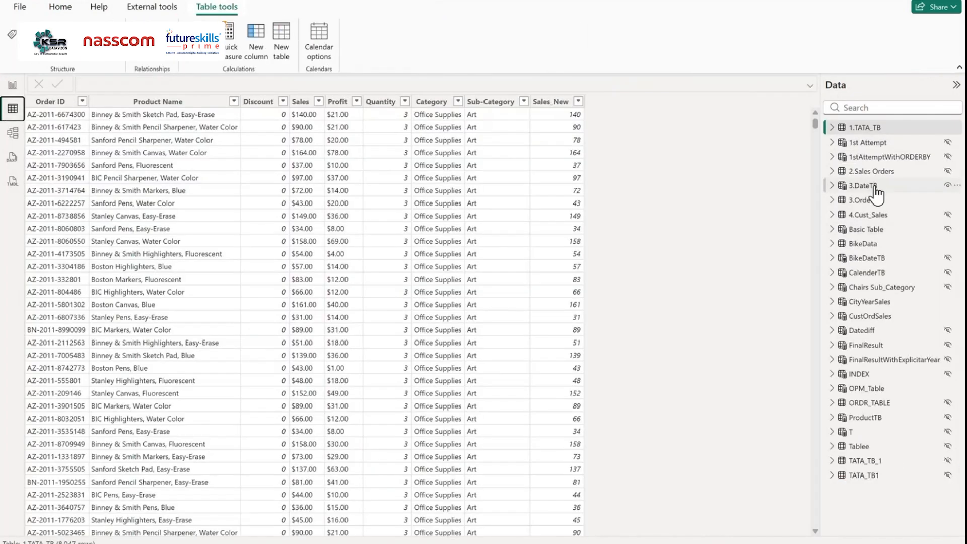
{"action": "left_click", "coordinate": [879, 201]}
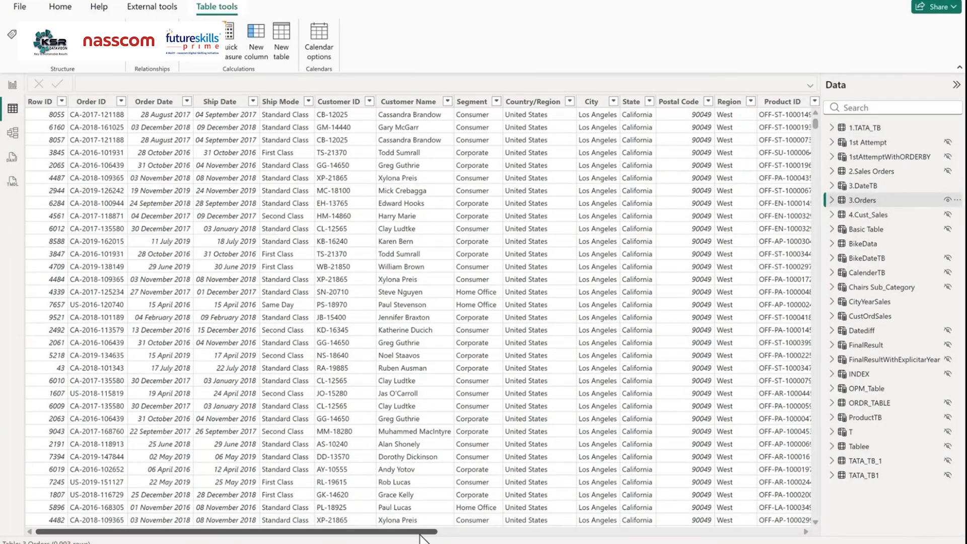
{"action": "left_click_drag", "start_coordinate": [420, 531], "coordinate": [402, 543]}
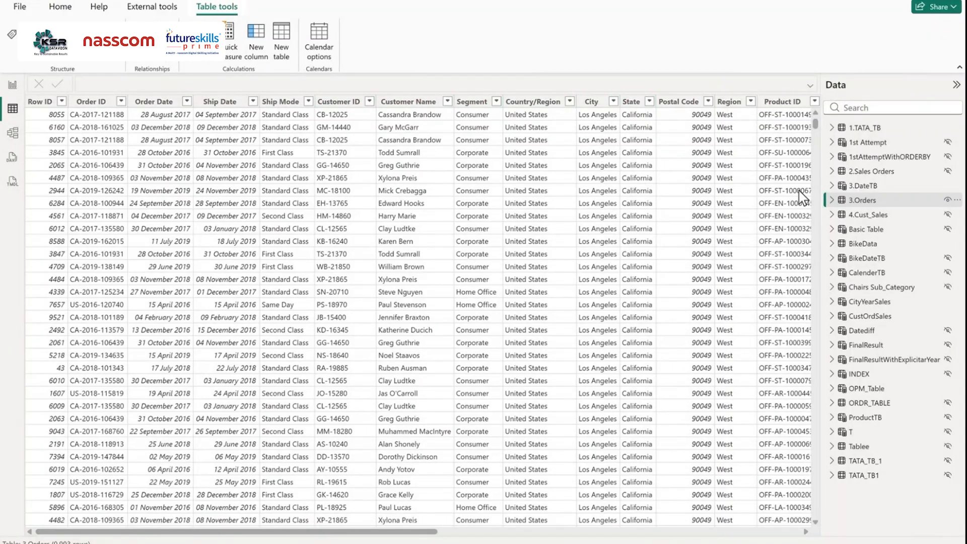
{"action": "left_click", "coordinate": [862, 186]}
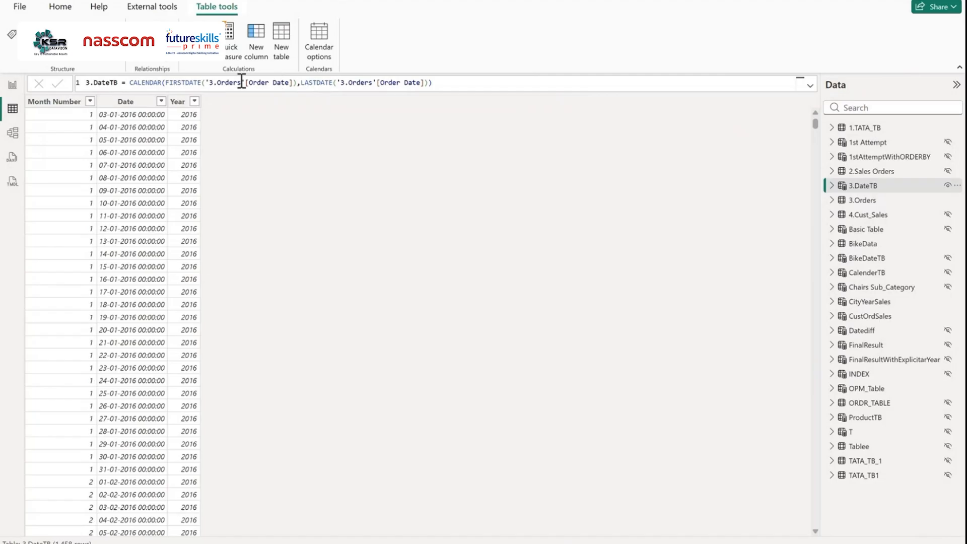
{"action": "left_click", "coordinate": [13, 87]}
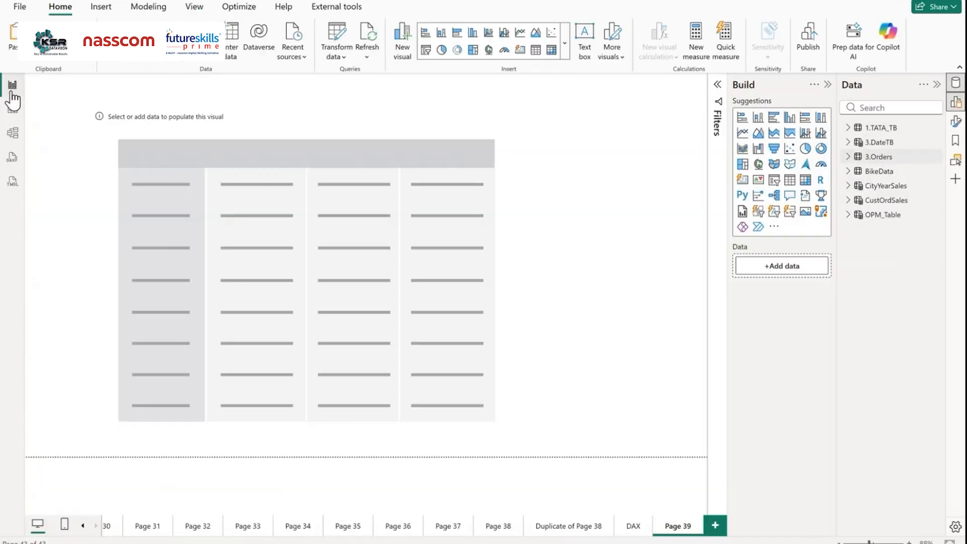
Step: Add the Date hierarchy from 3.DateTB to the rows of the empty matrix on Page 39, keeping only Year and Month
{"action": "left_click", "coordinate": [633, 526]}
{"action": "left_click", "coordinate": [697, 529]}
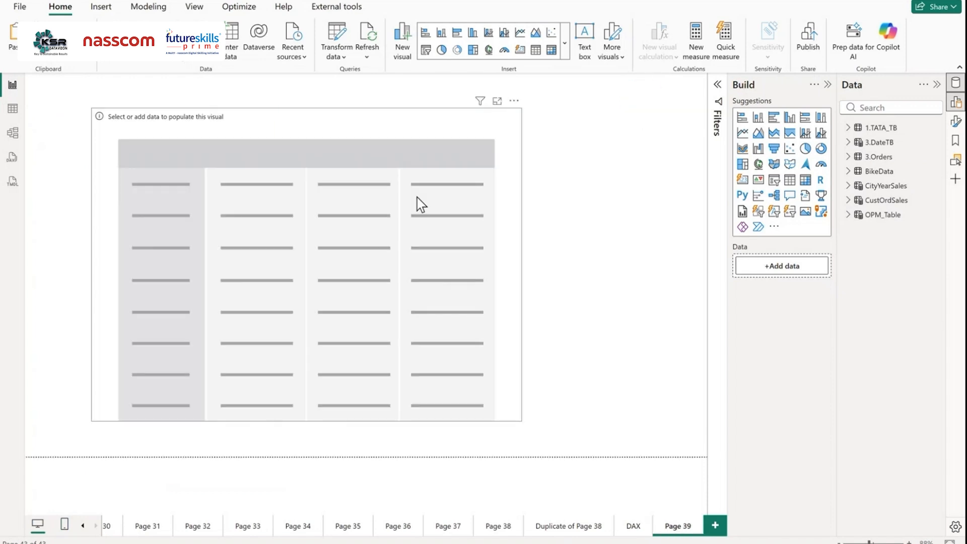
{"action": "left_click", "coordinate": [417, 197]}
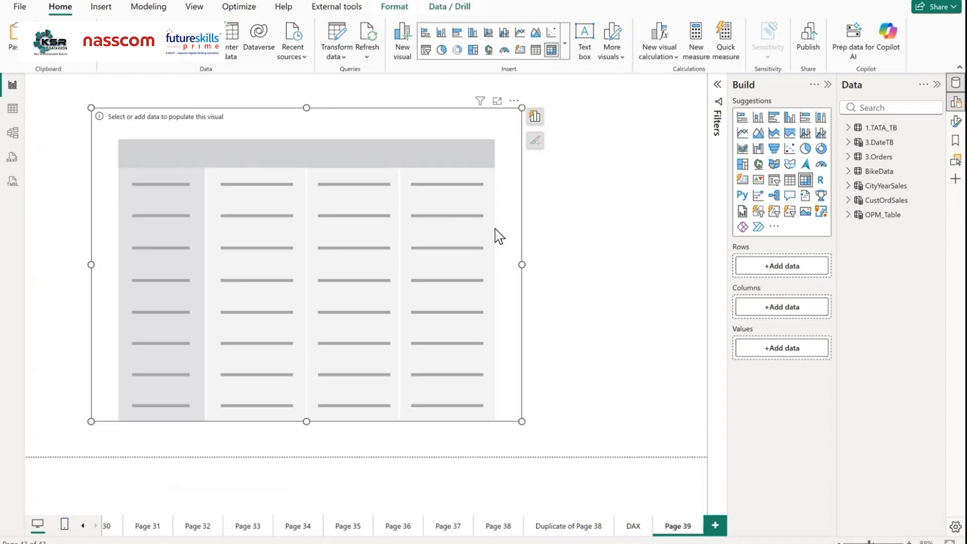
{"action": "left_click", "coordinate": [848, 142]}
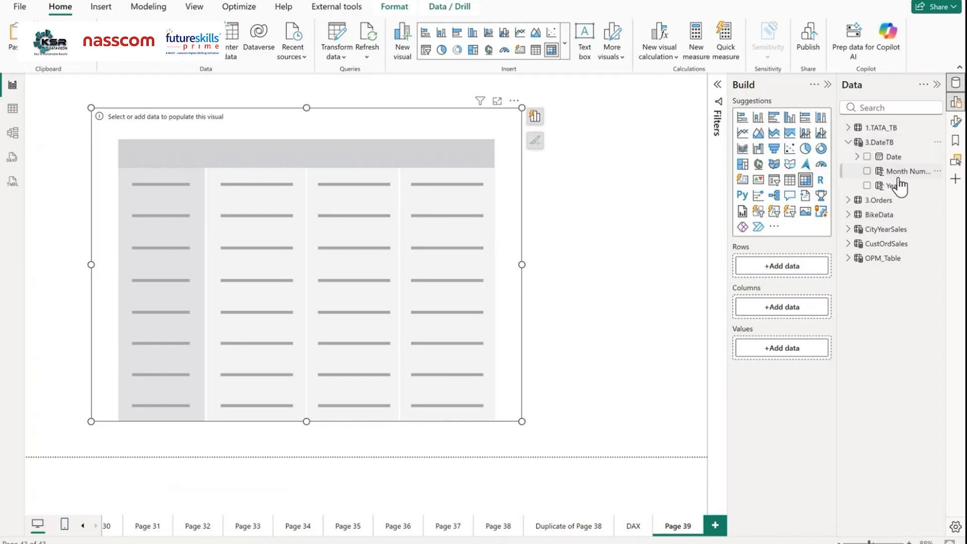
{"action": "left_click_drag", "start_coordinate": [893, 156], "coordinate": [786, 273]}
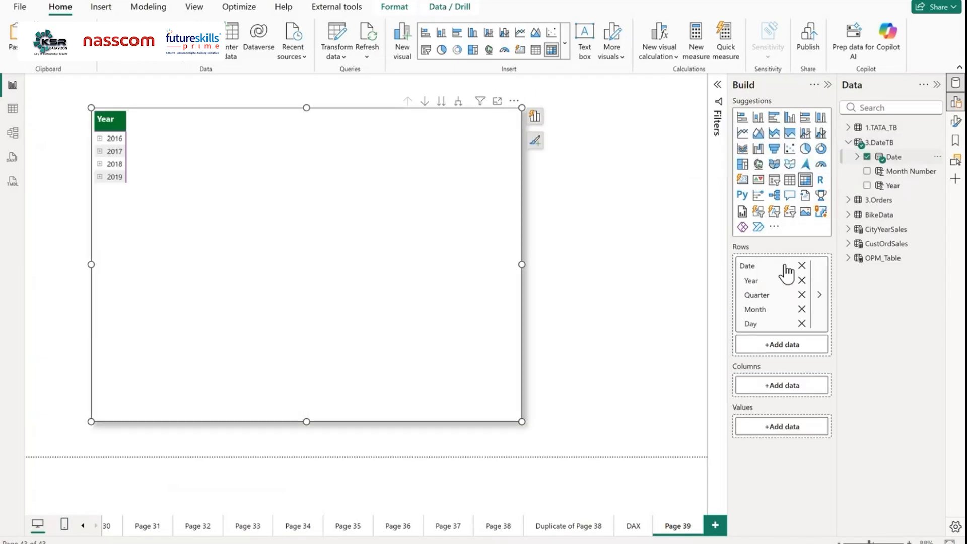
{"action": "left_click", "coordinate": [800, 296]}
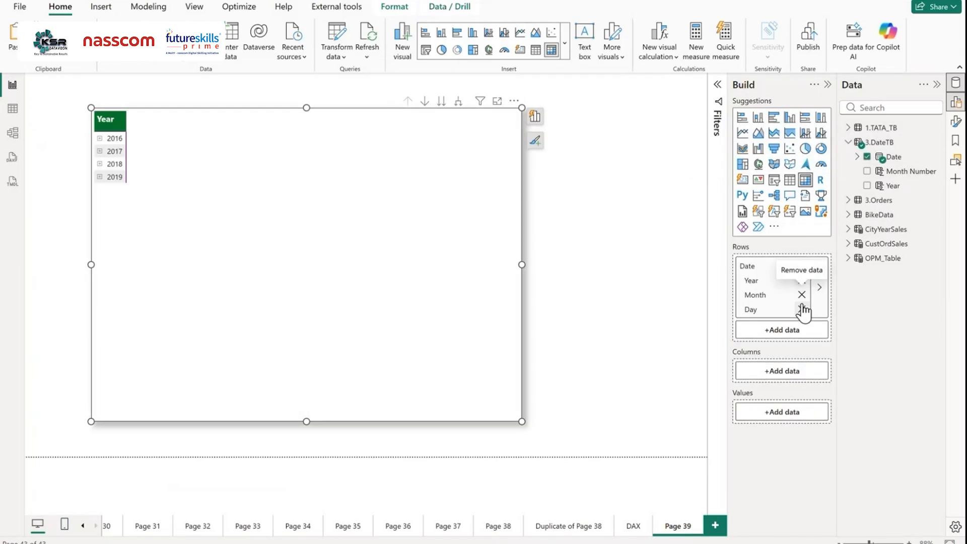
{"action": "left_click", "coordinate": [802, 309]}
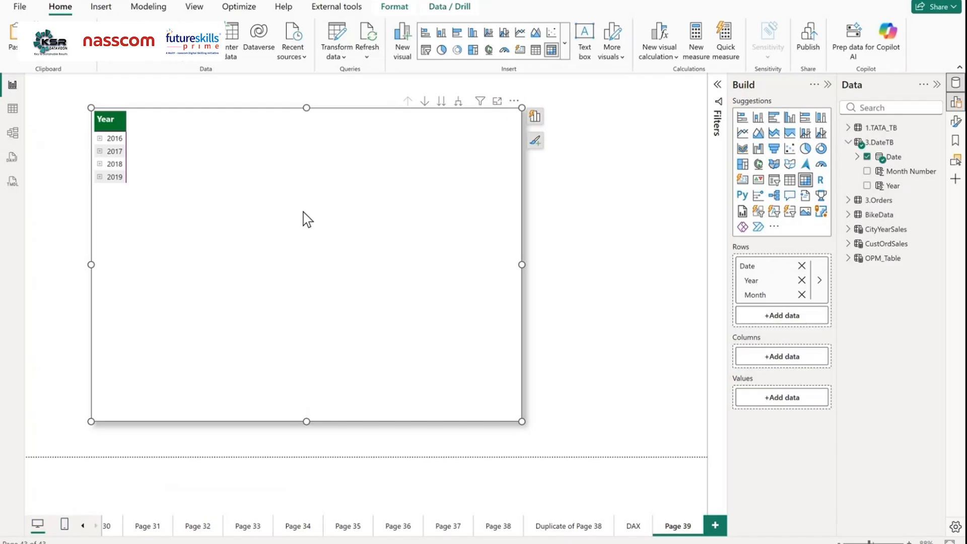
Step: Add Country/Region from 3.Orders to the matrix columns
{"action": "left_click", "coordinate": [851, 200]}
{"action": "scroll", "coordinate": [892, 317], "scroll_direction": "down", "scroll_amount": 3}
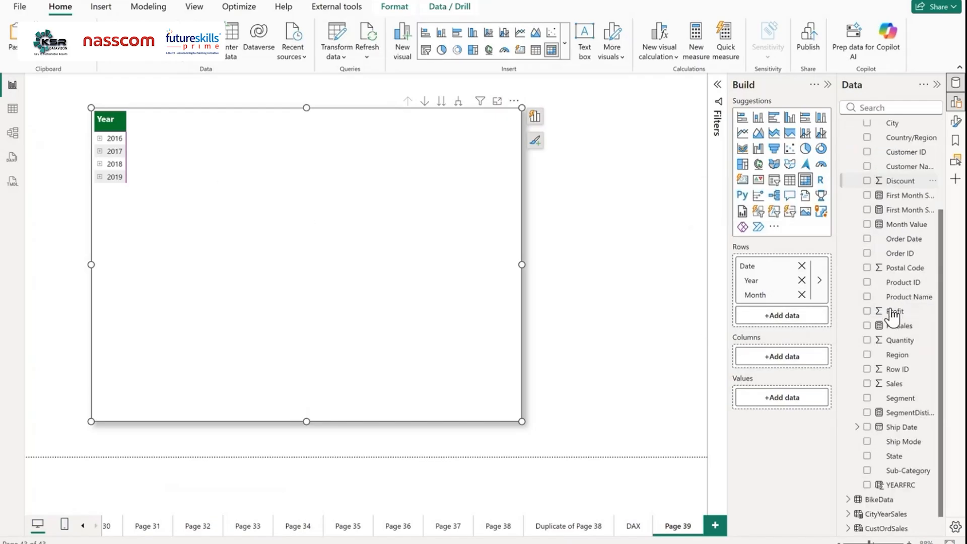
{"action": "scroll", "coordinate": [891, 317], "scroll_direction": "up", "scroll_amount": 1}
{"action": "left_click_drag", "start_coordinate": [904, 200], "coordinate": [771, 365]}
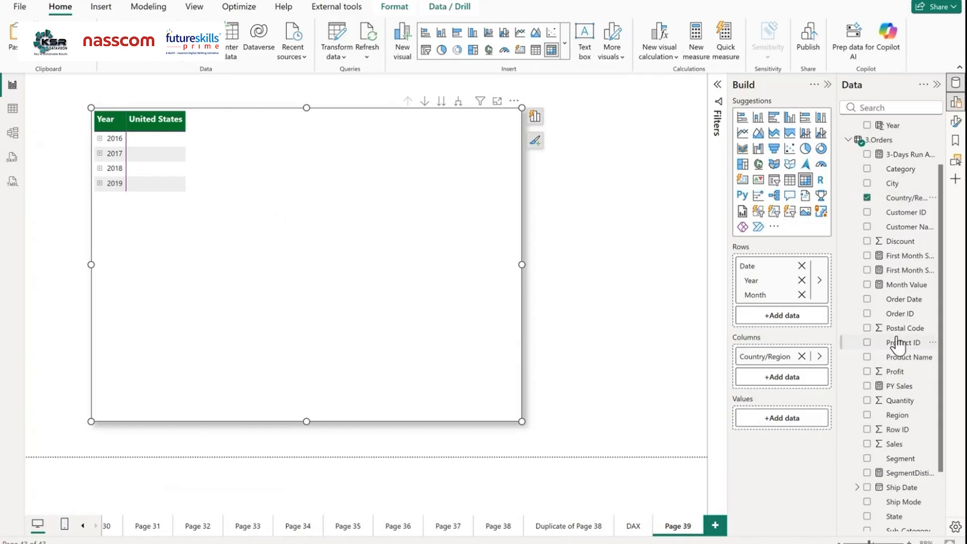
Step: Add Sales from 3.Orders as the matrix values and expand all year rows to month level
{"action": "scroll", "coordinate": [898, 346], "scroll_direction": "down", "scroll_amount": 2}
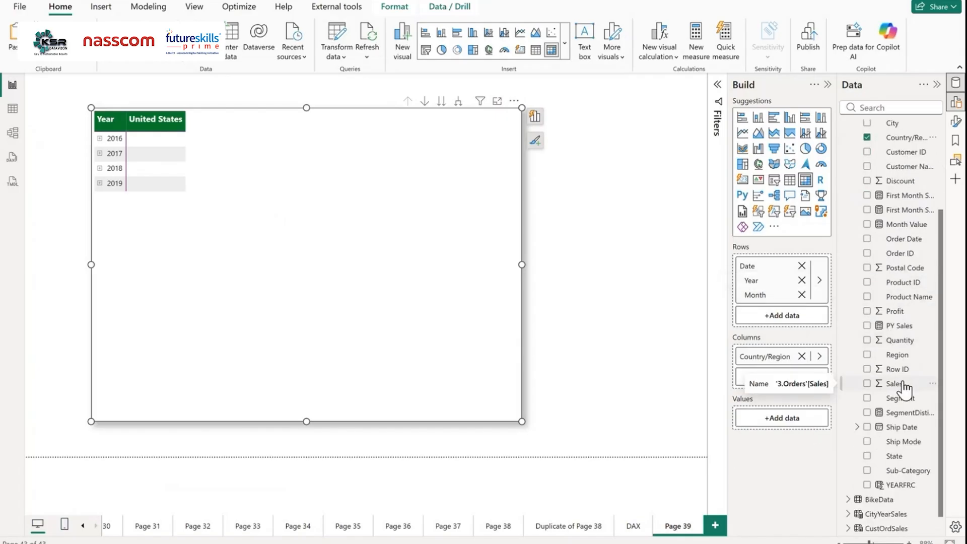
{"action": "left_click_drag", "start_coordinate": [903, 388], "coordinate": [790, 425]}
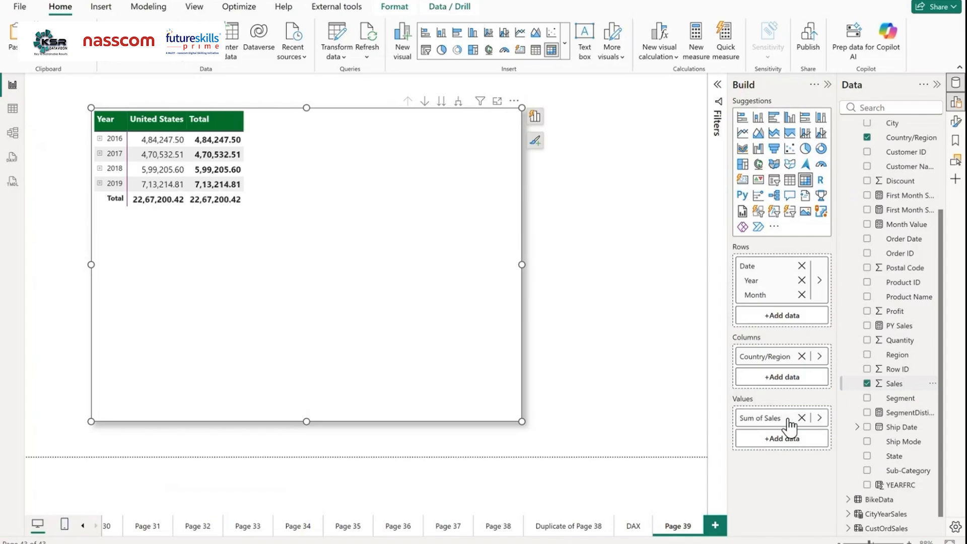
{"action": "left_click", "coordinate": [458, 104]}
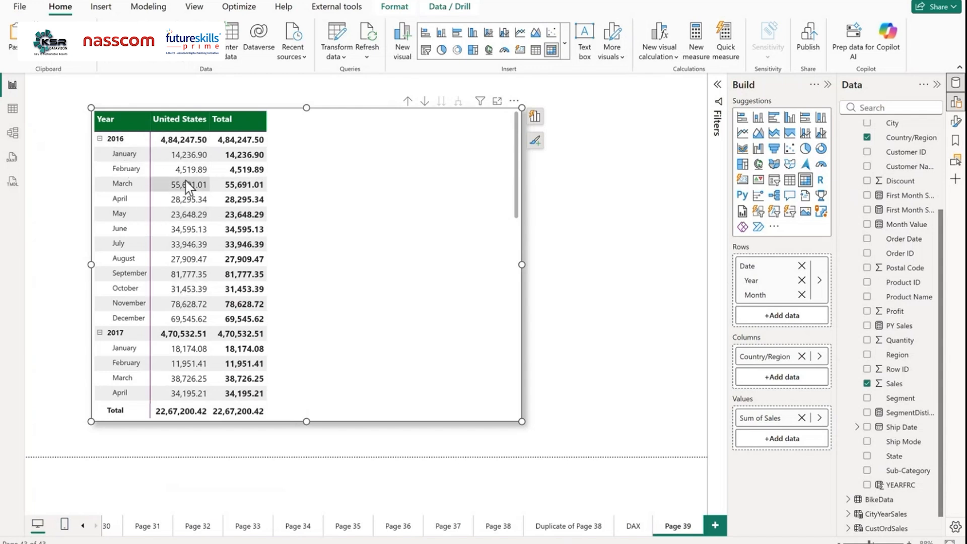
Step: Rename the Country/Region column field to Country for this matrix
{"action": "double_click", "coordinate": [782, 357]}
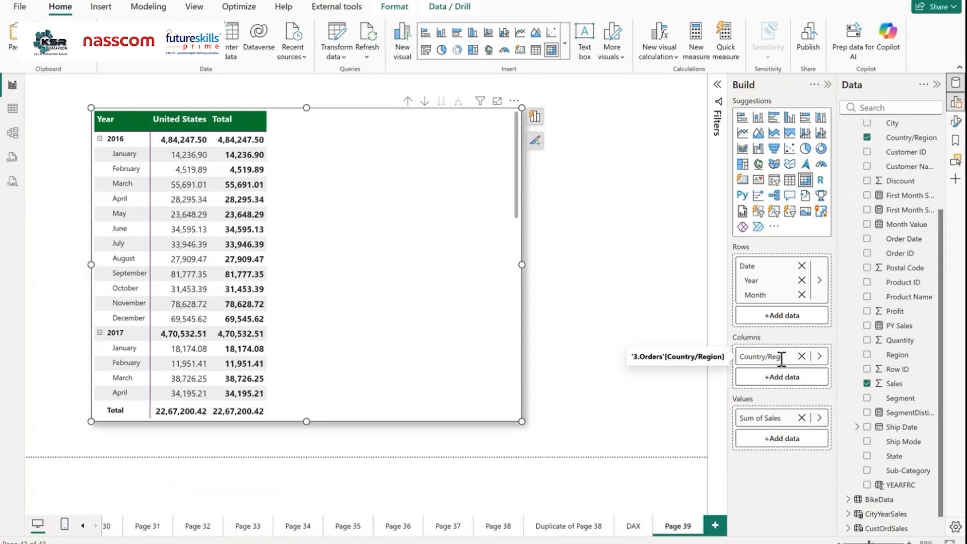
{"action": "key", "text": "BackSpace"}
{"action": "key", "text": "BackSpace"}
{"action": "key", "text": "BackSpace"}
{"action": "key", "text": "BackSpace"}
{"action": "key", "text": "Return"}
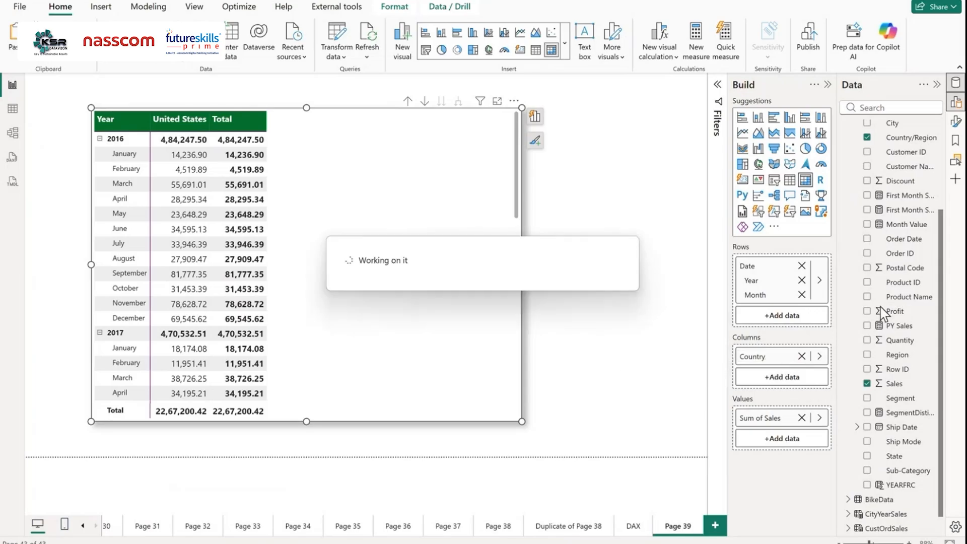
Step: Add Region below Country in the matrix columns, expand the columns to region level, and narrow the matrix to fit its contents
{"action": "left_click_drag", "start_coordinate": [892, 416], "coordinate": [787, 379]}
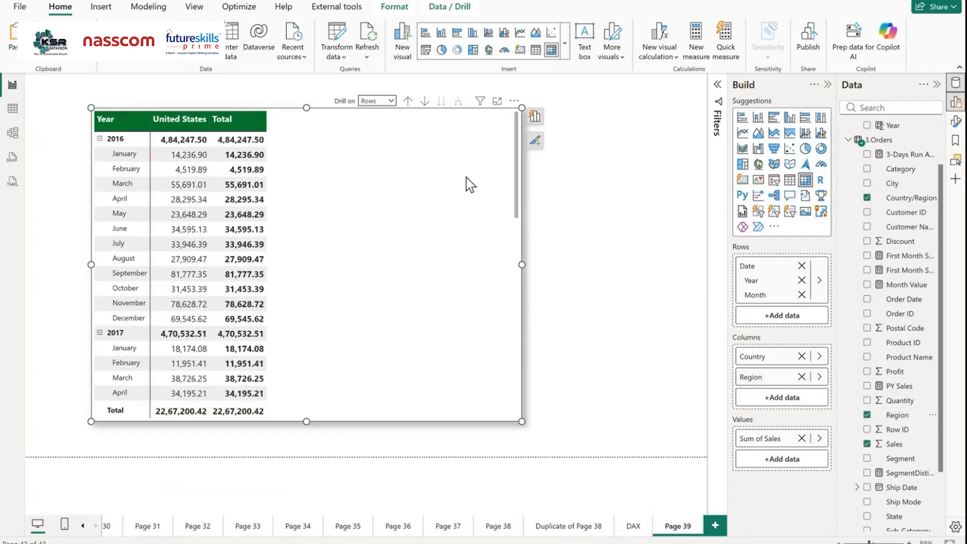
{"action": "left_click", "coordinate": [379, 103]}
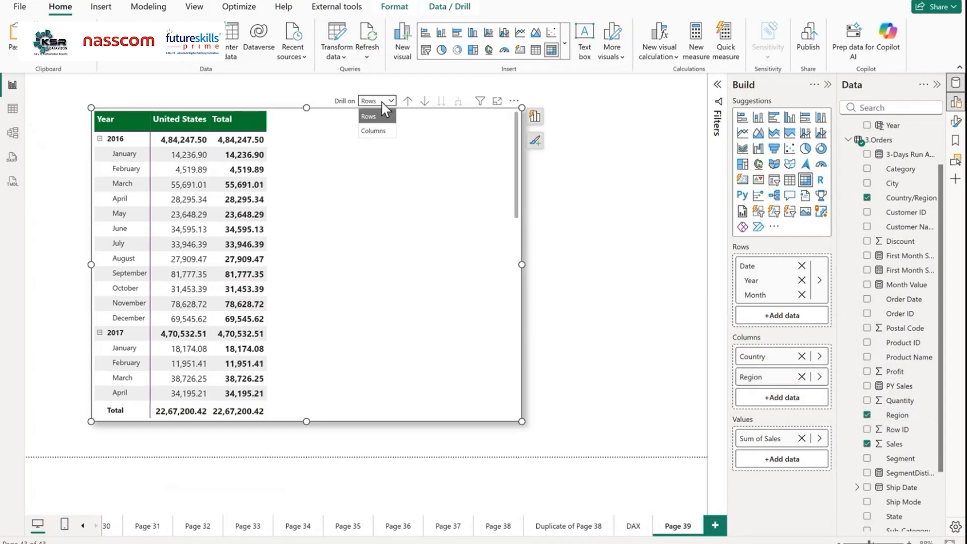
{"action": "left_click", "coordinate": [380, 130]}
{"action": "left_click", "coordinate": [458, 102]}
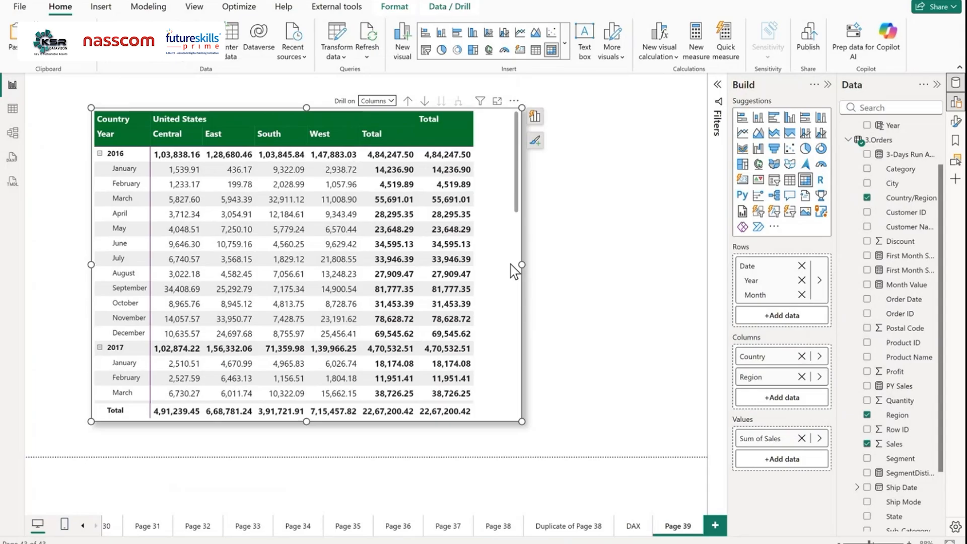
{"action": "left_click_drag", "start_coordinate": [511, 264], "coordinate": [484, 264]}
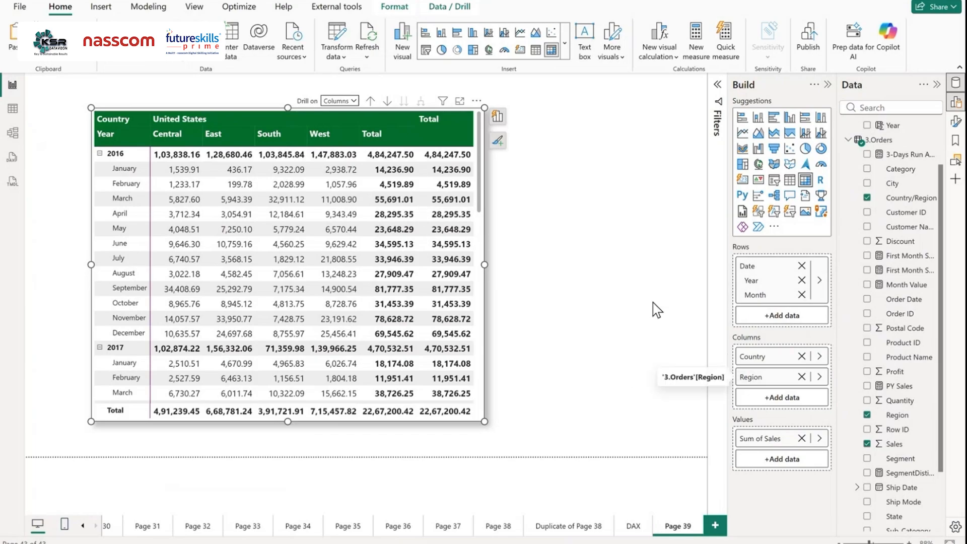
Step: Create a custom visual calculation on the matrix and name it PREVIOUS_SALES
{"action": "left_click", "coordinate": [477, 103]}
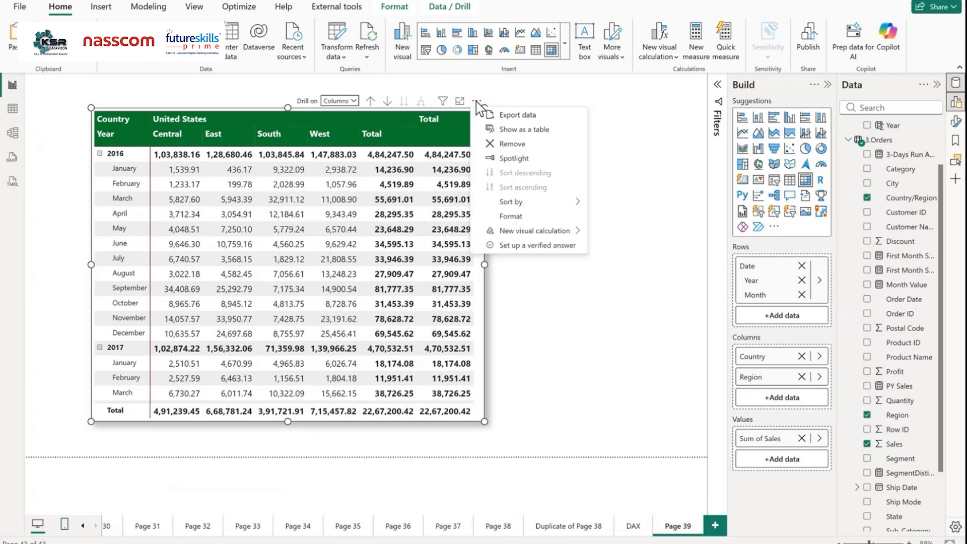
{"action": "mouse_move", "coordinate": [544, 230]}
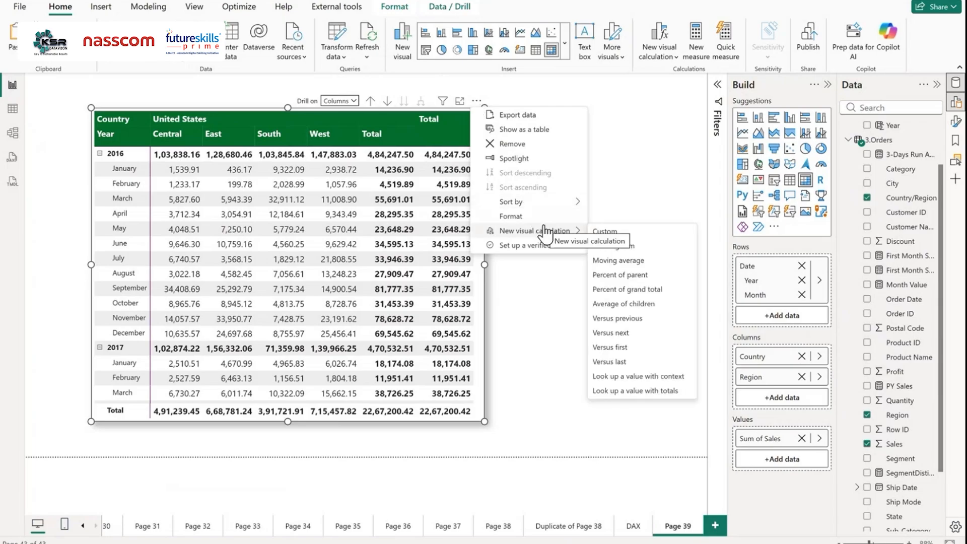
{"action": "left_click", "coordinate": [615, 235]}
{"action": "triple_click", "coordinate": [133, 338]}
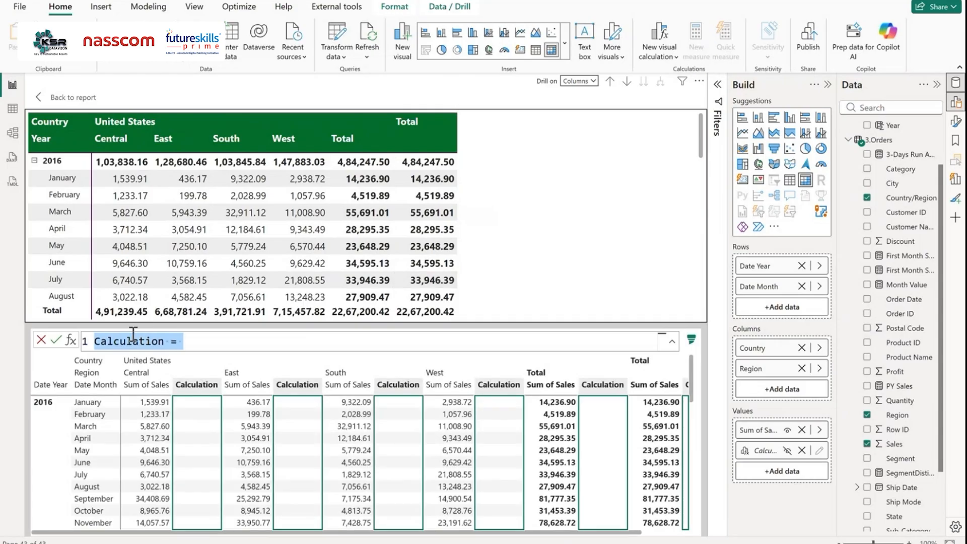
{"action": "left_click_drag", "start_coordinate": [165, 340], "coordinate": [86, 344]}
{"action": "scroll", "coordinate": [86, 346], "scroll_direction": "up", "scroll_amount": 2}
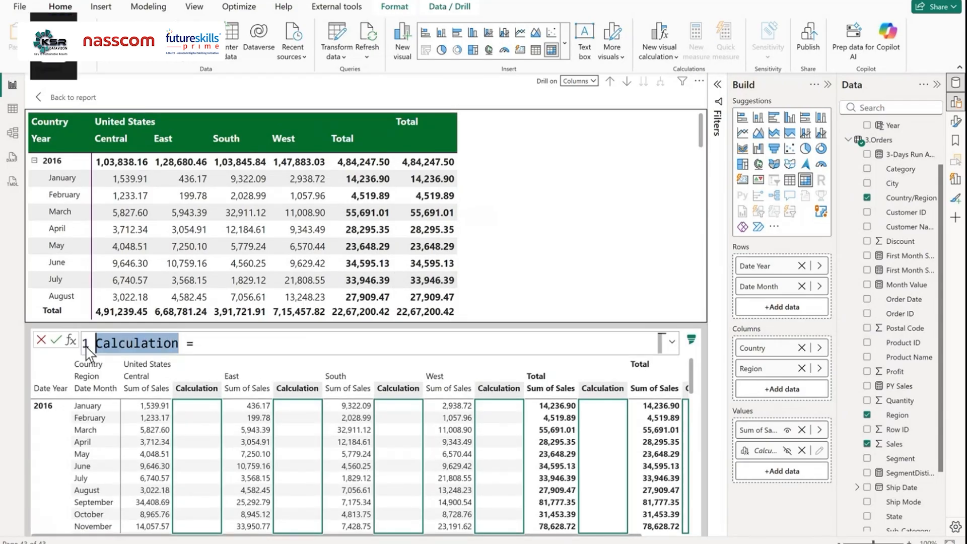
{"action": "type", "text": "PREVIOUS"}
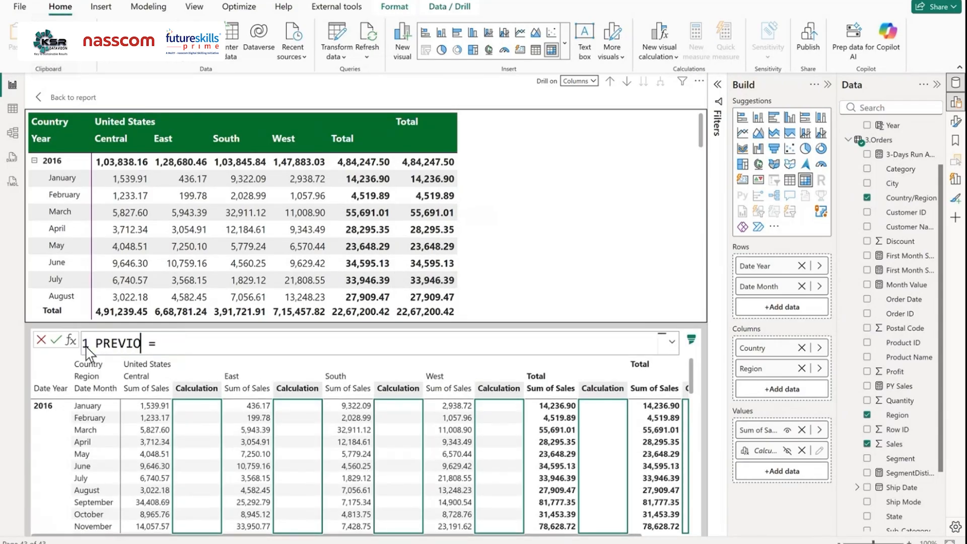
{"action": "type", "text": "_SALES"}
Step: Define PREVIOUS_SALES as PREVIOUS([Sum of Sales]), commit the calculation, and return to the report
{"action": "key", "text": "End"}
{"action": "type", "text": "PREV"}
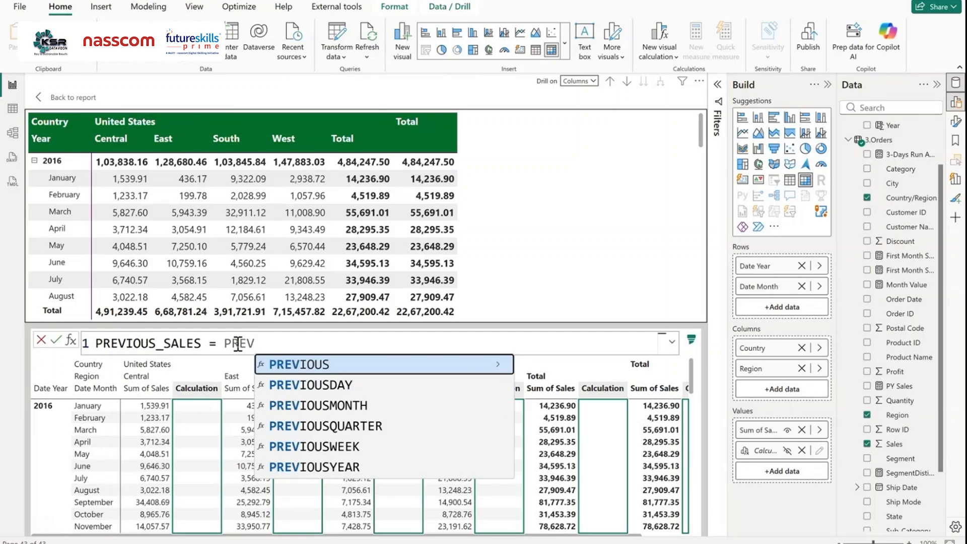
{"action": "key", "text": "Tab"}
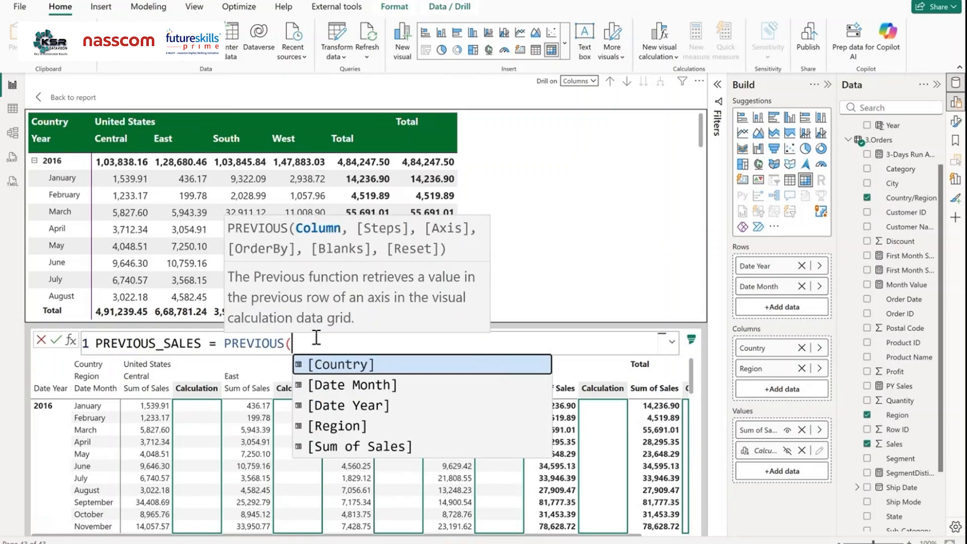
{"action": "left_click", "coordinate": [354, 449]}
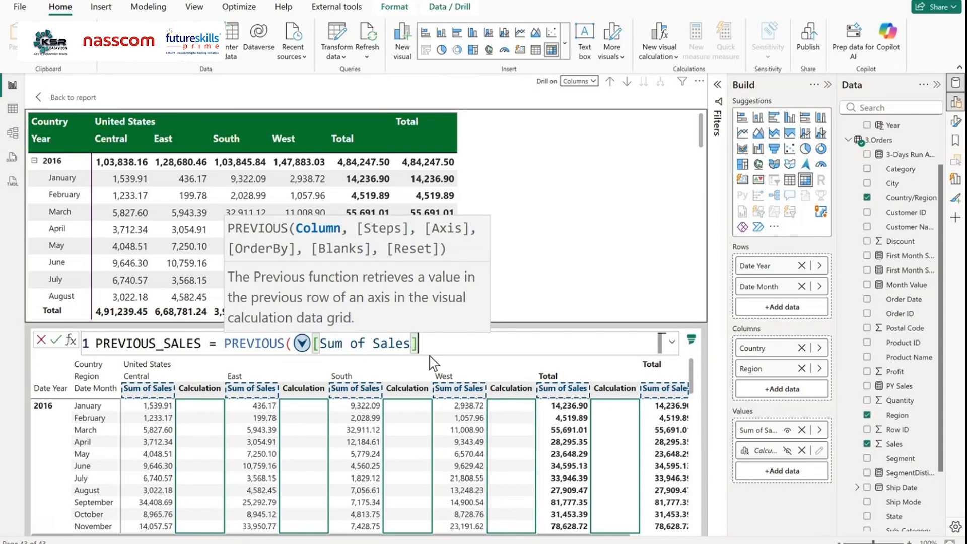
{"action": "type", "text": ")"}
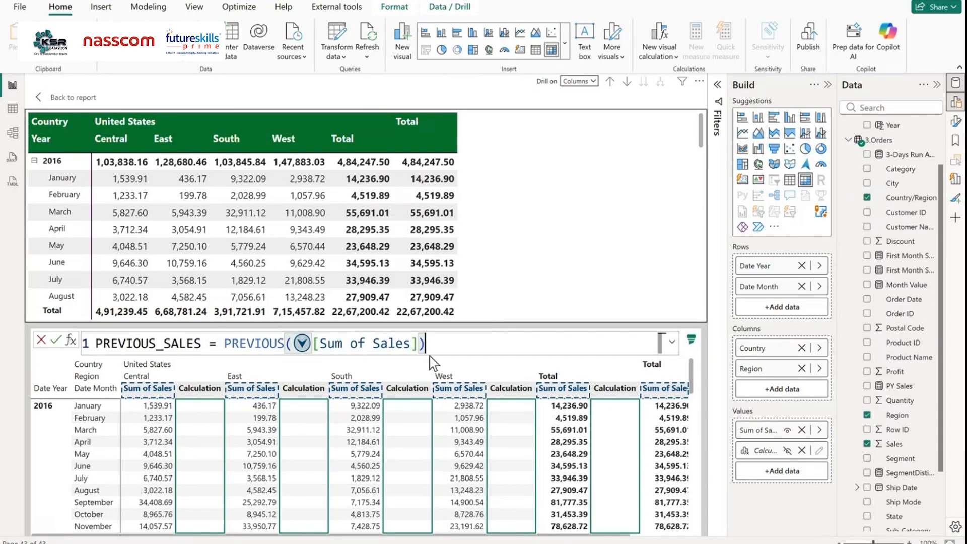
{"action": "left_click", "coordinate": [56, 340]}
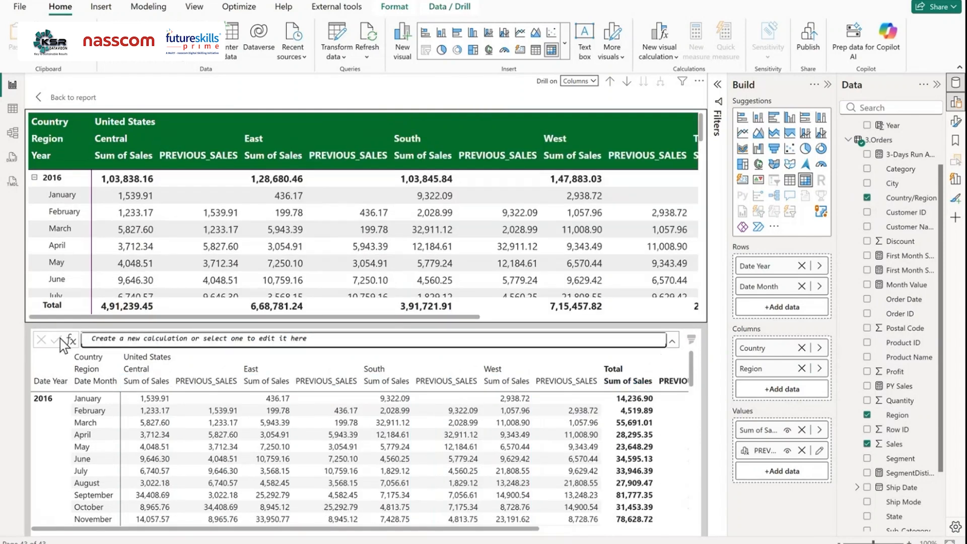
{"action": "left_click", "coordinate": [46, 100]}
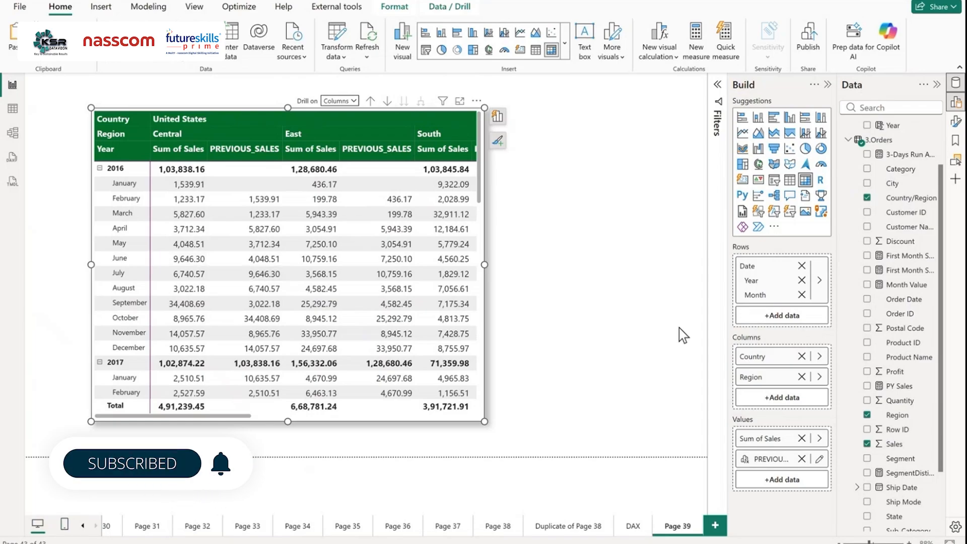
{"action": "left_click", "coordinate": [631, 306]}
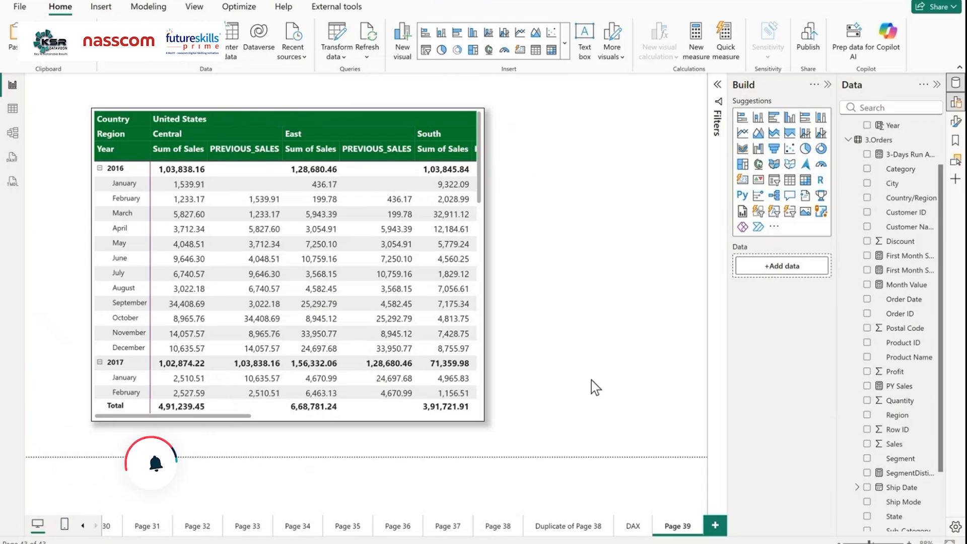
{"action": "left_click", "coordinate": [636, 530]}
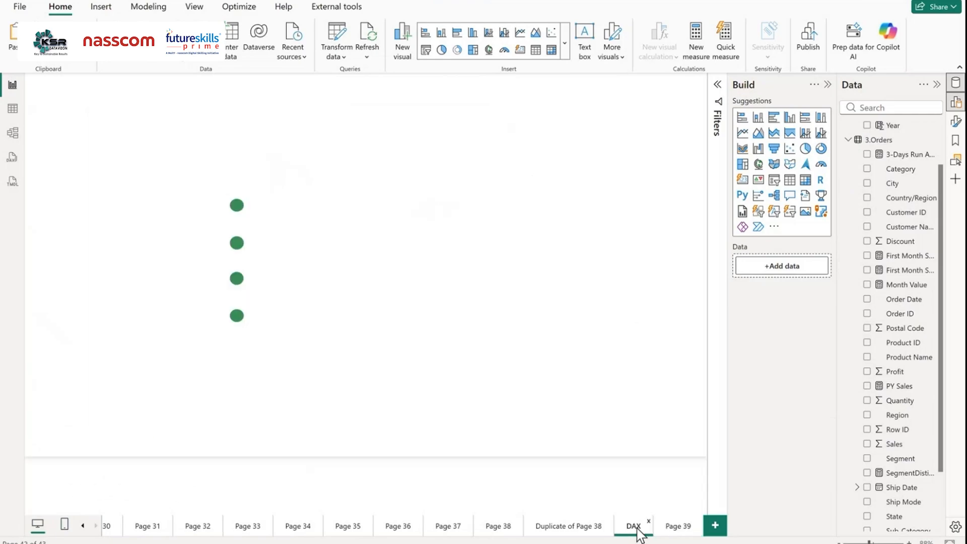
{"action": "left_click", "coordinate": [677, 533]}
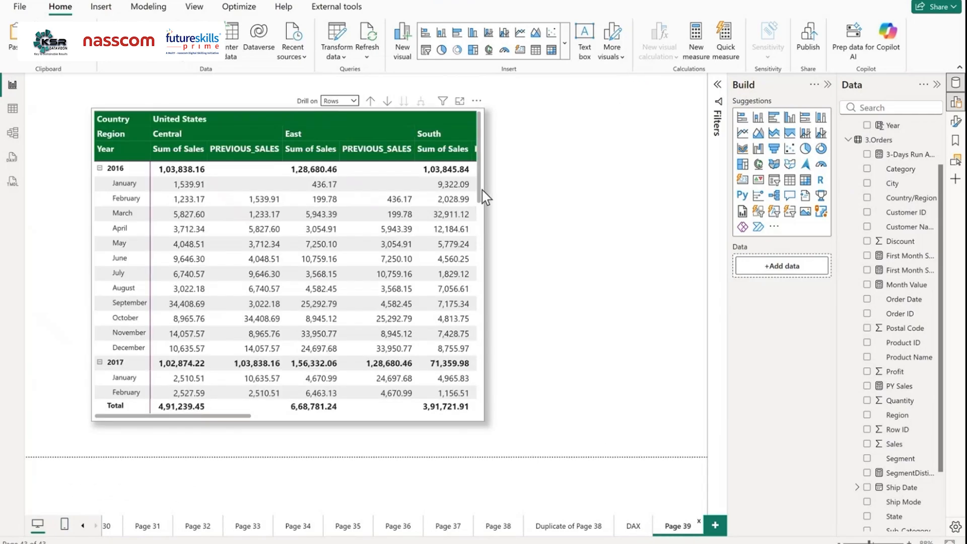
Step: Copy the PREVIOUS_SALES matrix onto a new report page
{"action": "left_click", "coordinate": [484, 196]}
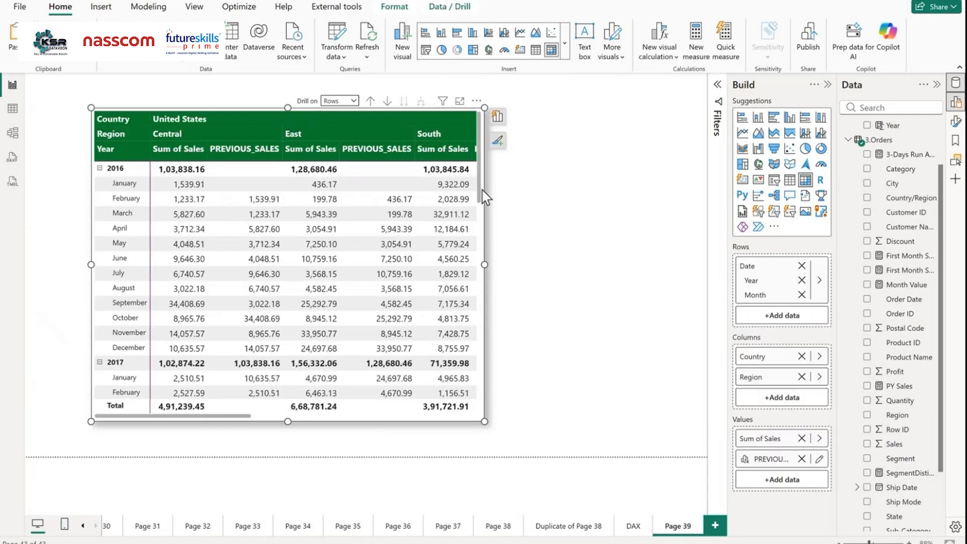
{"action": "left_click", "coordinate": [715, 525]}
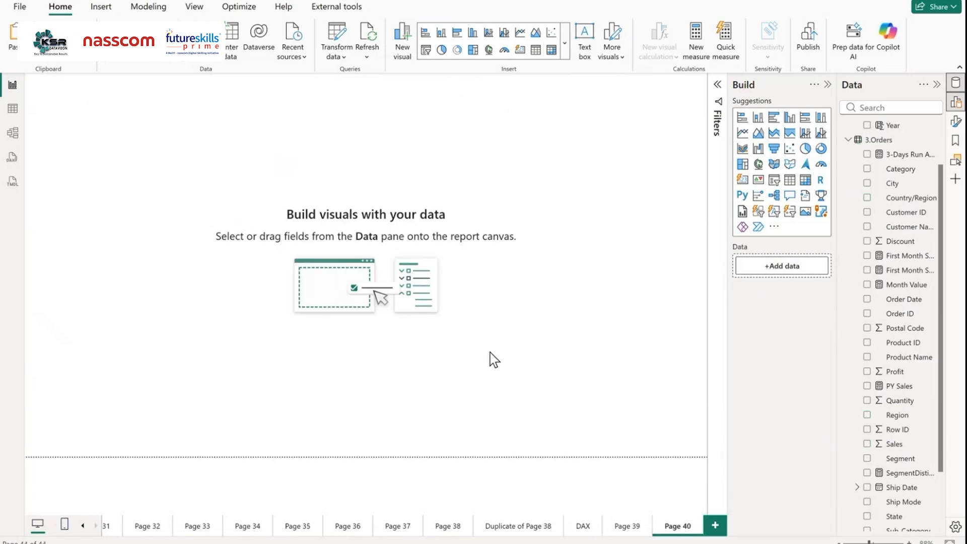
{"action": "key", "text": "ctrl+v"}
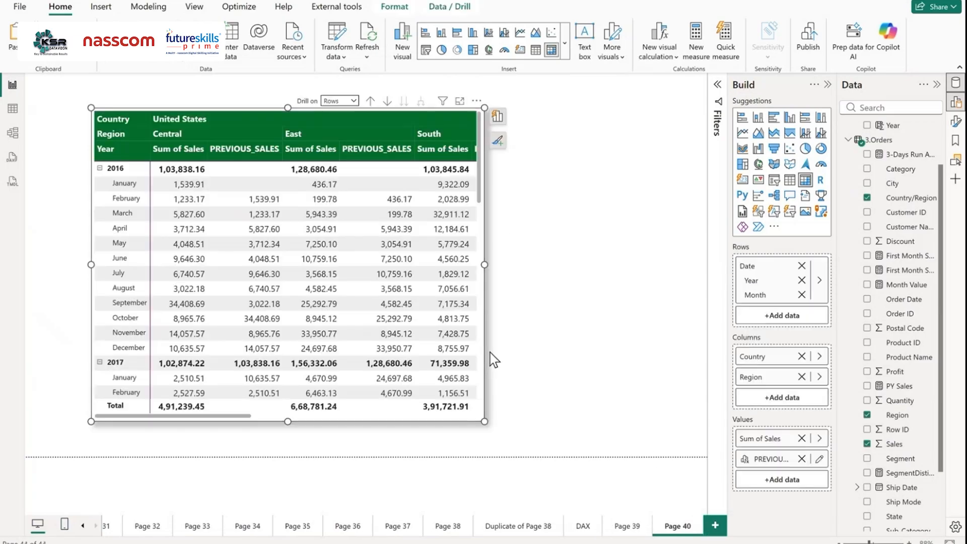
Step: Remove PREVIOUS_SALES from the copied matrix and replace Month with Month Number in its rows
{"action": "left_click", "coordinate": [801, 459]}
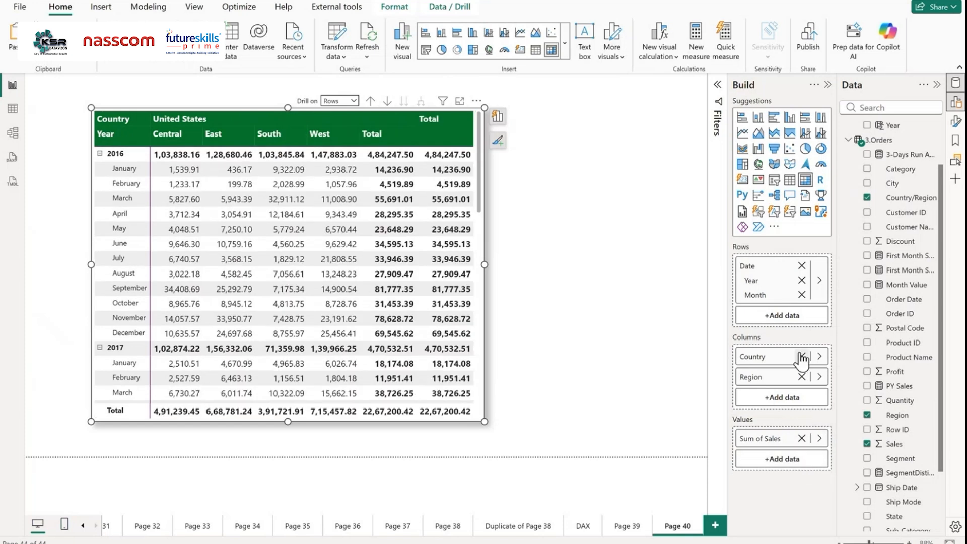
{"action": "scroll", "coordinate": [897, 201], "scroll_direction": "up", "scroll_amount": 3}
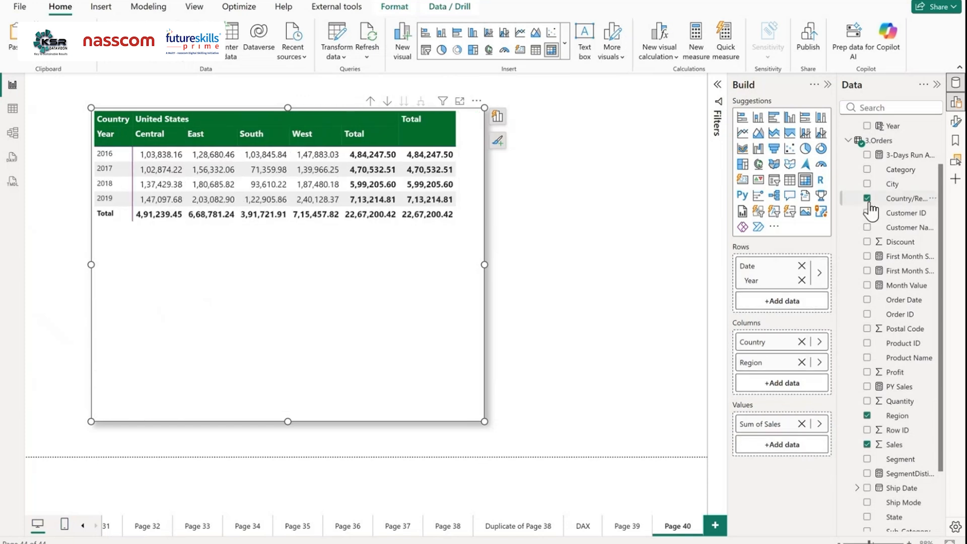
{"action": "left_click_drag", "start_coordinate": [899, 171], "coordinate": [756, 306]}
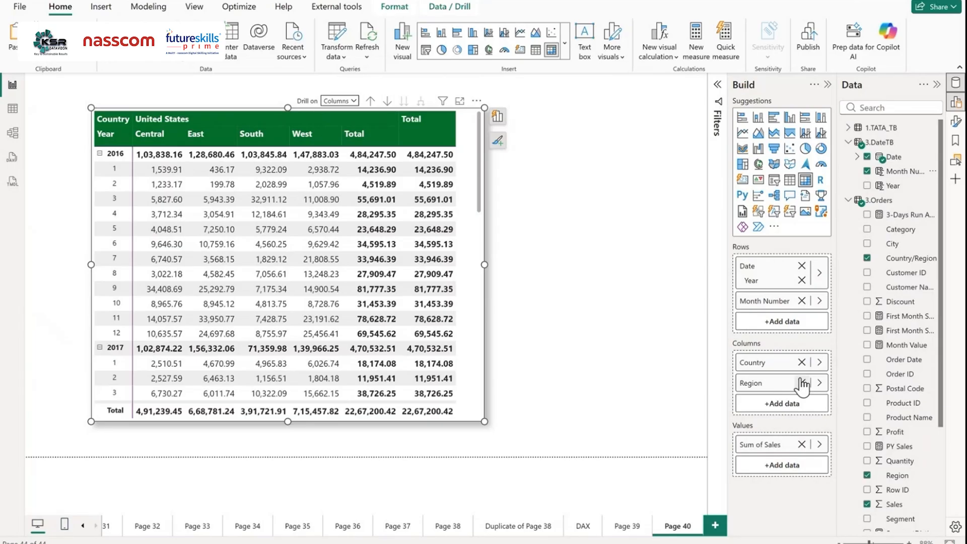
Step: Replace Country and Region in the matrix columns with Category from 3.Orders
{"action": "left_click", "coordinate": [802, 383]}
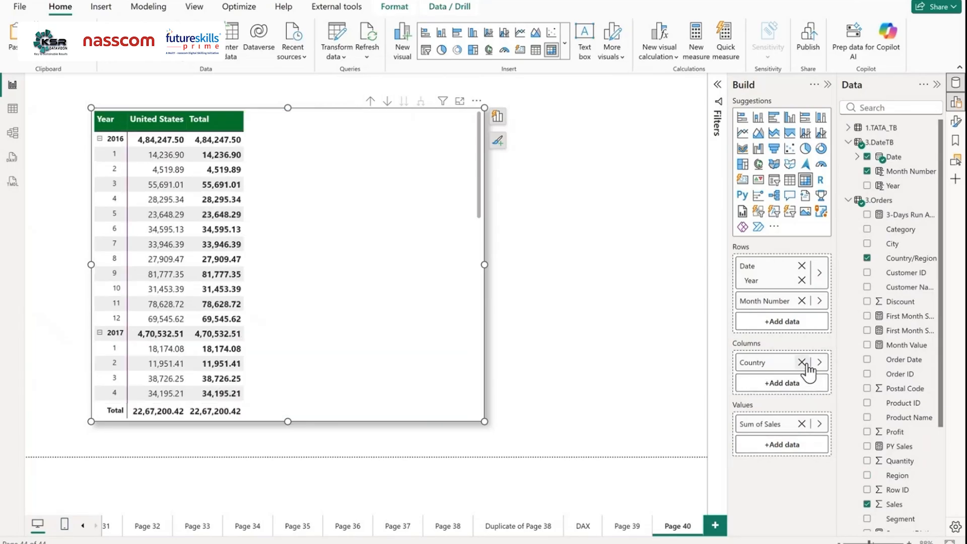
{"action": "left_click", "coordinate": [801, 362]}
{"action": "left_click", "coordinate": [814, 365]}
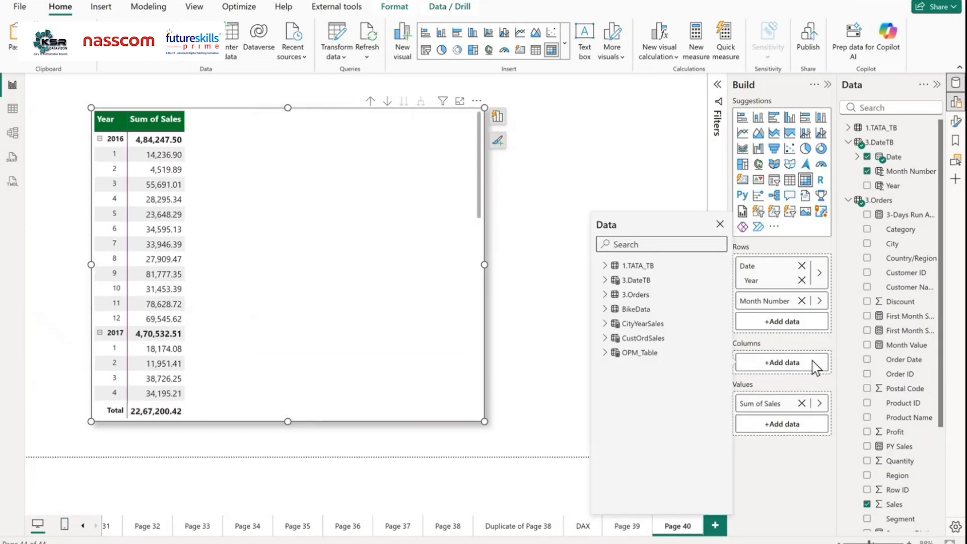
{"action": "left_click_drag", "start_coordinate": [901, 229], "coordinate": [787, 371]}
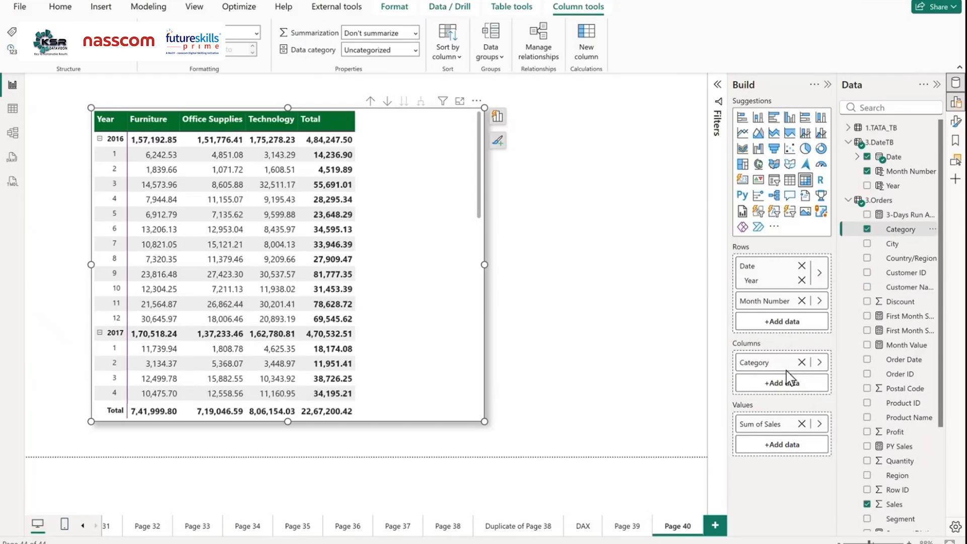
Step: Remove Month Number from the matrix rows, then shrink the matrix and shift it slightly down the page
{"action": "left_click", "coordinate": [801, 301]}
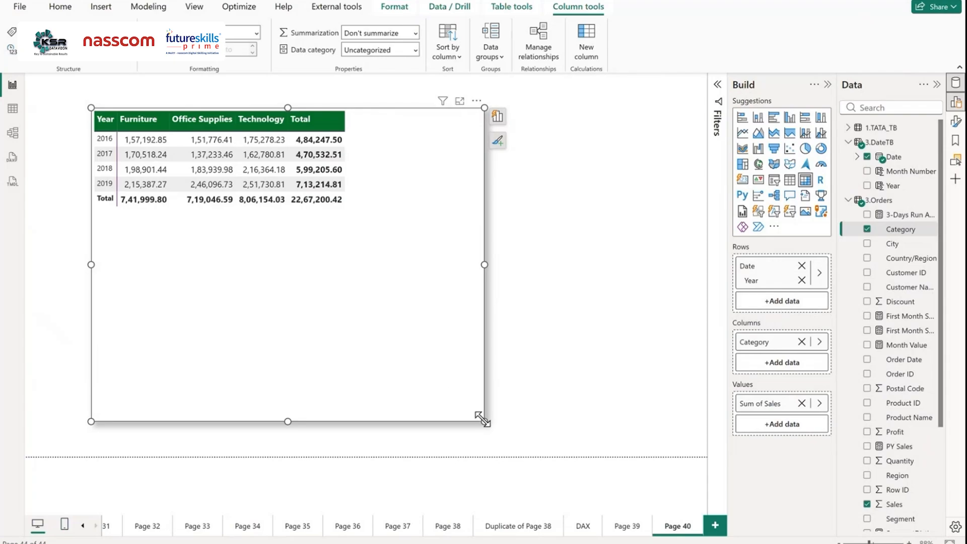
{"action": "left_click_drag", "start_coordinate": [481, 418], "coordinate": [428, 365]}
{"action": "left_click_drag", "start_coordinate": [406, 313], "coordinate": [422, 337]}
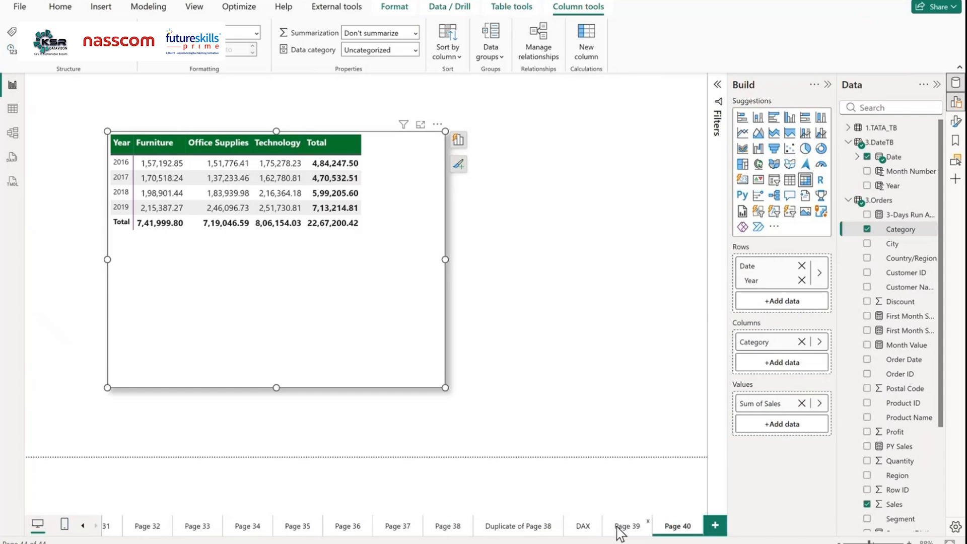
Step: Add a Running sum visual calculation on Sum of Sales to the Page 40 matrix, and make the matrix wider and shorter
{"action": "left_click", "coordinate": [586, 527]}
{"action": "left_click", "coordinate": [669, 527]}
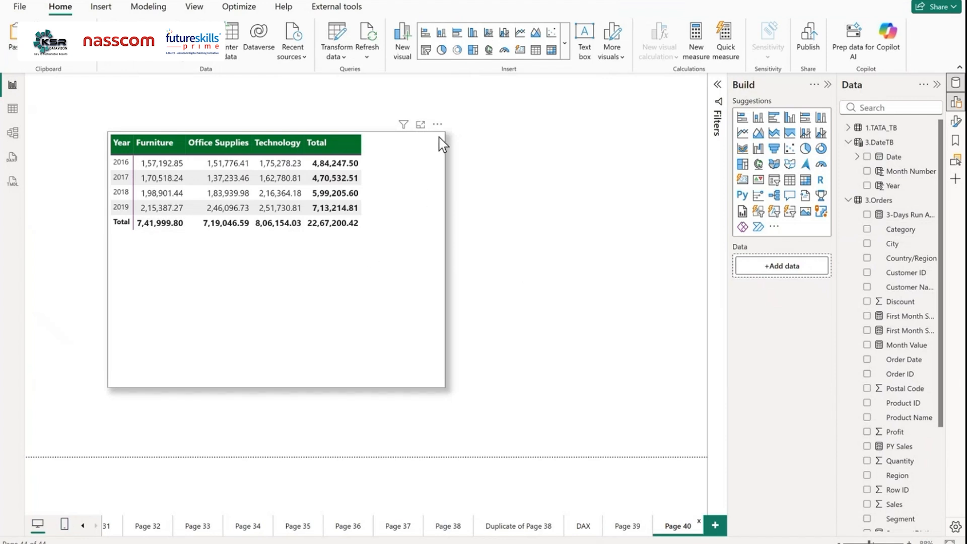
{"action": "left_click", "coordinate": [437, 124]}
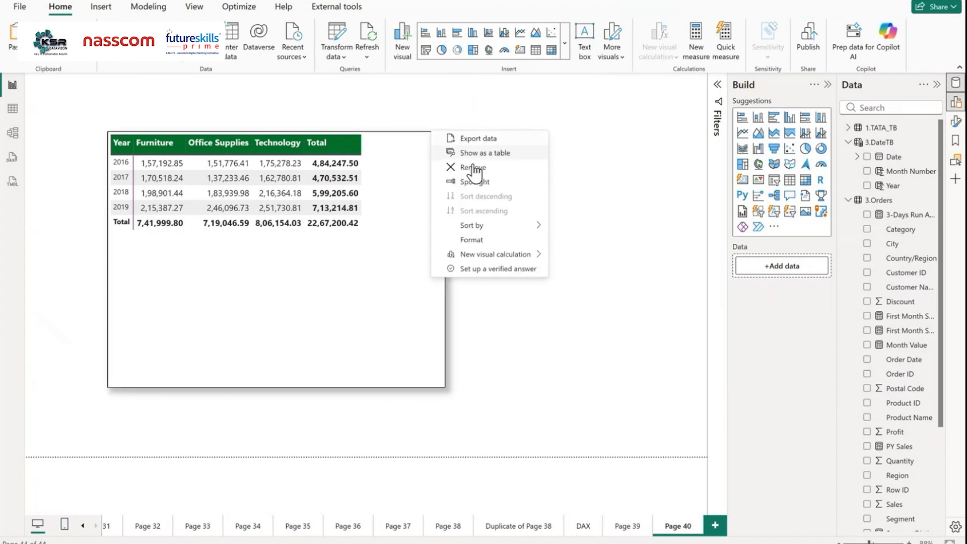
{"action": "mouse_move", "coordinate": [497, 254]}
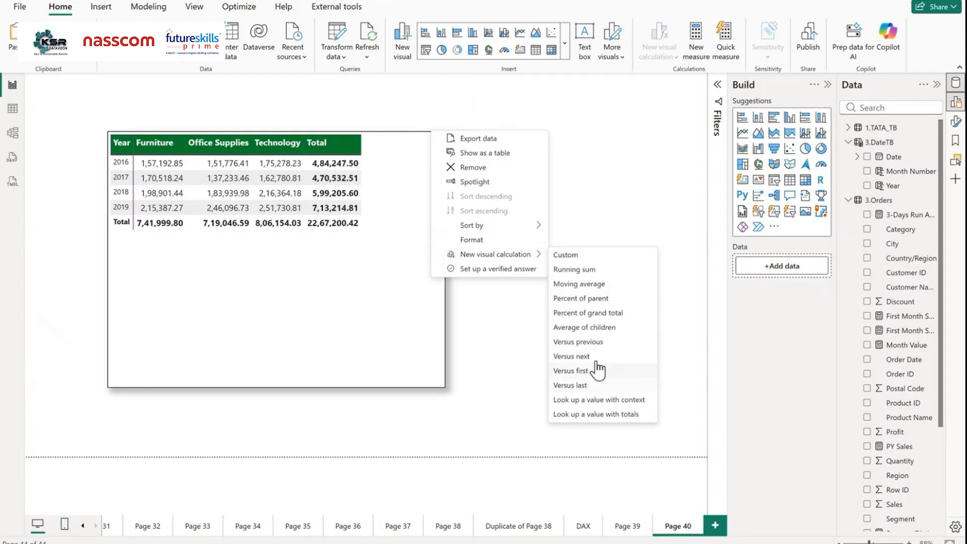
{"action": "left_click", "coordinate": [580, 272]}
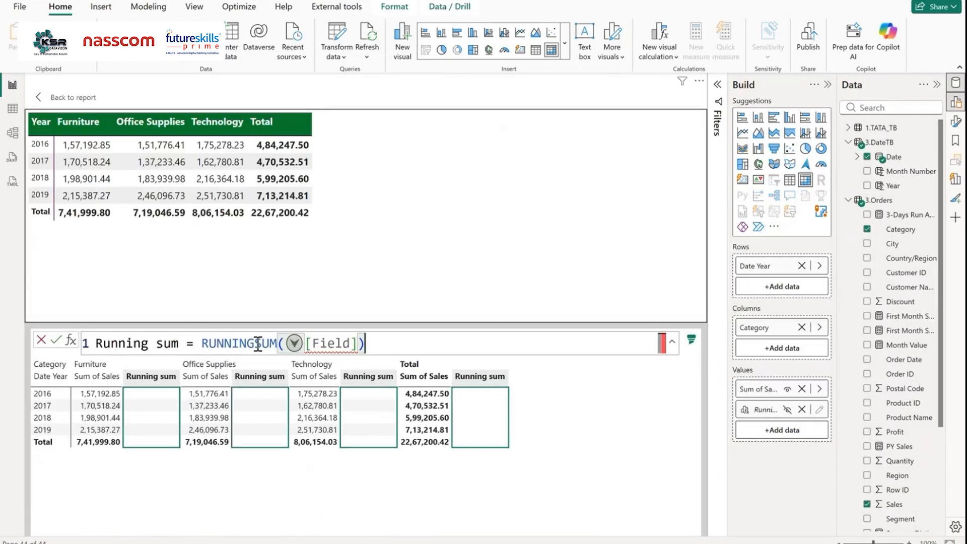
{"action": "left_click", "coordinate": [294, 344]}
{"action": "left_click", "coordinate": [352, 384]}
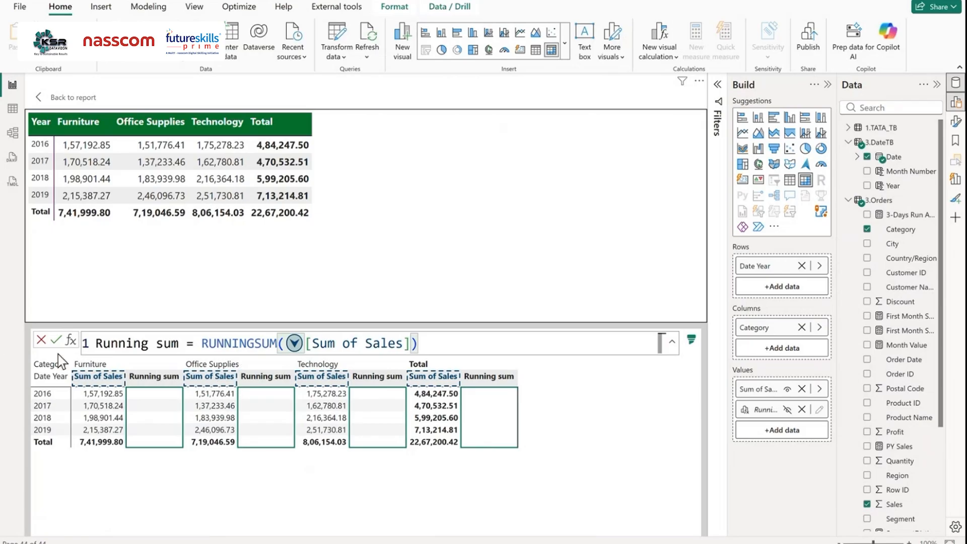
{"action": "left_click", "coordinate": [55, 342]}
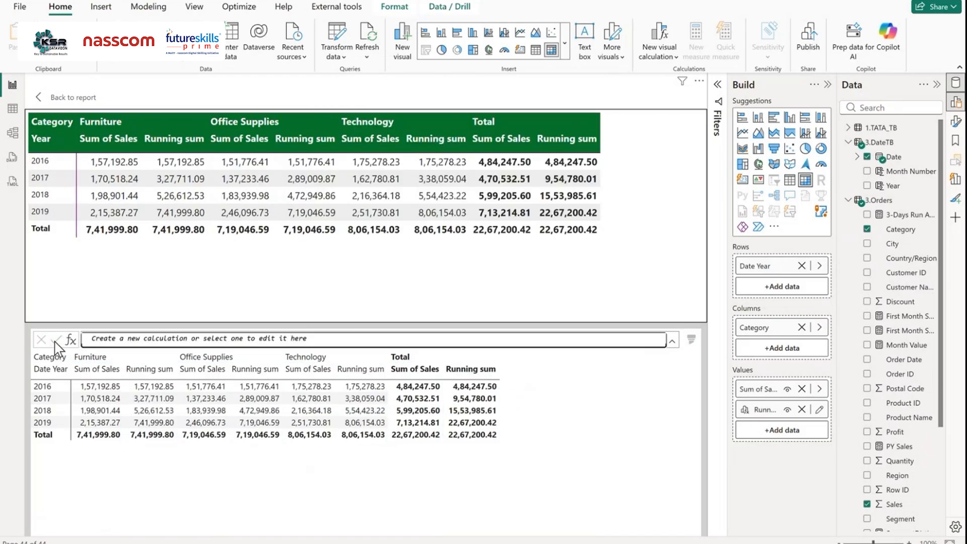
{"action": "left_click", "coordinate": [40, 98]}
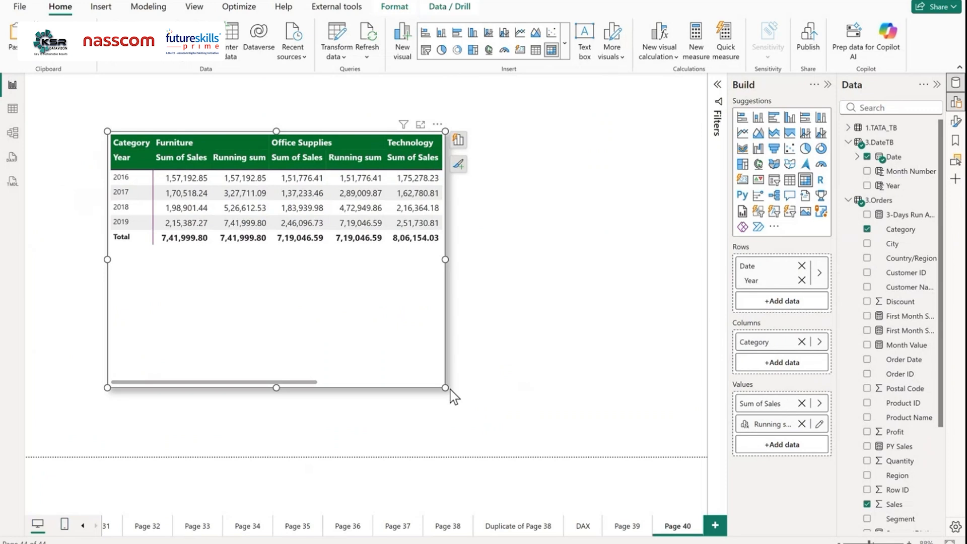
{"action": "left_click_drag", "start_coordinate": [446, 387], "coordinate": [581, 317]}
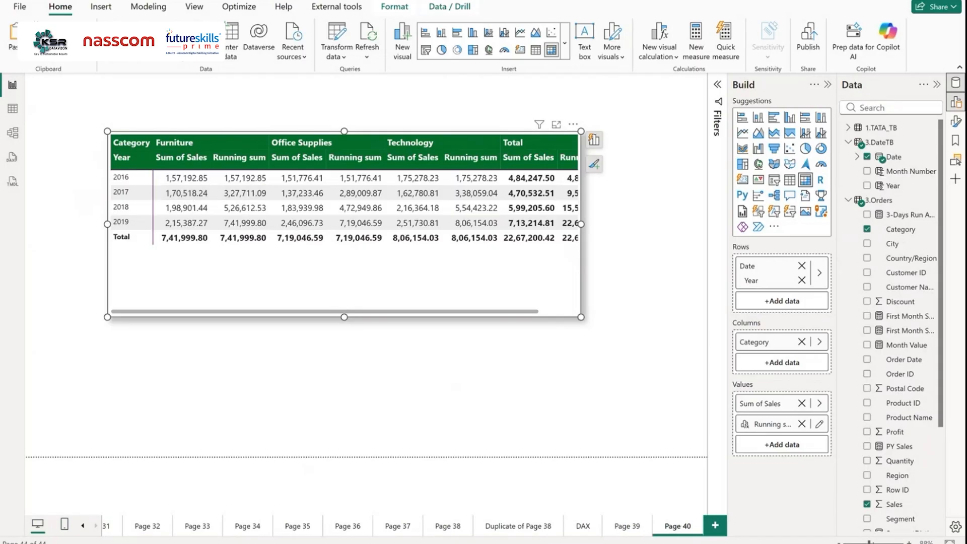
Step: Check the 2017 Furniture running sum by adding 157192 and 170518 in Calculator, and return to the report
{"action": "left_click", "coordinate": [677, 543]}
{"action": "left_click", "coordinate": [749, 343]}
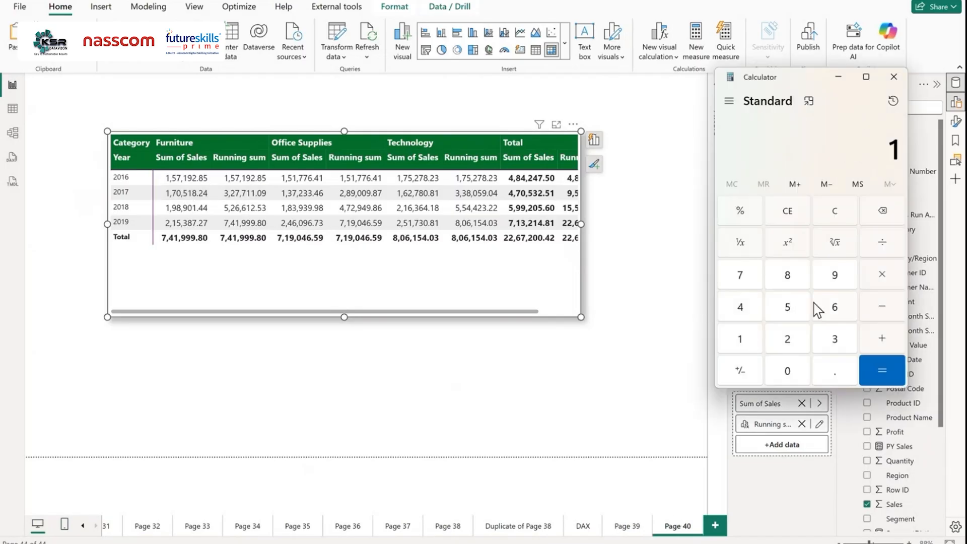
{"action": "left_click", "coordinate": [789, 309]}
{"action": "left_click", "coordinate": [754, 283]}
{"action": "left_click", "coordinate": [743, 341]}
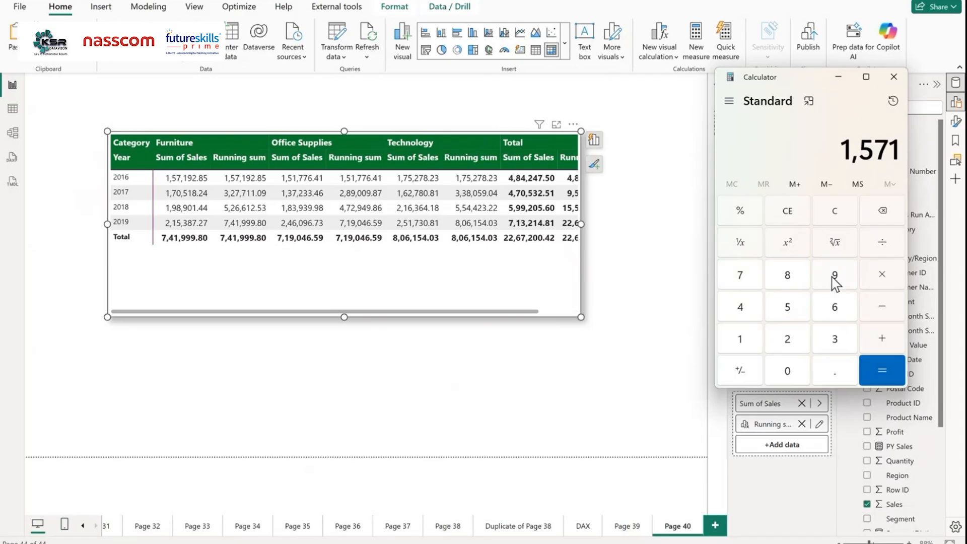
{"action": "left_click", "coordinate": [835, 277]}
{"action": "left_click", "coordinate": [800, 348]}
{"action": "left_click", "coordinate": [882, 340]}
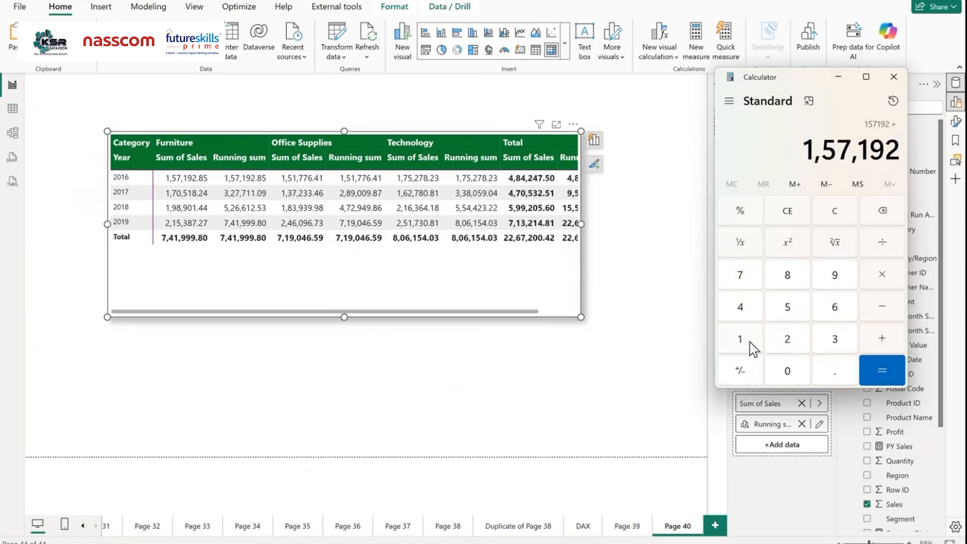
{"action": "left_click", "coordinate": [739, 340]}
{"action": "left_click", "coordinate": [741, 276]}
{"action": "left_click", "coordinate": [789, 373]}
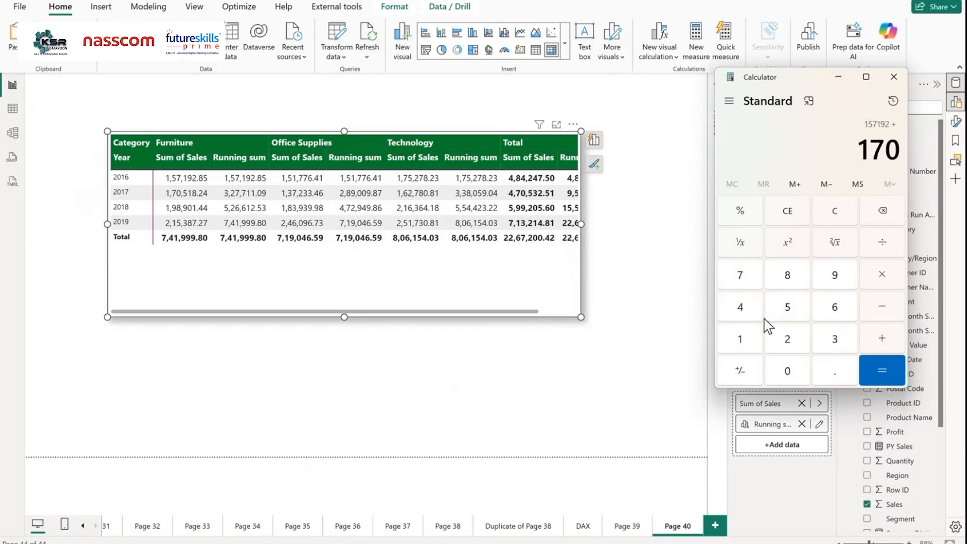
{"action": "left_click", "coordinate": [781, 308]}
{"action": "left_click", "coordinate": [753, 344]}
{"action": "left_click", "coordinate": [788, 283]}
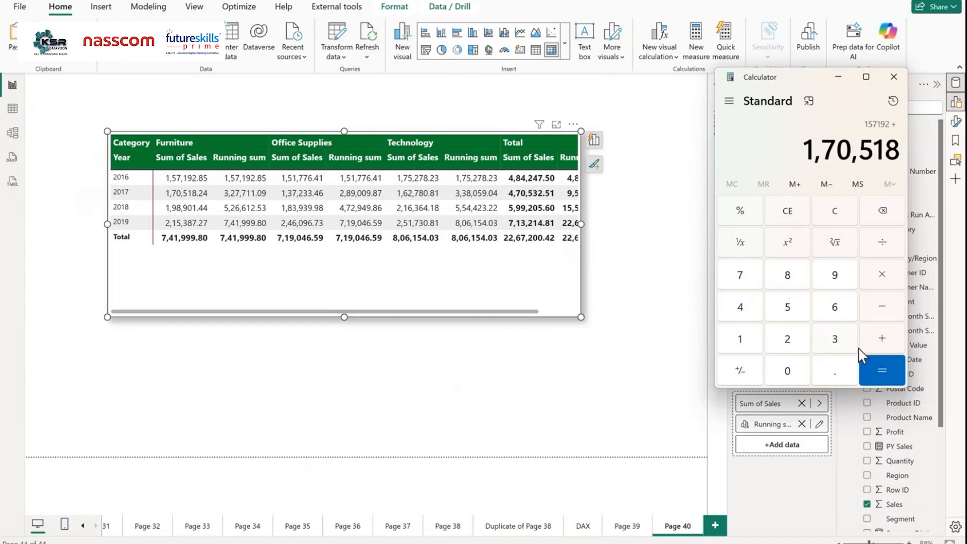
{"action": "left_click", "coordinate": [881, 372]}
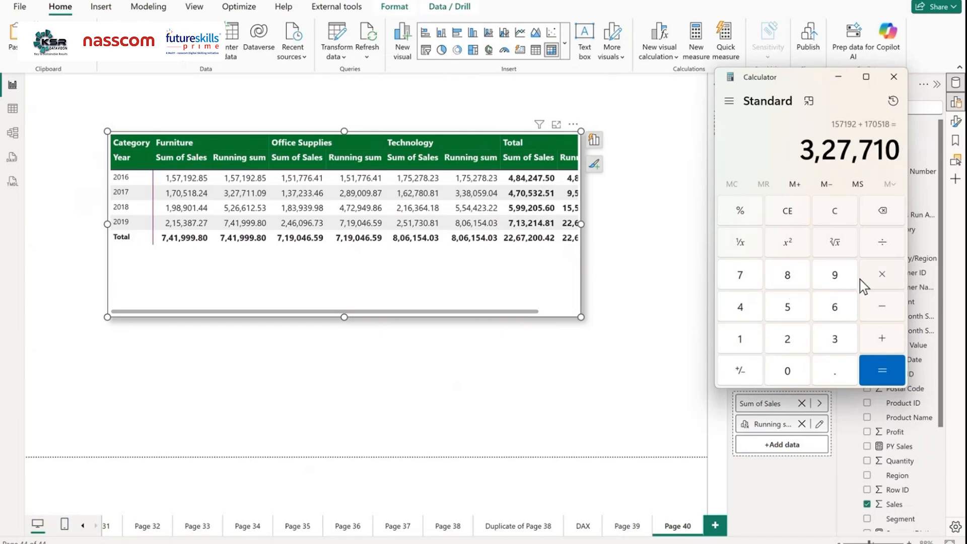
{"action": "left_click", "coordinate": [837, 79]}
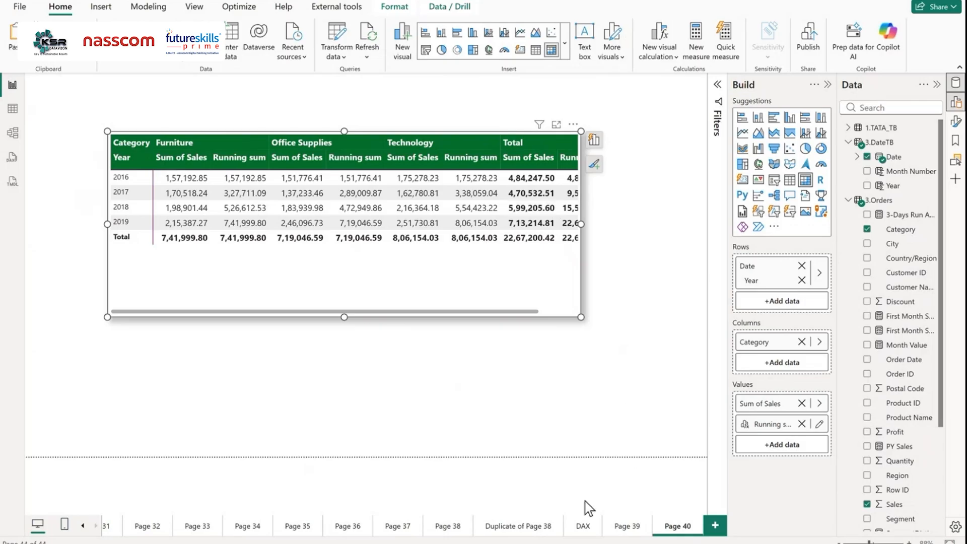
{"action": "left_click", "coordinate": [583, 526]}
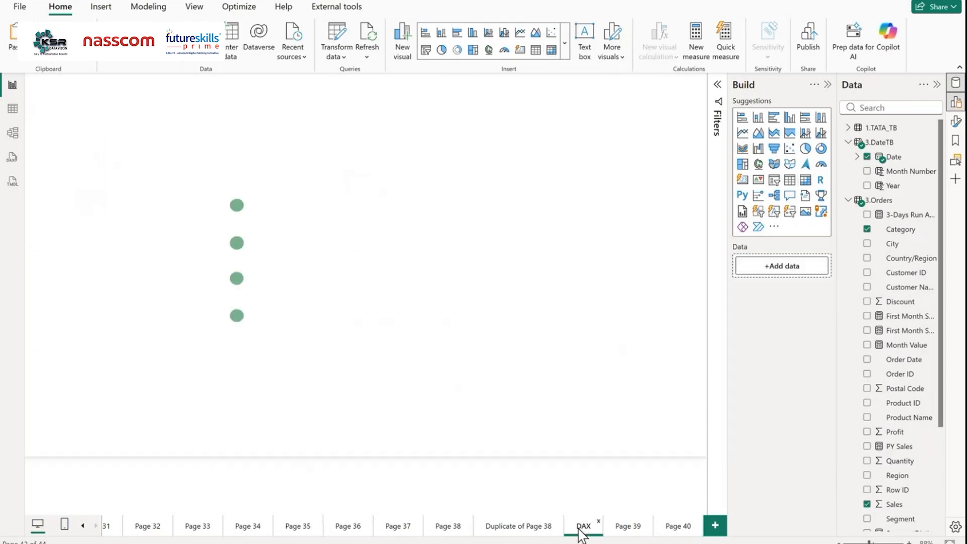
{"action": "left_click", "coordinate": [674, 526]}
Step: Duplicate the Page 40 sales matrix onto a new report page
{"action": "left_click", "coordinate": [535, 302]}
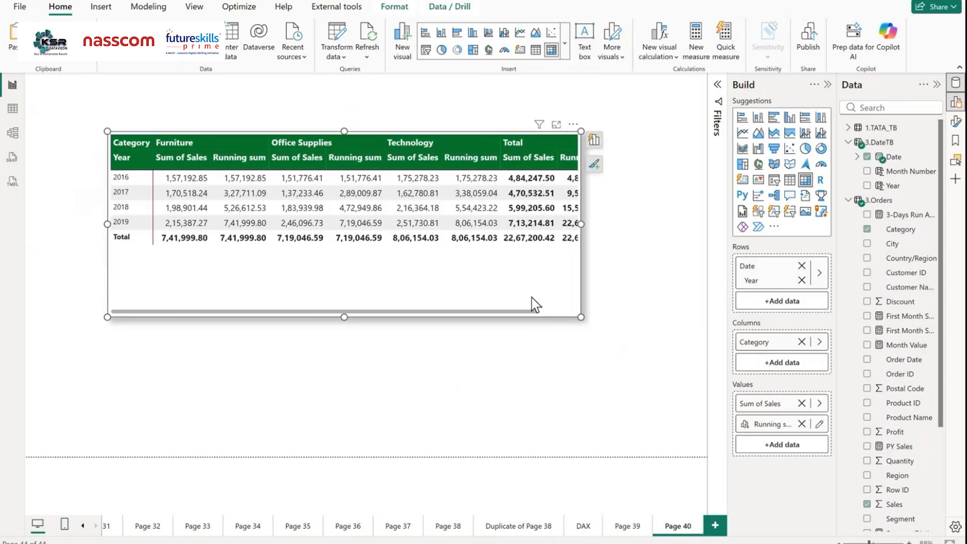
{"action": "left_click", "coordinate": [715, 527]}
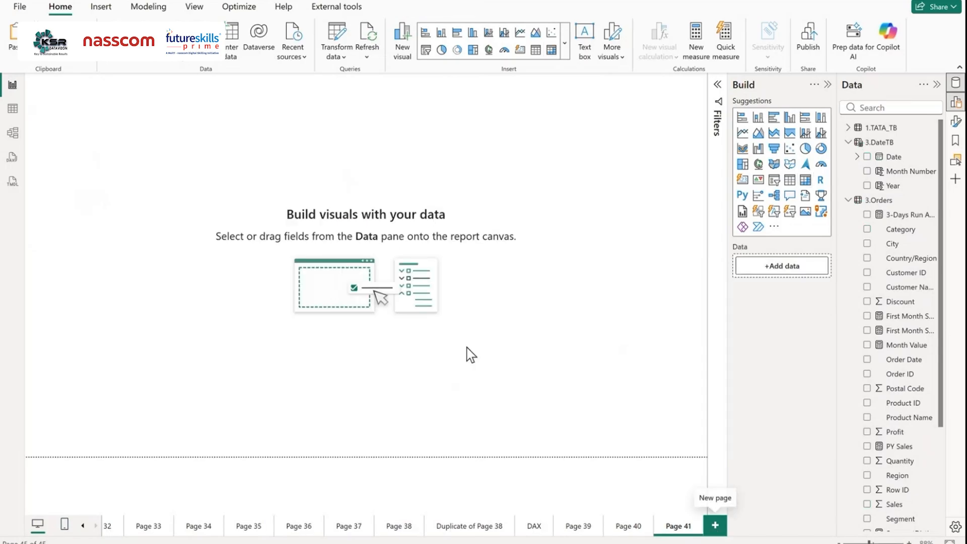
{"action": "key", "text": "ctrl+v"}
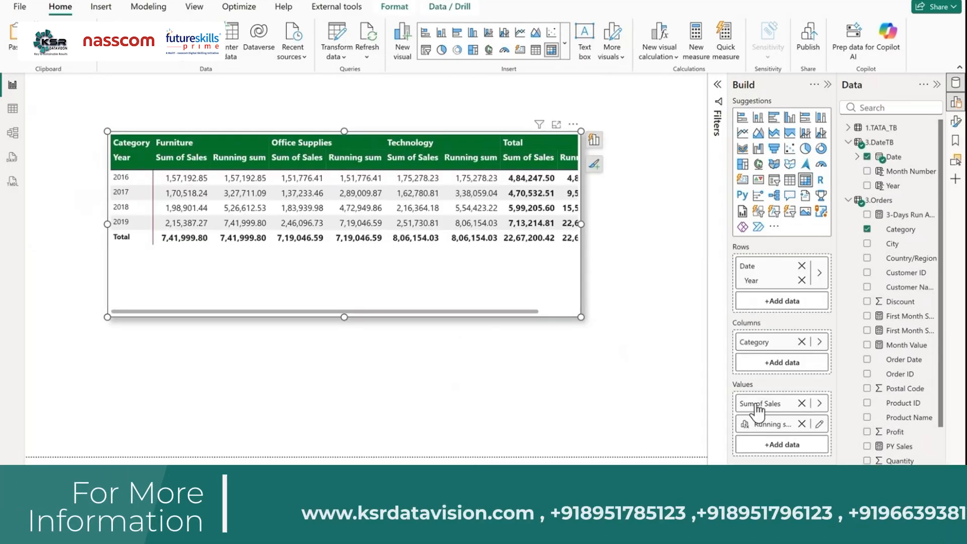
Step: Remove the Running sum from the copied matrix, add Month Number below Year in its rows, and make the matrix taller
{"action": "left_click", "coordinate": [802, 424]}
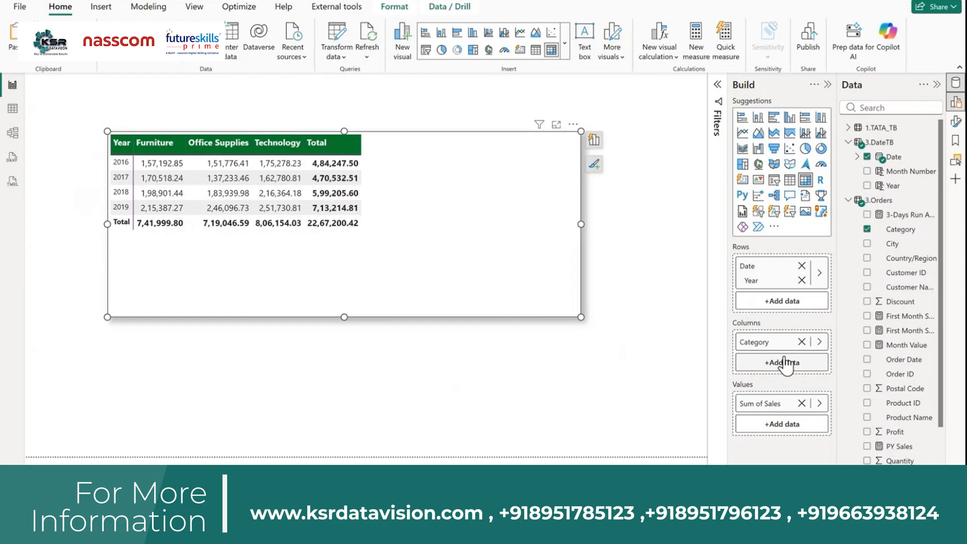
{"action": "left_click_drag", "start_coordinate": [903, 171], "coordinate": [781, 309]}
{"action": "left_click_drag", "start_coordinate": [581, 317], "coordinate": [569, 404]}
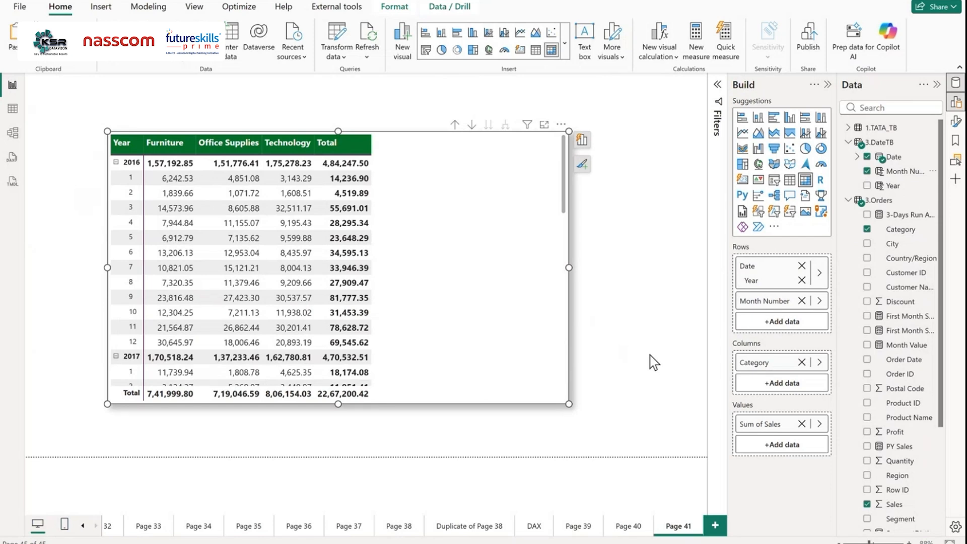
{"action": "left_click", "coordinate": [535, 529]}
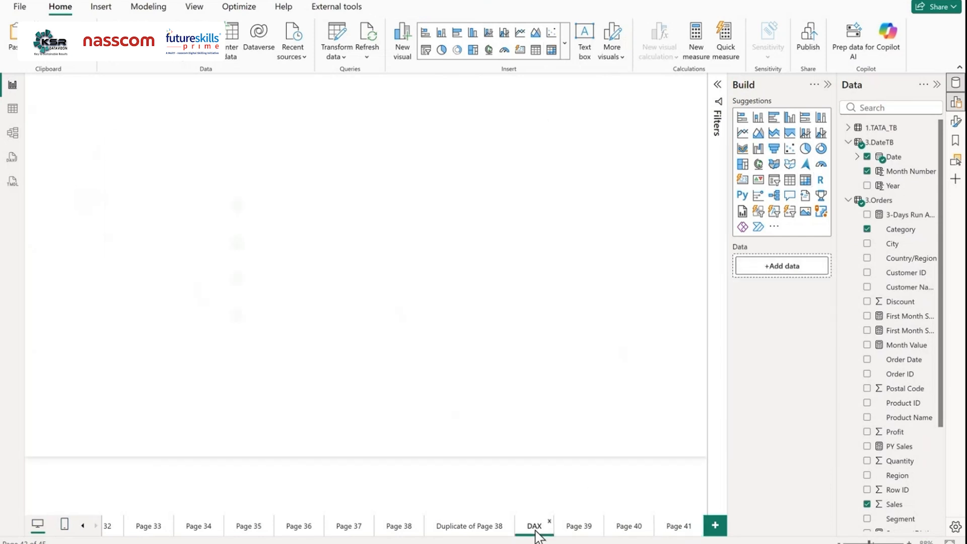
{"action": "left_click", "coordinate": [675, 529]}
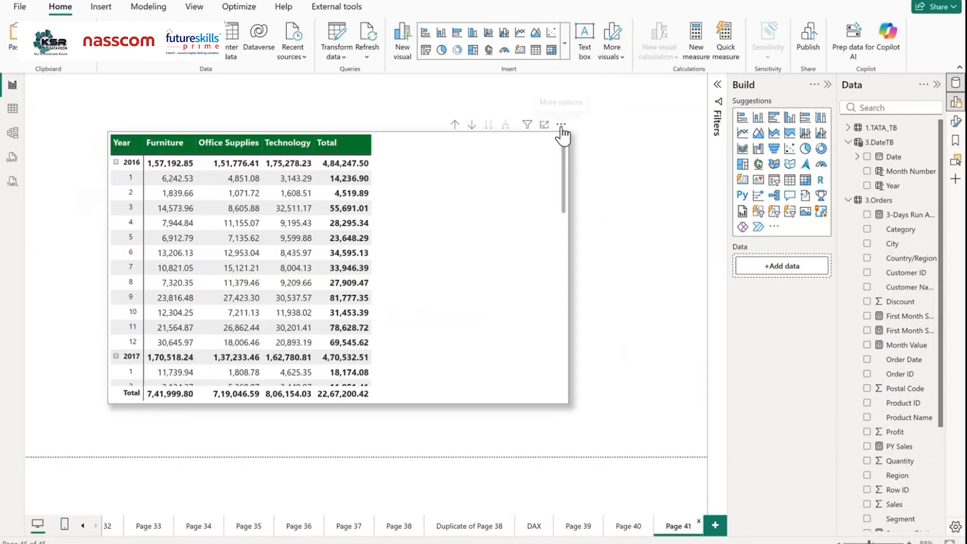
Step: Add a Moving average visual calculation to the Page 41 matrix with Sum of Sales as its field
{"action": "left_click", "coordinate": [562, 127]}
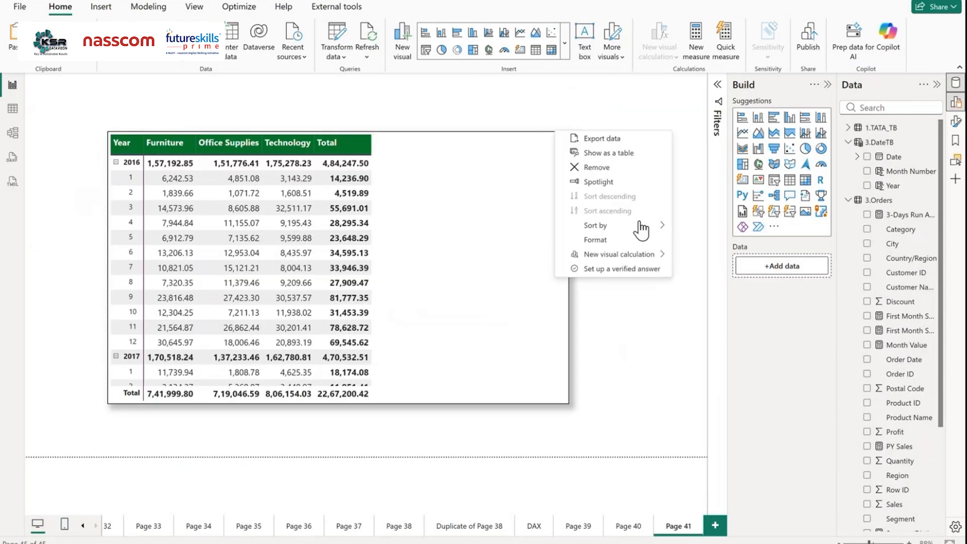
{"action": "mouse_move", "coordinate": [647, 257]}
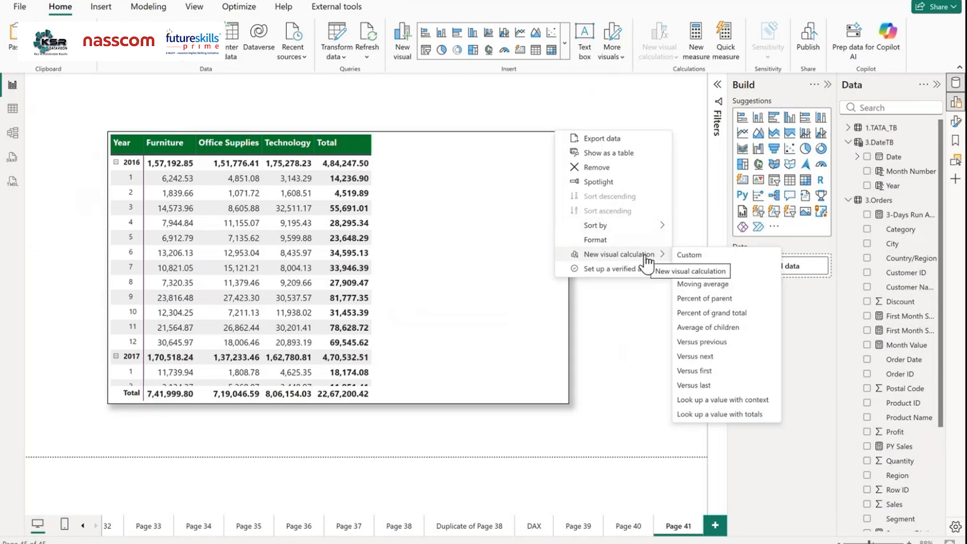
{"action": "left_click", "coordinate": [714, 287]}
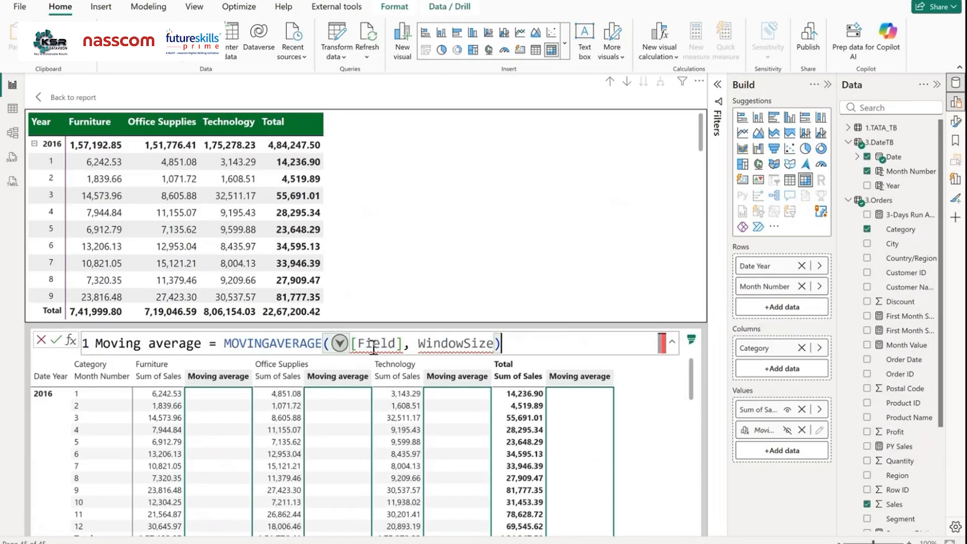
{"action": "mouse_move", "coordinate": [373, 347]}
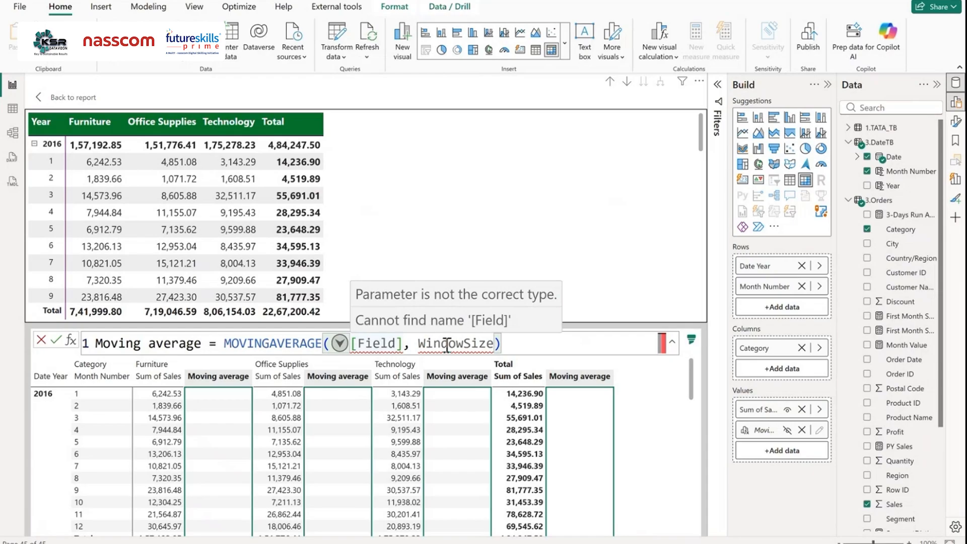
{"action": "left_click", "coordinate": [339, 344]}
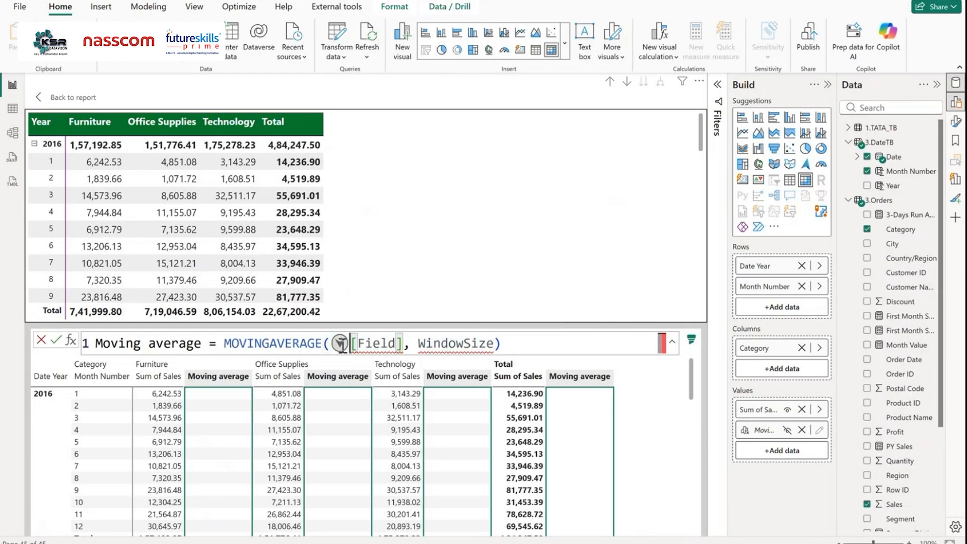
{"action": "left_click", "coordinate": [394, 407]}
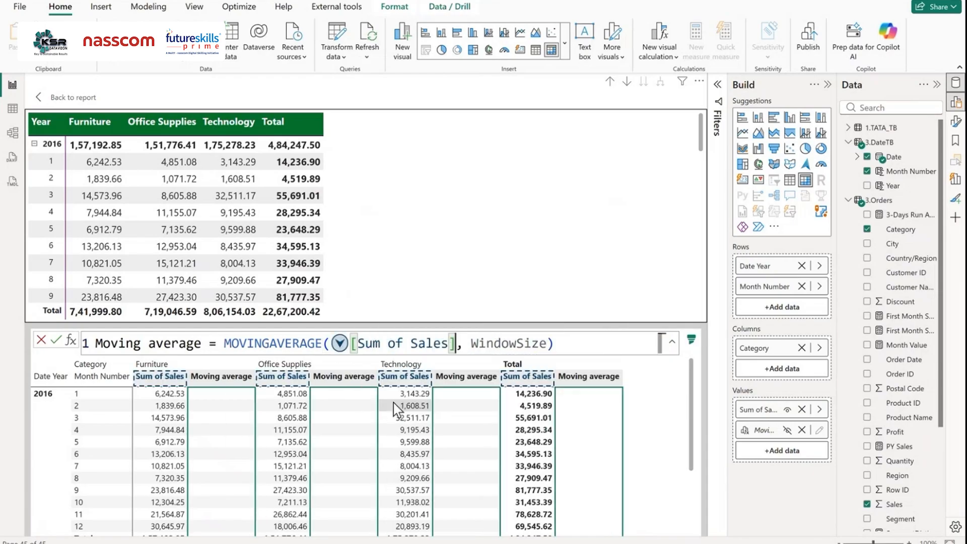
Step: Rename the visual calculation in its formula as Moving average(6Months)
{"action": "left_click_drag", "start_coordinate": [548, 344], "coordinate": [471, 345]}
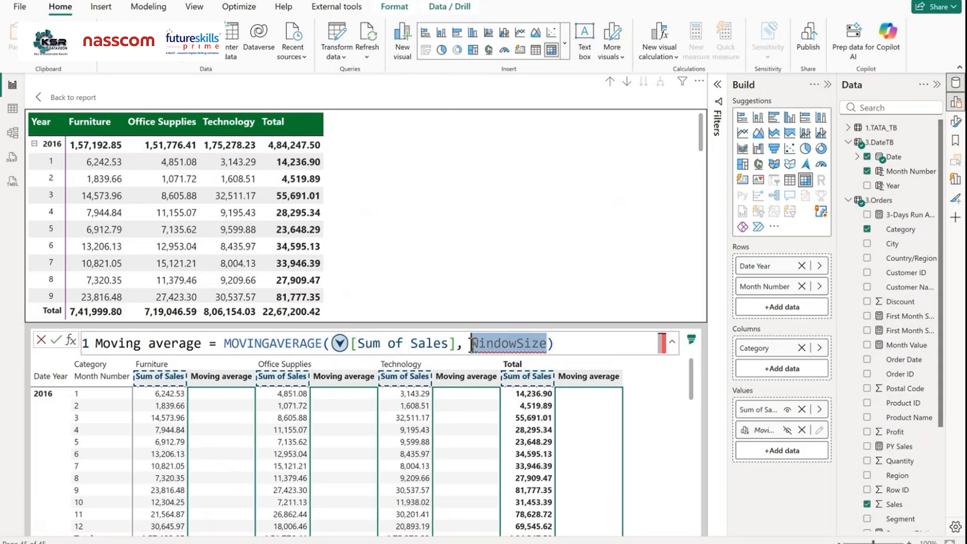
{"action": "left_click", "coordinate": [202, 346]}
{"action": "type", "text": "average(6Months"}
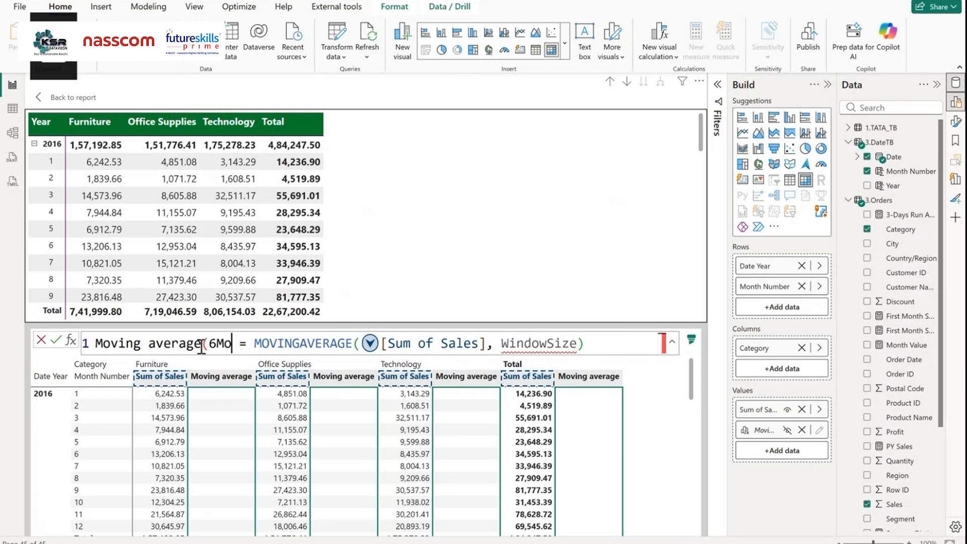
{"action": "type", "text": ")"}
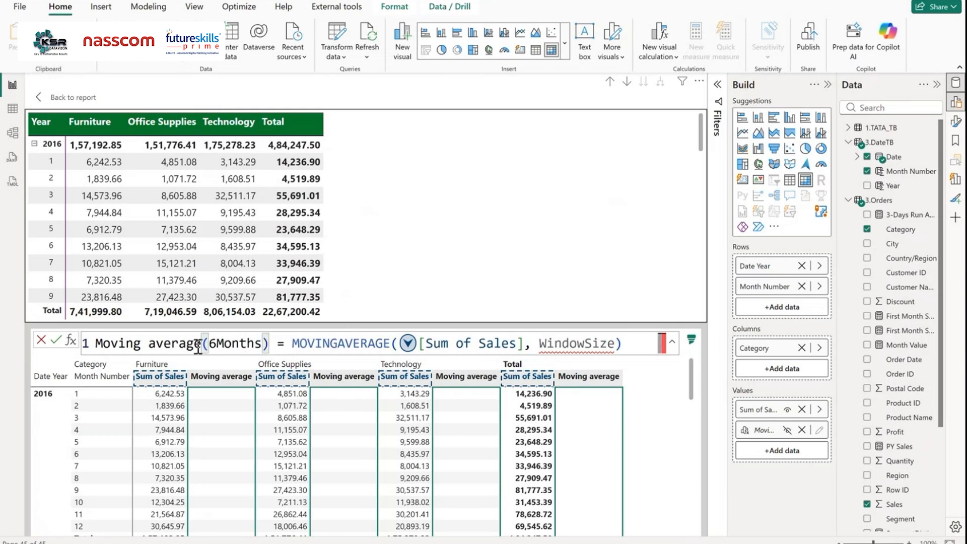
Step: Replace the WindowSize placeholder in the MOVINGAVERAGE formula with -6 and commit the calculation
{"action": "left_click_drag", "start_coordinate": [615, 344], "coordinate": [540, 345]}
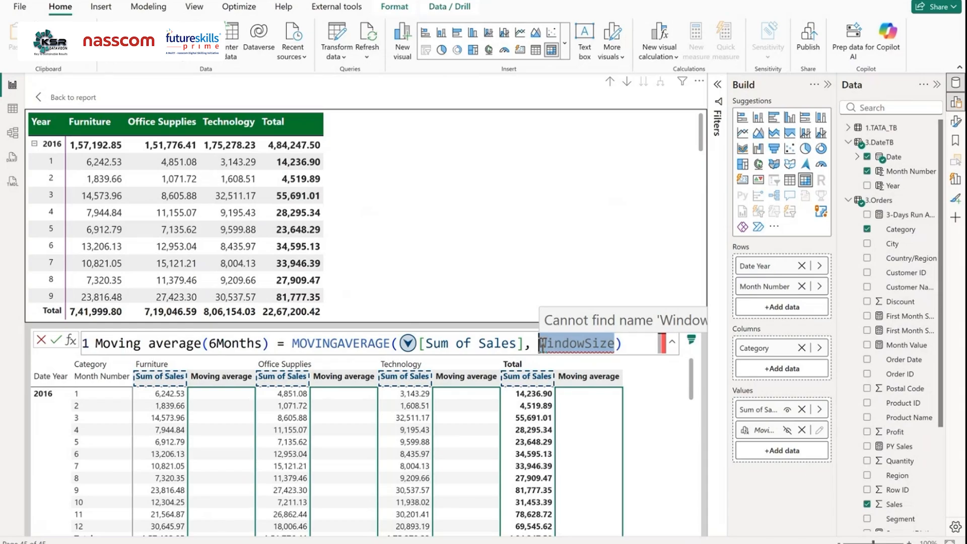
{"action": "key", "text": "BackSpace"}
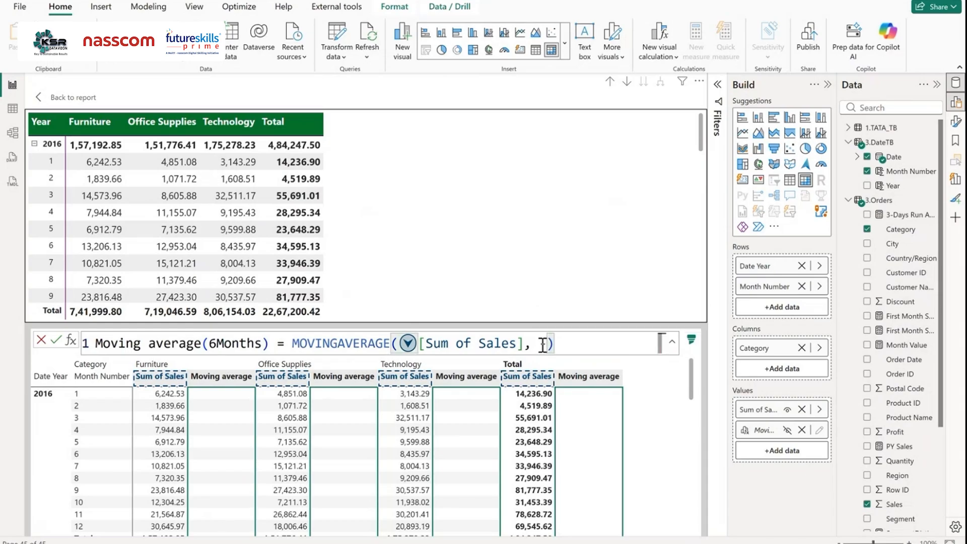
{"action": "type", "text": "6"}
{"action": "type", "text": "-"}
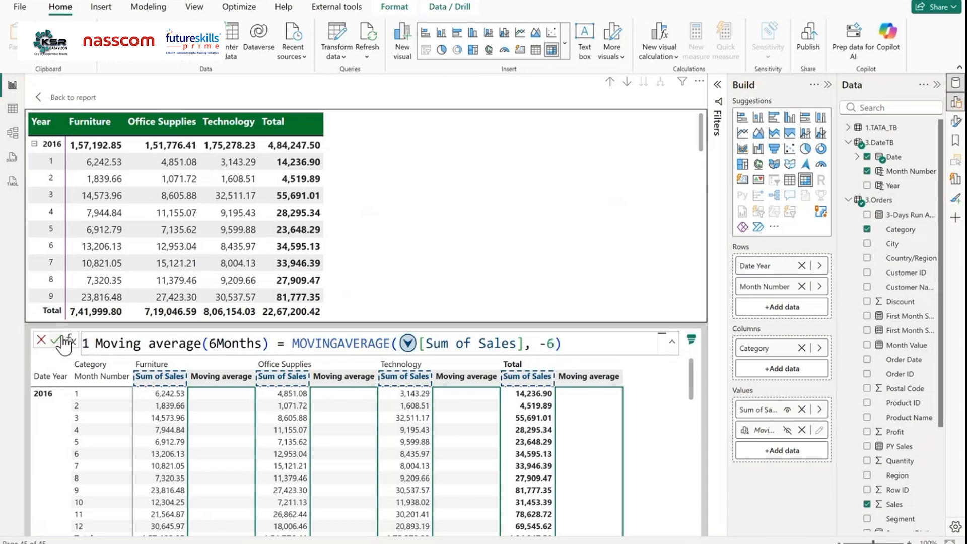
{"action": "key", "text": "Return"}
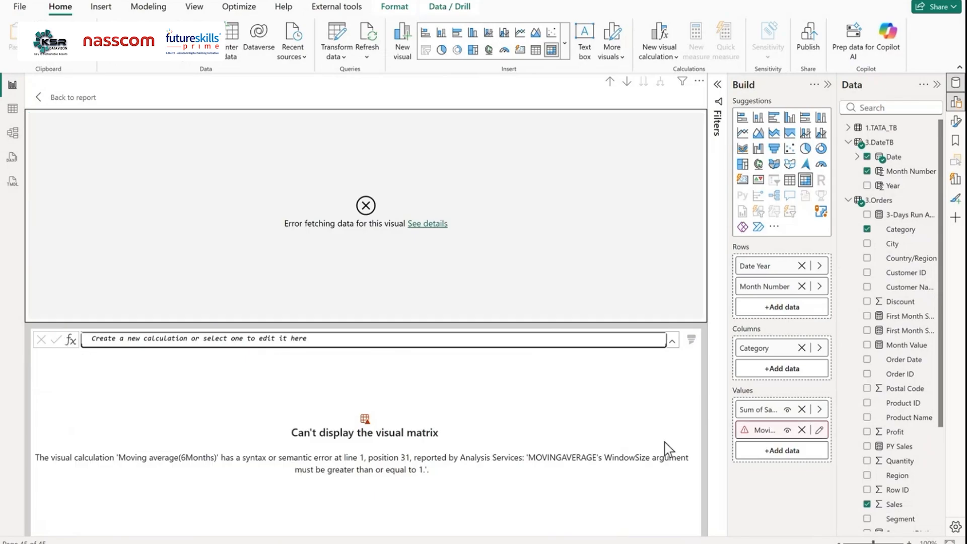
Step: Correct the MOVINGAVERAGE window size to 6, commit the calculation, and return to the report
{"action": "left_click", "coordinate": [819, 430]}
{"action": "left_click", "coordinate": [548, 344]}
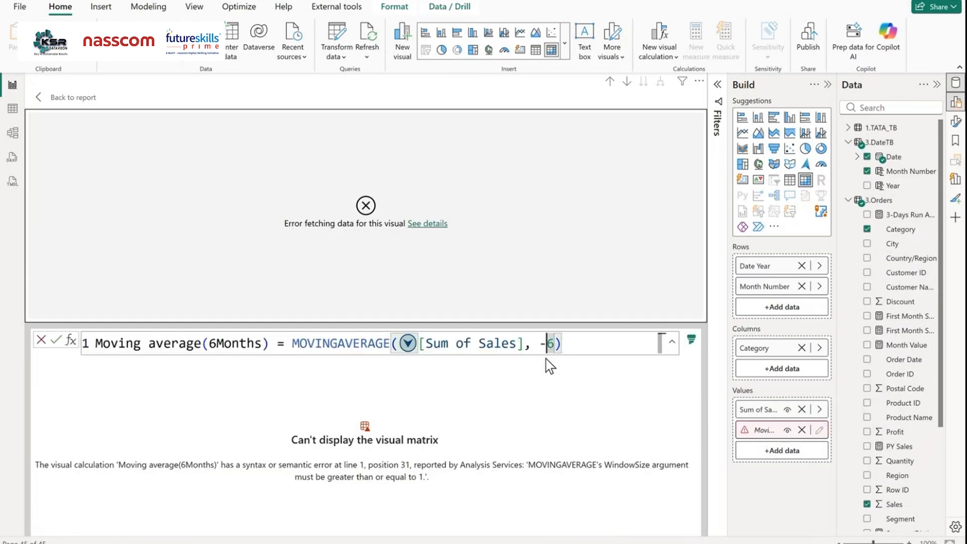
{"action": "key", "text": "BackSpace"}
{"action": "left_click", "coordinate": [56, 343]}
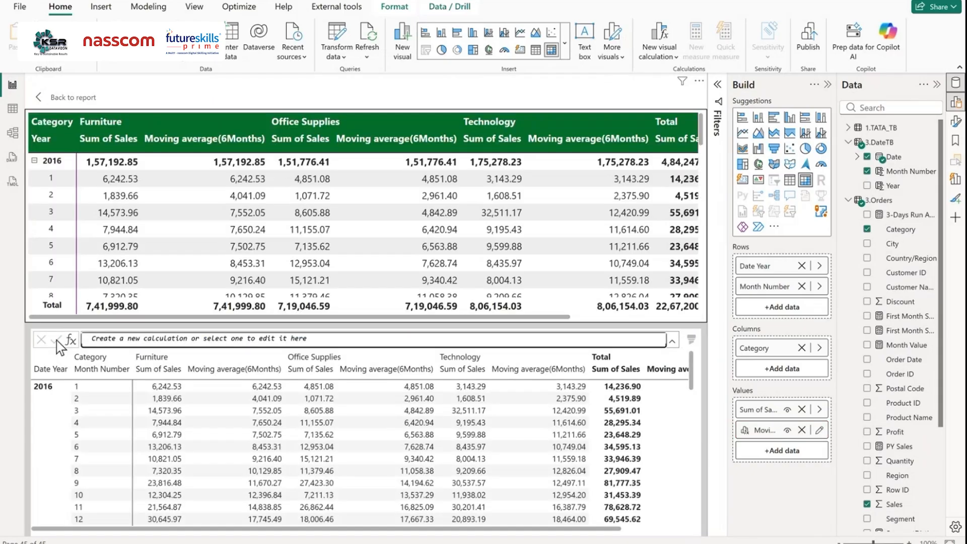
{"action": "left_click", "coordinate": [42, 102]}
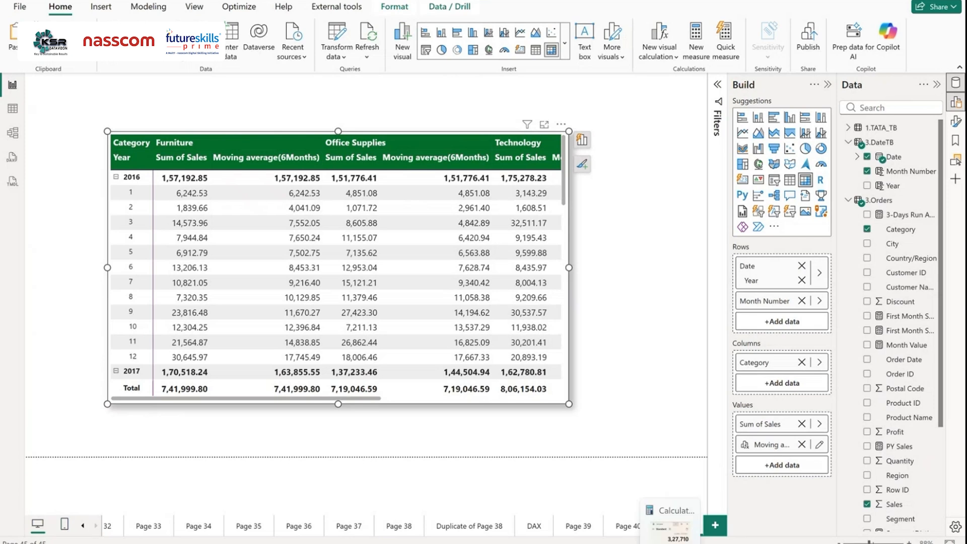
Step: Switch to Calculator, clear it, and enter the January 2016 Furniture sales, 6242.53, as the first addend
{"action": "left_click", "coordinate": [664, 541]}
{"action": "left_click", "coordinate": [831, 210]}
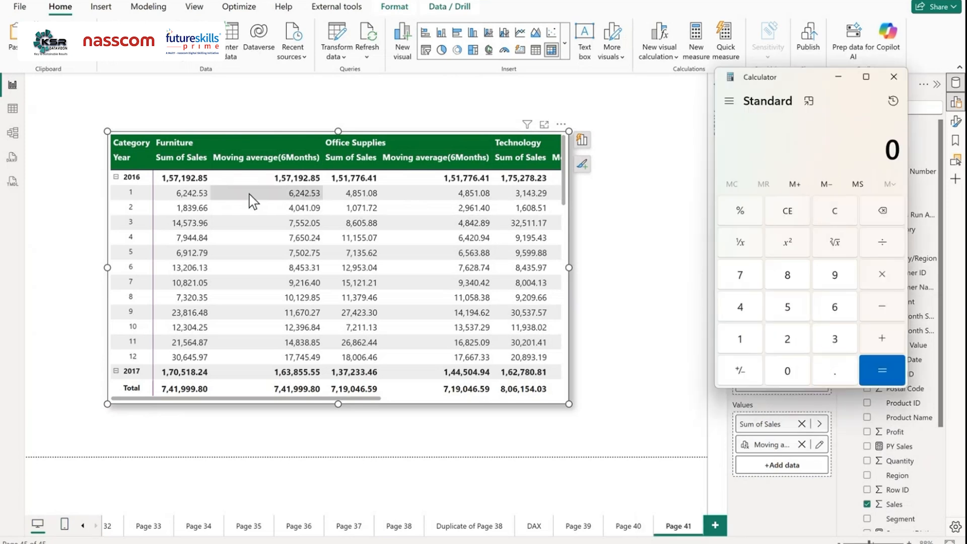
{"action": "left_click", "coordinate": [838, 307]}
{"action": "left_click", "coordinate": [782, 346]}
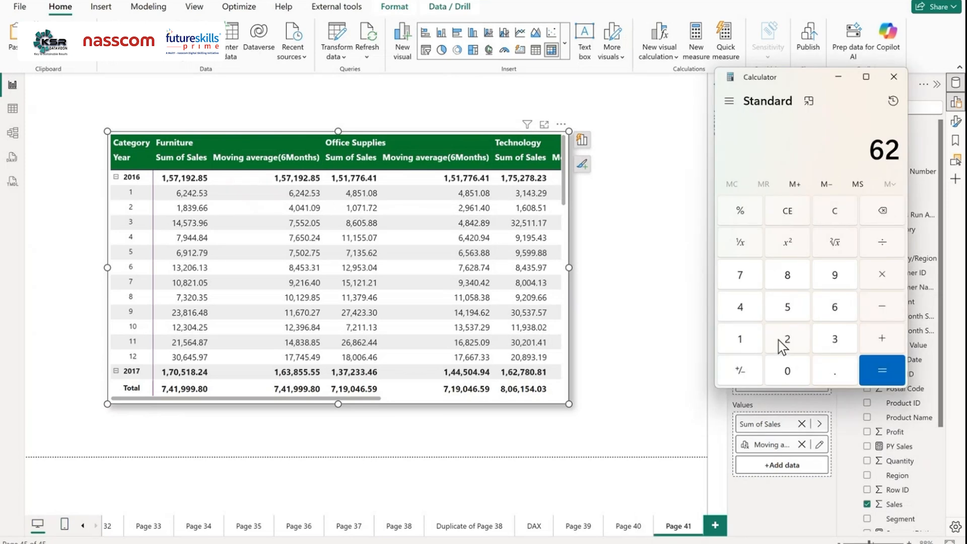
{"action": "left_click", "coordinate": [749, 310]}
{"action": "left_click", "coordinate": [786, 340]}
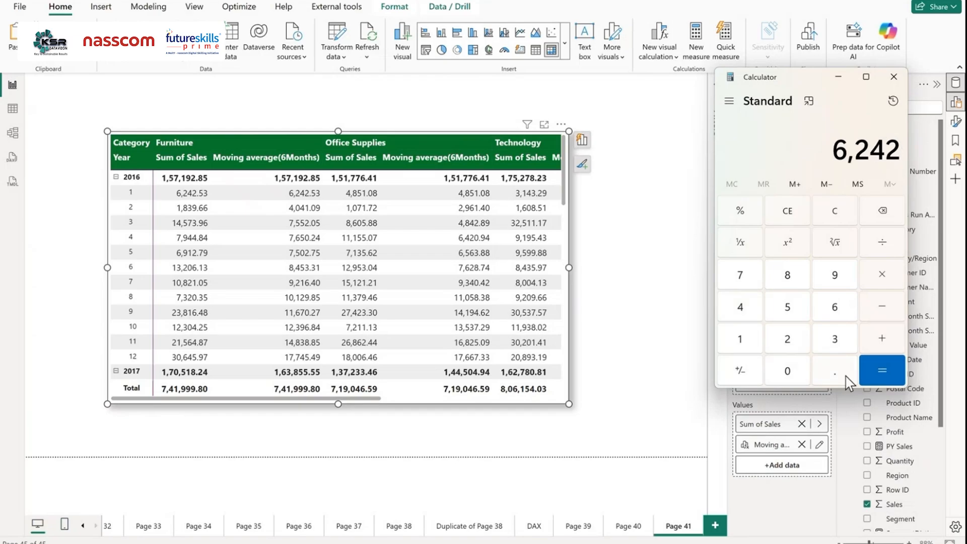
{"action": "left_click", "coordinate": [845, 376]}
{"action": "left_click", "coordinate": [788, 308]}
{"action": "left_click", "coordinate": [832, 338]}
{"action": "left_click", "coordinate": [876, 340]}
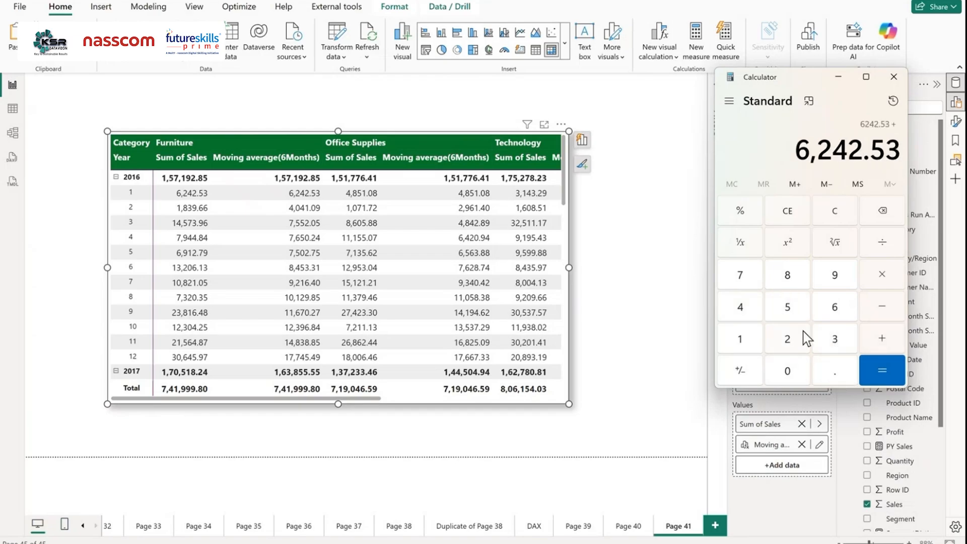
Step: Add the February 2016 Furniture sales, 1839.66, and divide the sum by 2 to check the moving average
{"action": "left_click", "coordinate": [749, 339]}
{"action": "left_click", "coordinate": [785, 277]}
{"action": "left_click", "coordinate": [835, 347]}
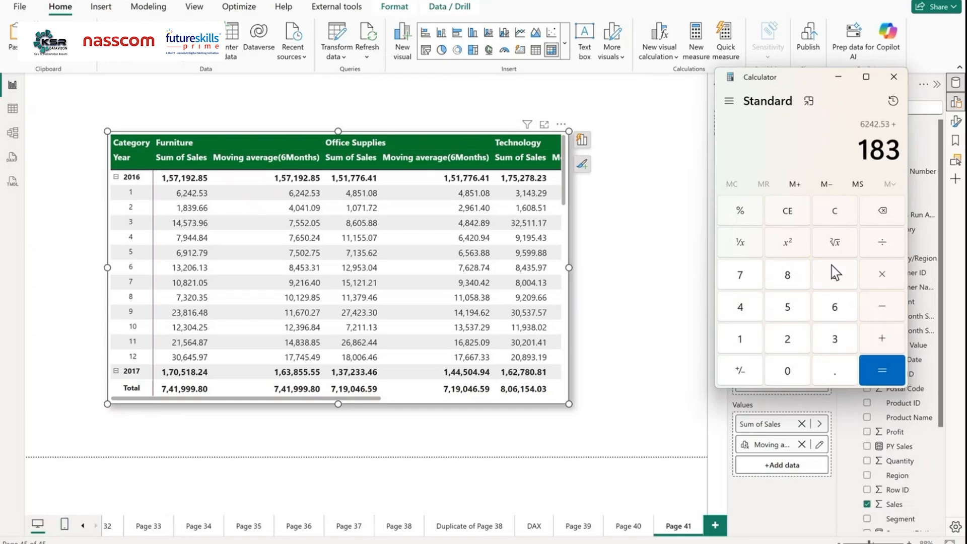
{"action": "left_click", "coordinate": [832, 269]}
{"action": "left_click", "coordinate": [835, 373]}
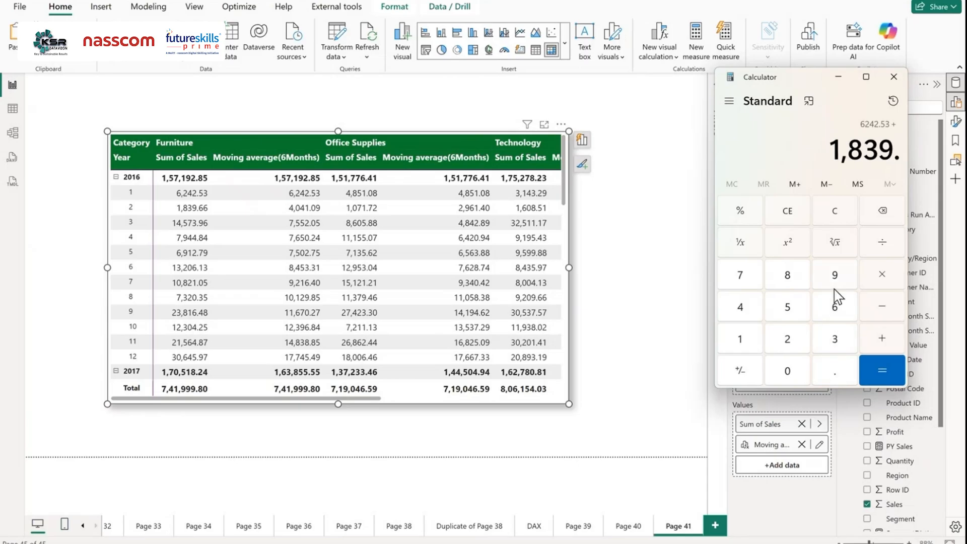
{"action": "left_click", "coordinate": [834, 305]}
{"action": "left_click", "coordinate": [834, 307]}
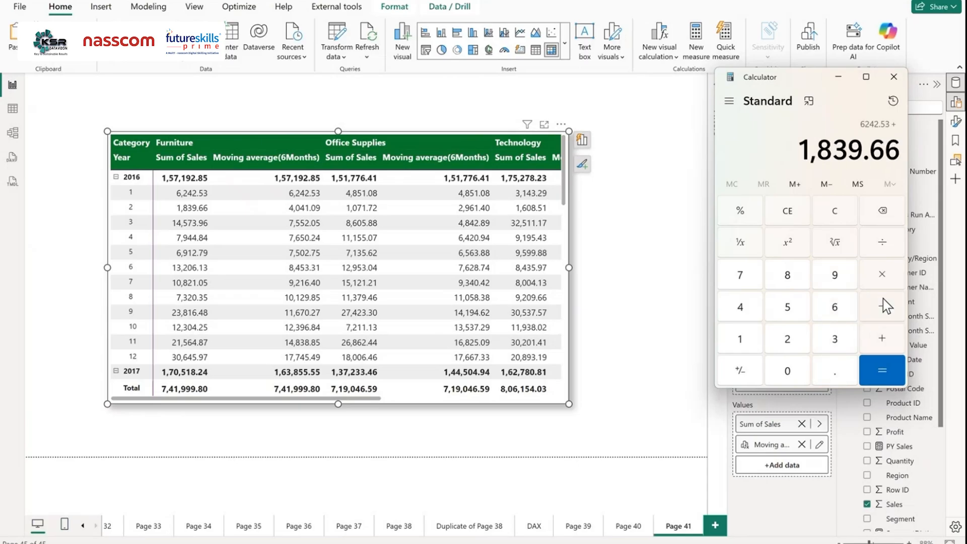
{"action": "left_click", "coordinate": [888, 373]}
{"action": "key", "text": "plus"}
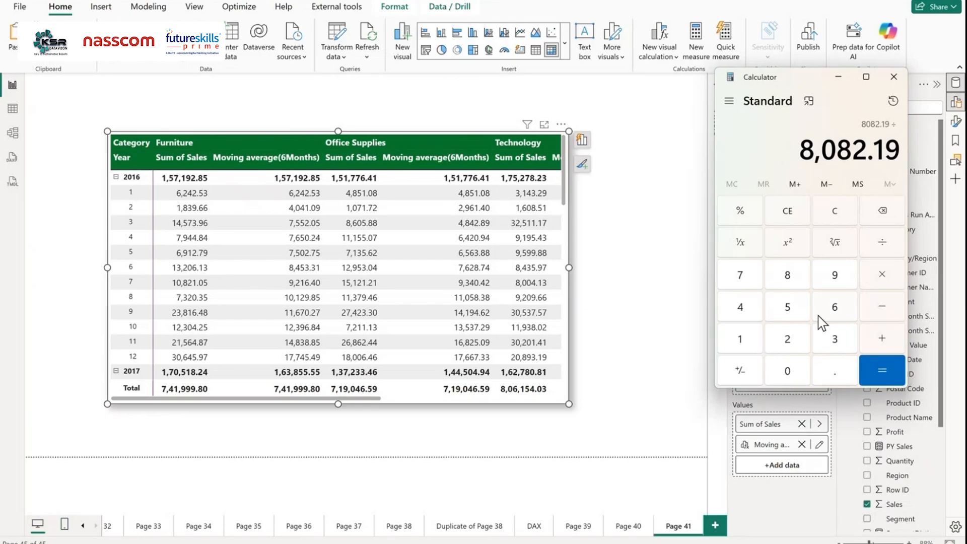
{"action": "left_click", "coordinate": [789, 343]}
{"action": "left_click", "coordinate": [878, 366]}
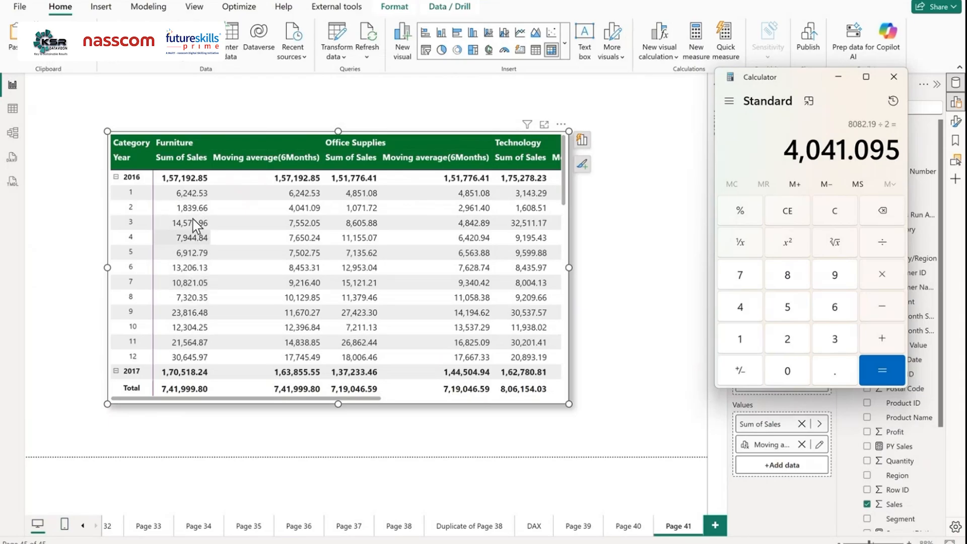
Step: Switch to Snipping Tool, capture the moving average matrix on the report page, and enlarge the snip to fill the screen
{"action": "left_click", "coordinate": [641, 309]}
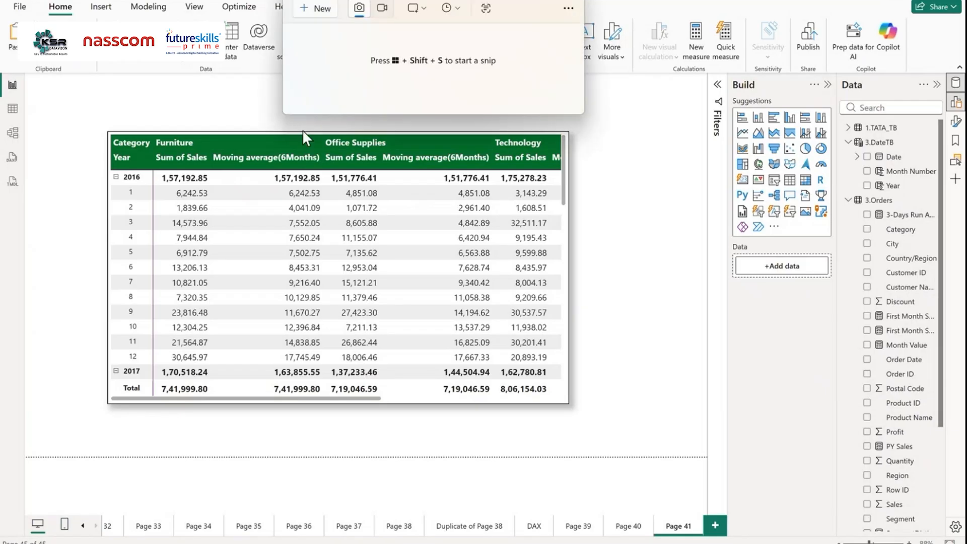
{"action": "left_click", "coordinate": [307, 15]}
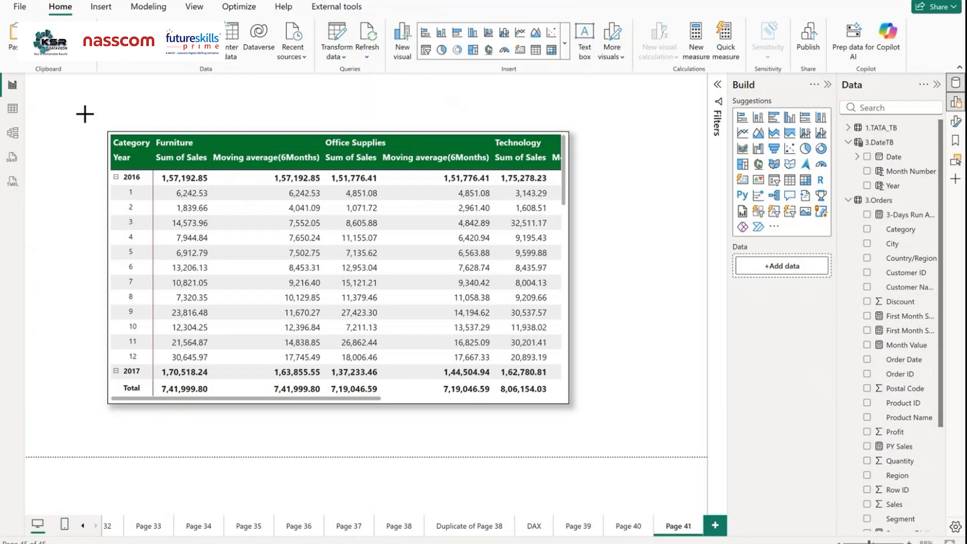
{"action": "left_click_drag", "start_coordinate": [84, 113], "coordinate": [654, 435]}
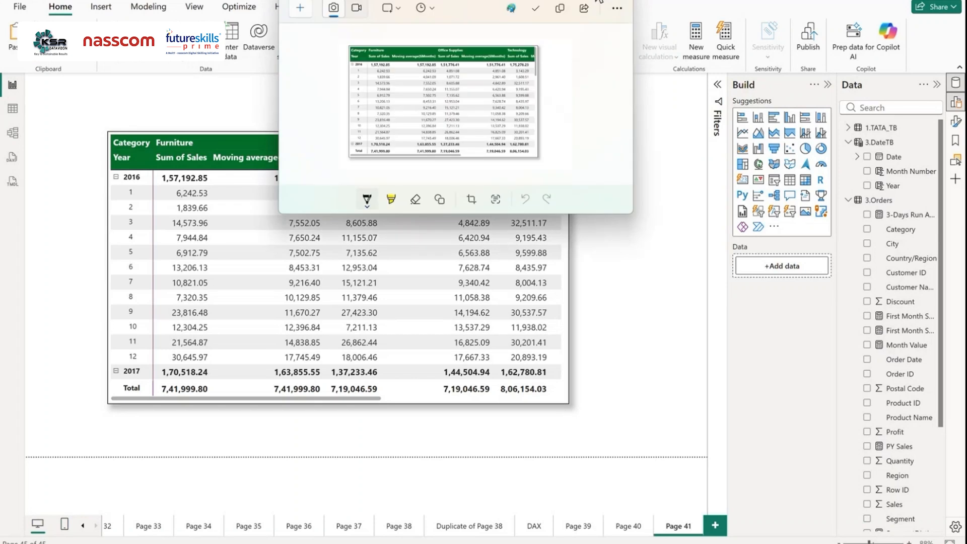
{"action": "double_click", "coordinate": [598, 3]}
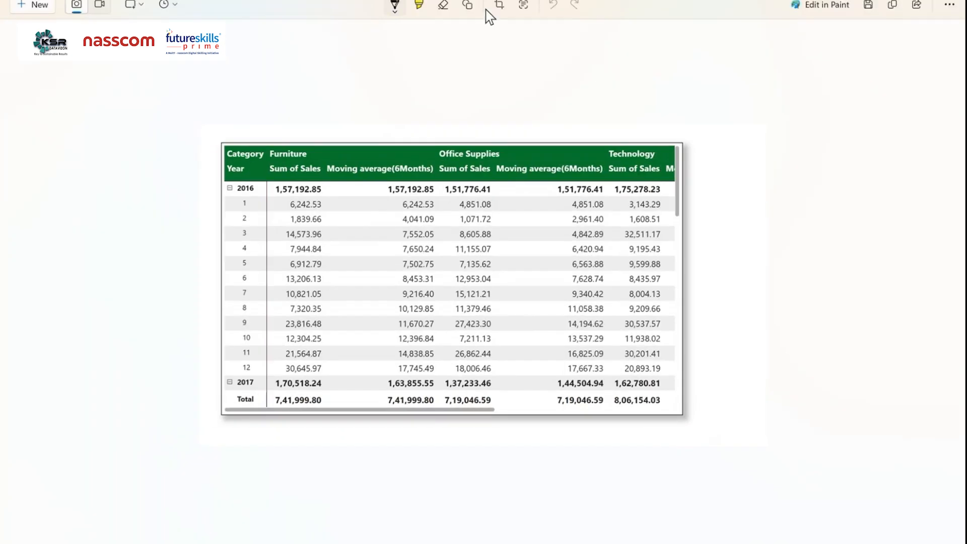
Step: Set the pen to a thin red stroke and erase the thick trial mark beside the January and February Furniture sales
{"action": "left_click", "coordinate": [396, 6]}
{"action": "left_click", "coordinate": [353, 95]}
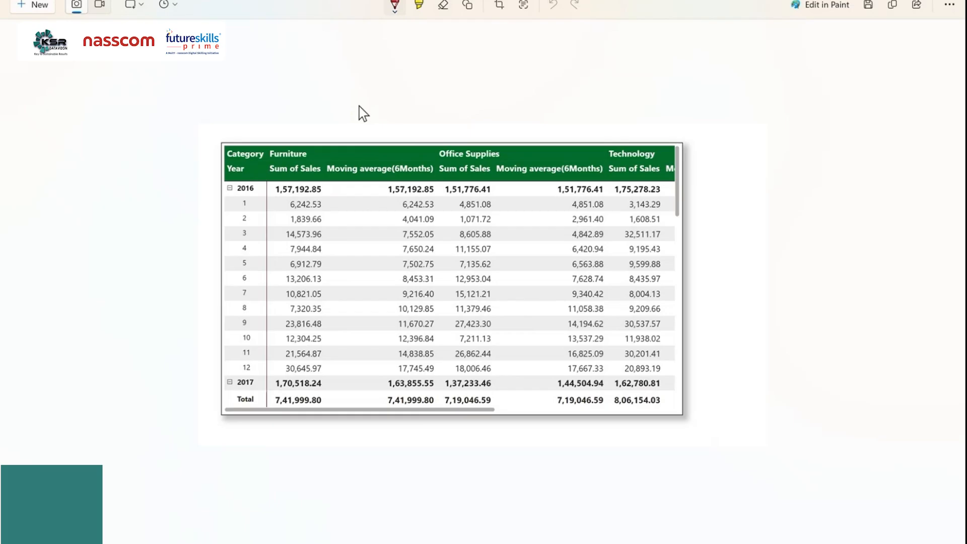
{"action": "left_click_drag", "start_coordinate": [325, 203], "coordinate": [330, 218]}
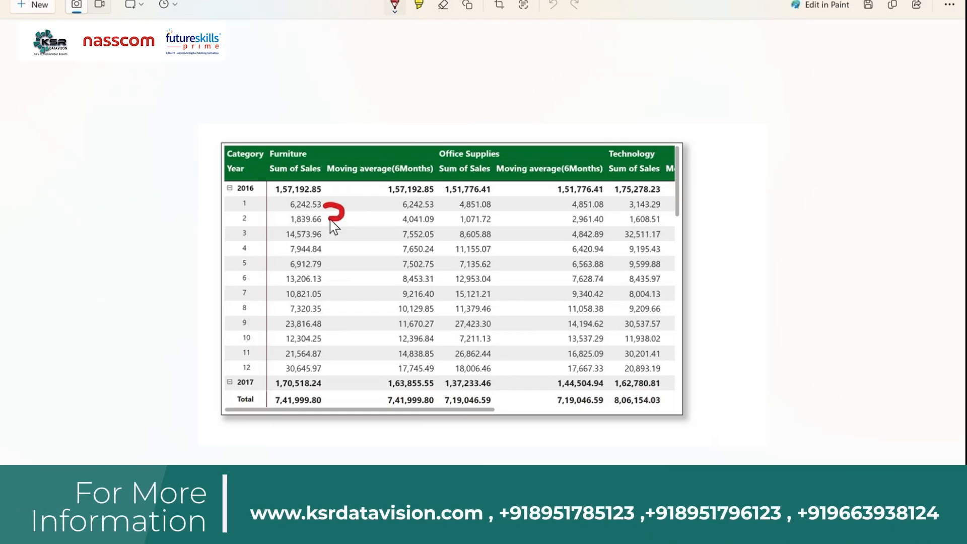
{"action": "left_click", "coordinate": [395, 7]}
{"action": "left_click_drag", "start_coordinate": [373, 272], "coordinate": [329, 277]}
{"action": "left_click", "coordinate": [550, 124]}
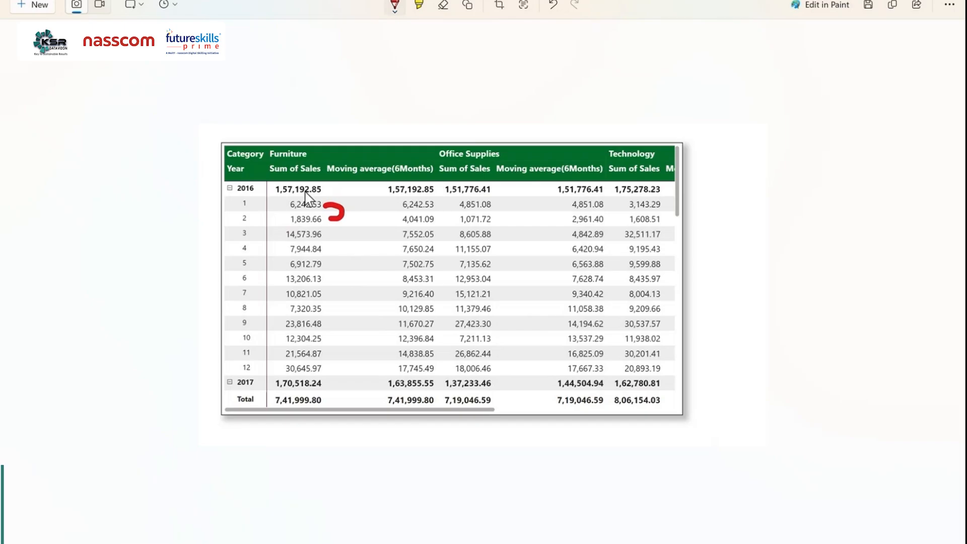
{"action": "left_click", "coordinate": [443, 6]}
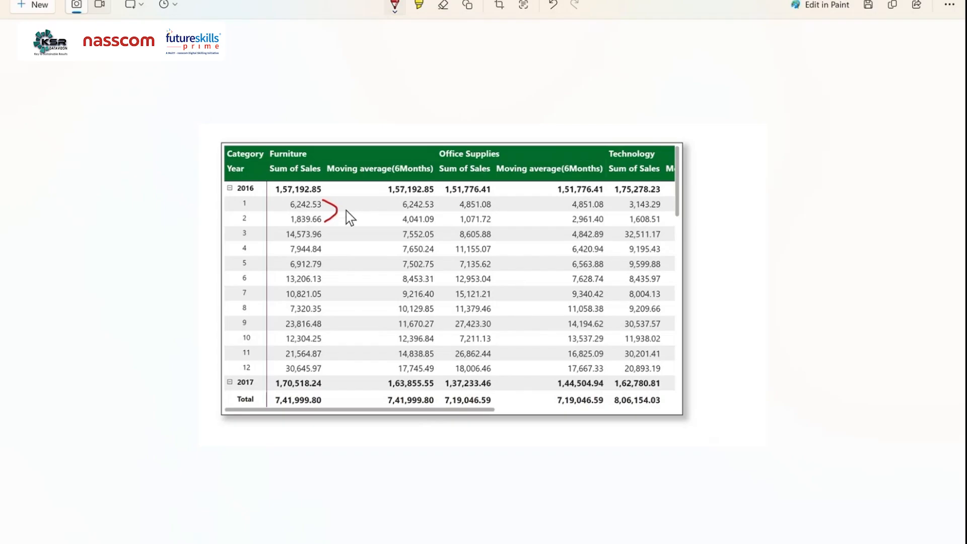
Step: Draw red marks linking the 2016 Furniture monthly sales to the moving averages they feed, from January through July
{"action": "left_click_drag", "start_coordinate": [341, 204], "coordinate": [398, 201]}
{"action": "left_click_drag", "start_coordinate": [345, 214], "coordinate": [403, 218]}
{"action": "left_click_drag", "start_coordinate": [331, 235], "coordinate": [406, 233]}
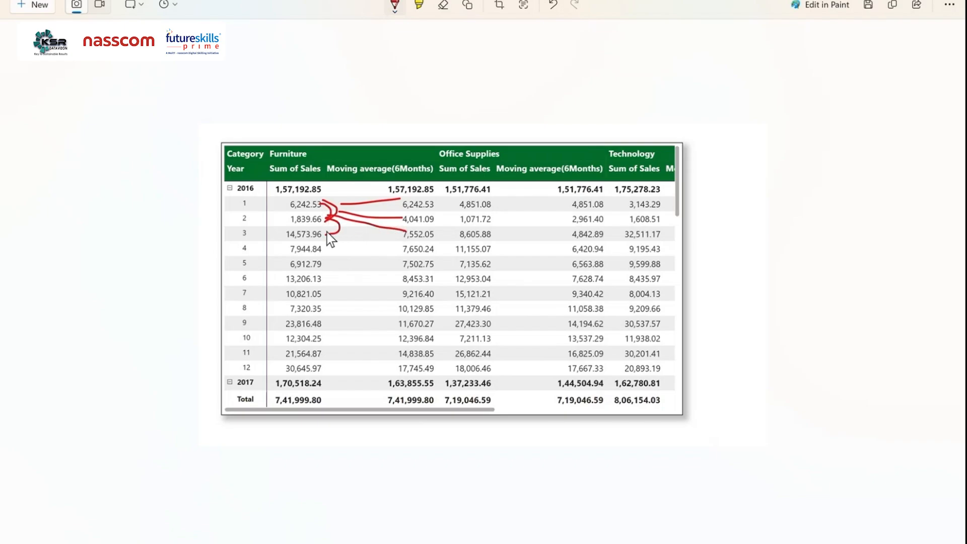
{"action": "mouse_move", "coordinate": [322, 200]}
{"action": "left_mouse_down"}
{"action": "mouse_move", "coordinate": [326, 237]}
{"action": "mouse_move", "coordinate": [404, 249]}
{"action": "left_mouse_up"}
{"action": "mouse_move", "coordinate": [320, 204]}
{"action": "left_mouse_down"}
{"action": "mouse_move", "coordinate": [325, 266]}
{"action": "mouse_move", "coordinate": [393, 264]}
{"action": "left_mouse_up"}
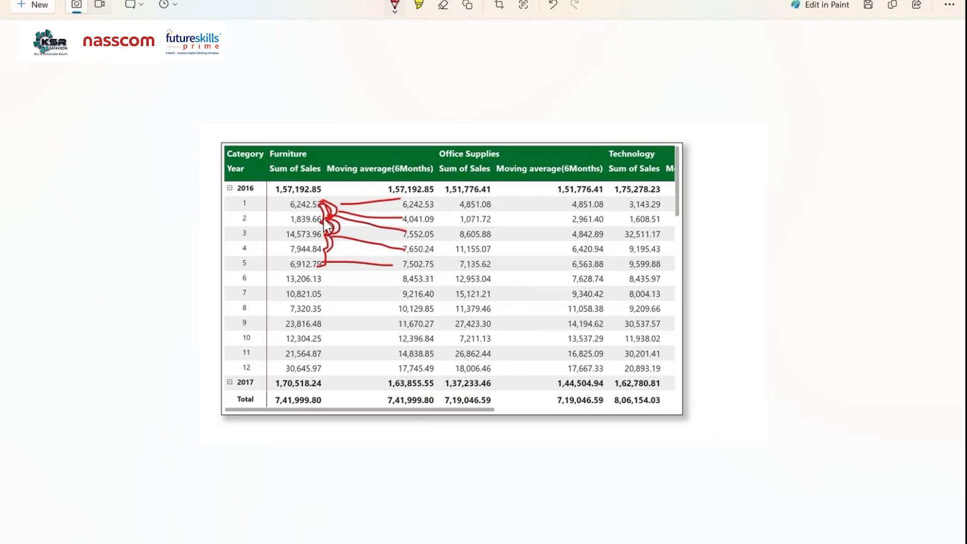
{"action": "mouse_move", "coordinate": [323, 220]}
{"action": "left_mouse_down"}
{"action": "mouse_move", "coordinate": [329, 272]}
{"action": "mouse_move", "coordinate": [394, 288]}
{"action": "left_mouse_up"}
{"action": "mouse_move", "coordinate": [288, 218]}
{"action": "left_mouse_down"}
{"action": "mouse_move", "coordinate": [280, 224]}
{"action": "mouse_move", "coordinate": [280, 301]}
{"action": "mouse_move", "coordinate": [386, 295]}
{"action": "left_mouse_up"}
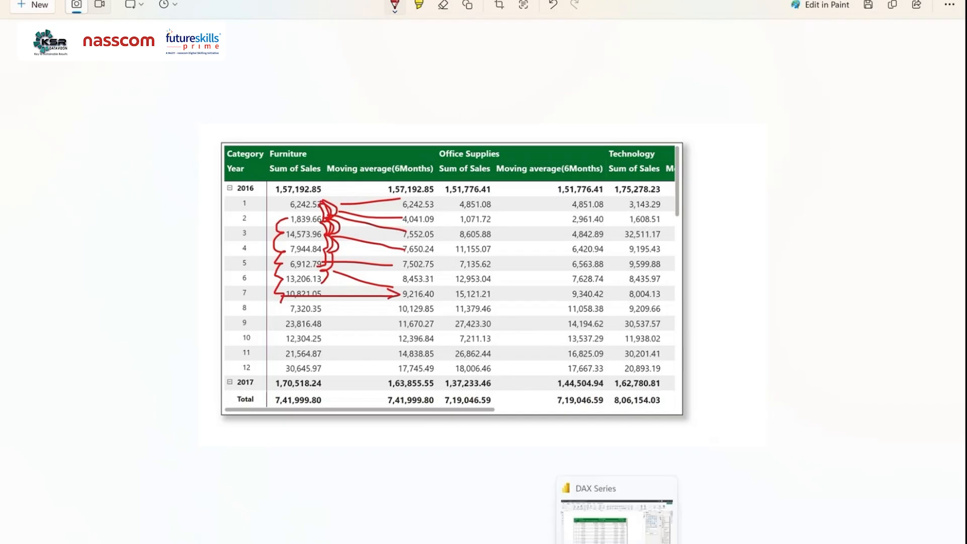
Step: Switch back to the Power BI report, review the matrix's Moving average(6Months) formula, and return to the report
{"action": "left_click", "coordinate": [616, 542]}
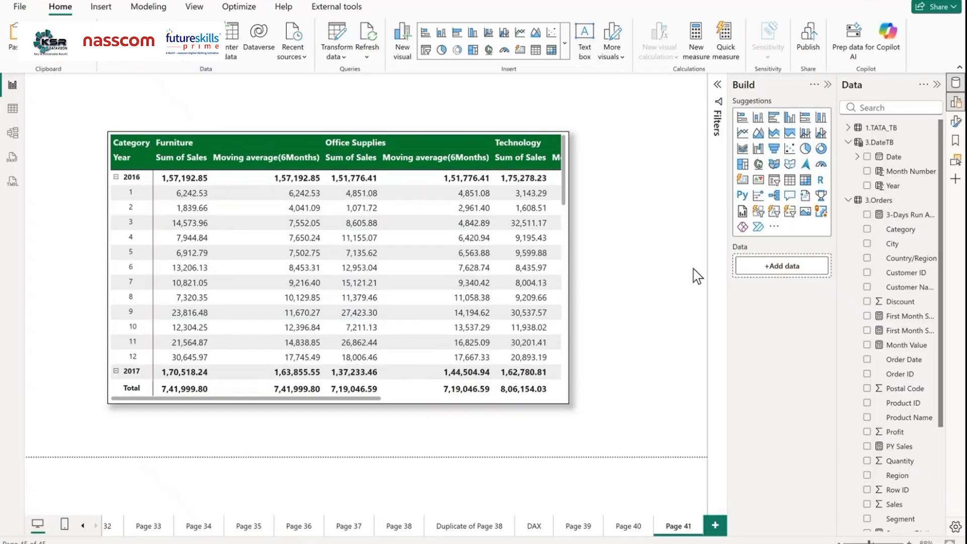
{"action": "left_click", "coordinate": [568, 170]}
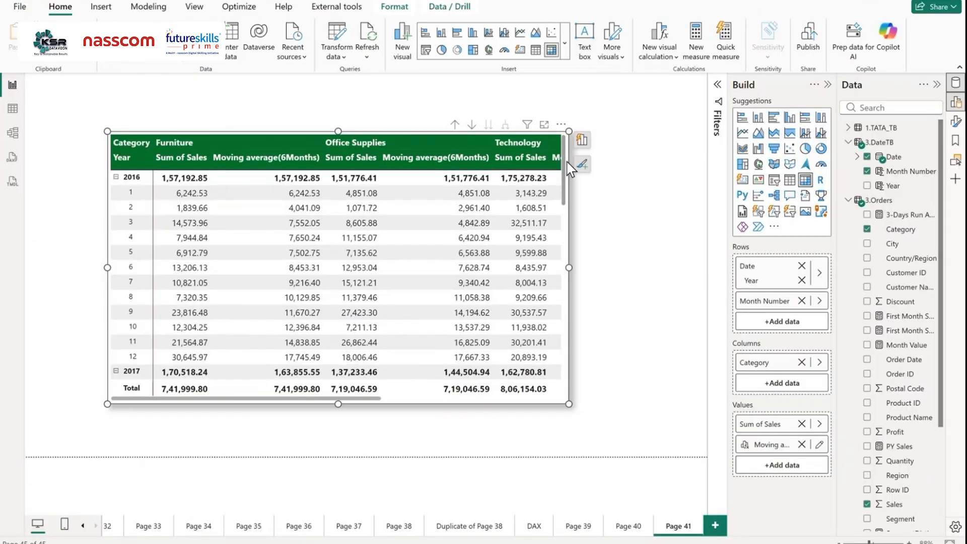
{"action": "left_click", "coordinate": [820, 445]}
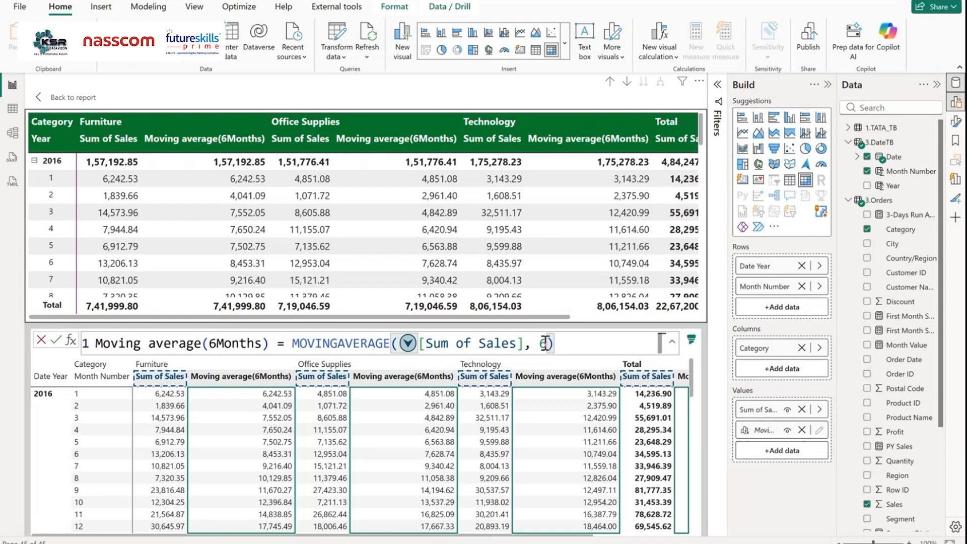
{"action": "left_click", "coordinate": [59, 99]}
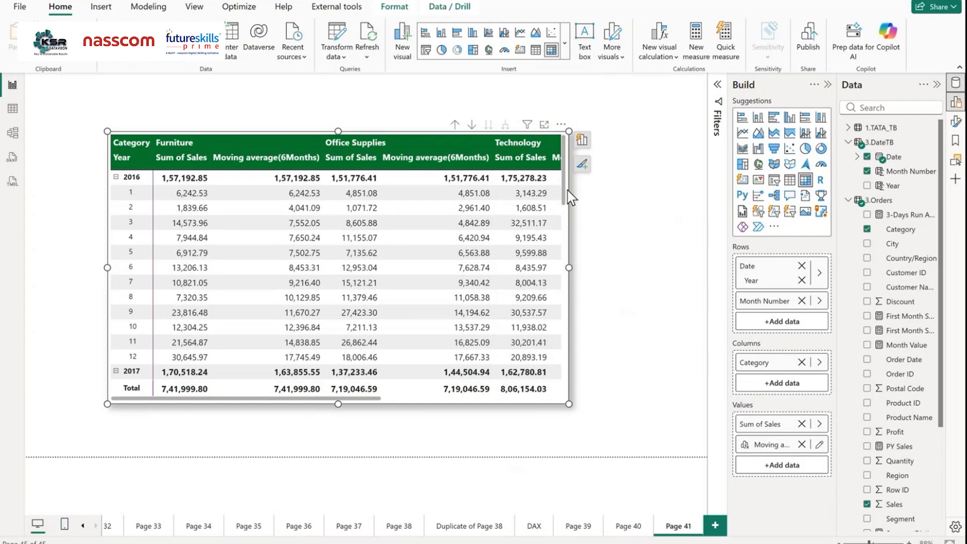
Step: Paste a copy of the matrix onto a new report page and remove its Moving average(6Months) calculation
{"action": "left_click", "coordinate": [714, 525]}
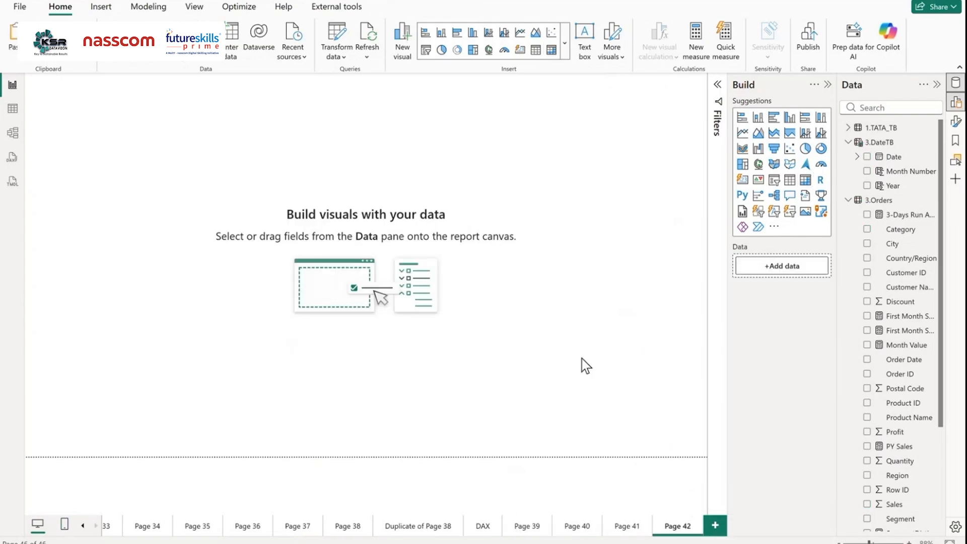
{"action": "key", "text": "ctrl+v"}
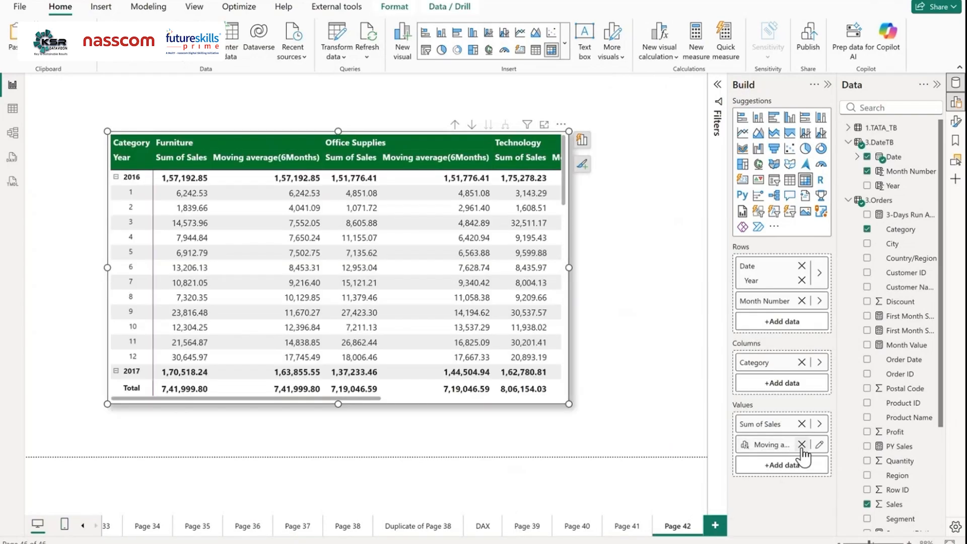
{"action": "left_click", "coordinate": [801, 443]}
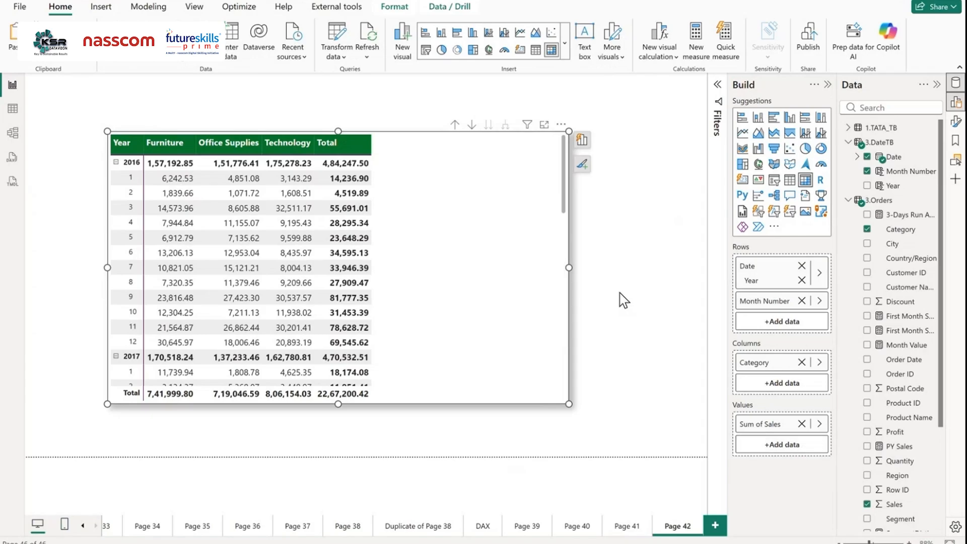
Step: Check the function list on the DAX page, and start a custom visual calculation named Range on the Page 42 matrix
{"action": "left_click", "coordinate": [482, 526]}
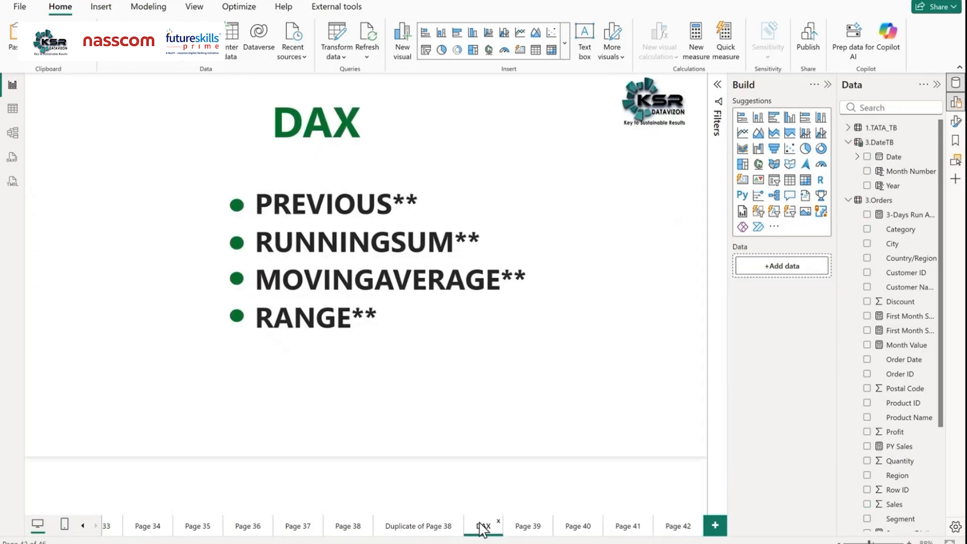
{"action": "left_click", "coordinate": [681, 526]}
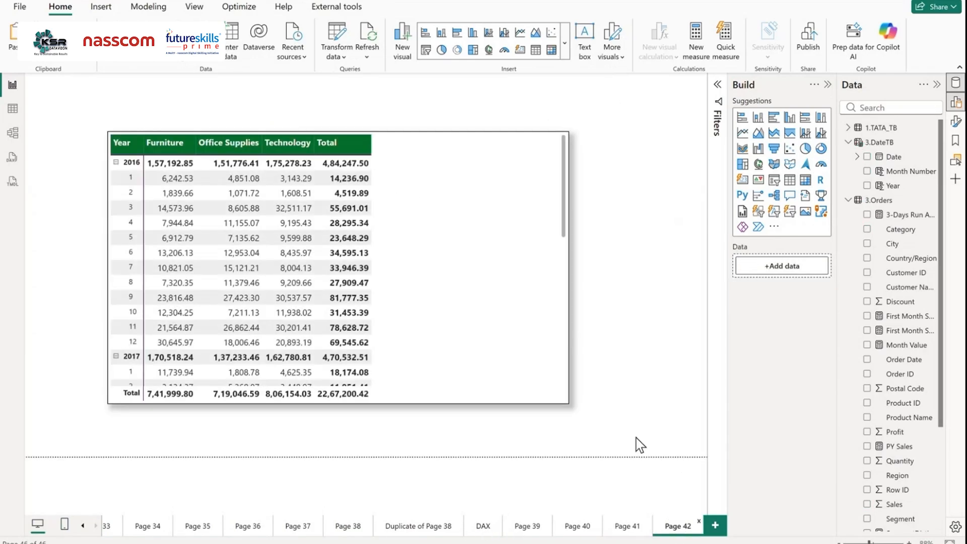
{"action": "left_click", "coordinate": [568, 151]}
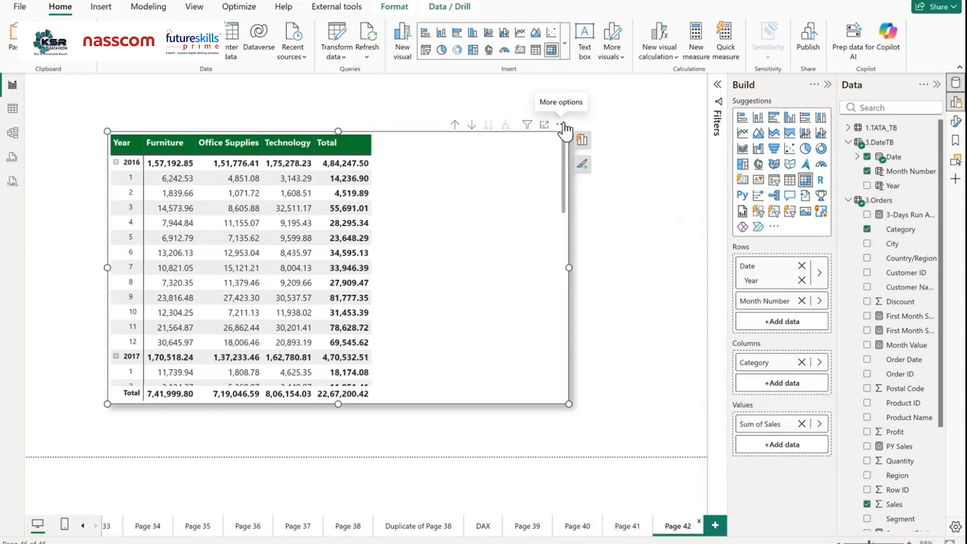
{"action": "left_click", "coordinate": [561, 125]}
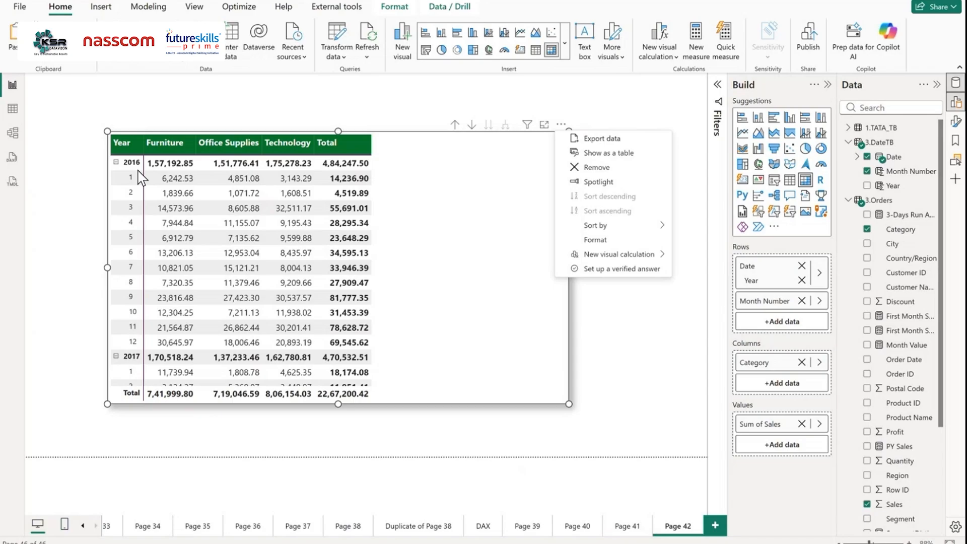
{"action": "mouse_move", "coordinate": [622, 258]}
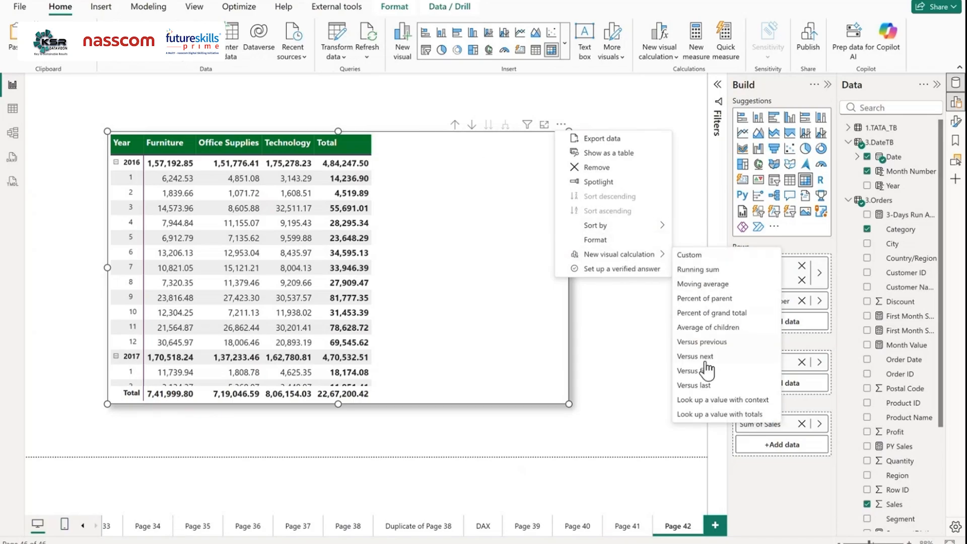
{"action": "left_click", "coordinate": [705, 256]}
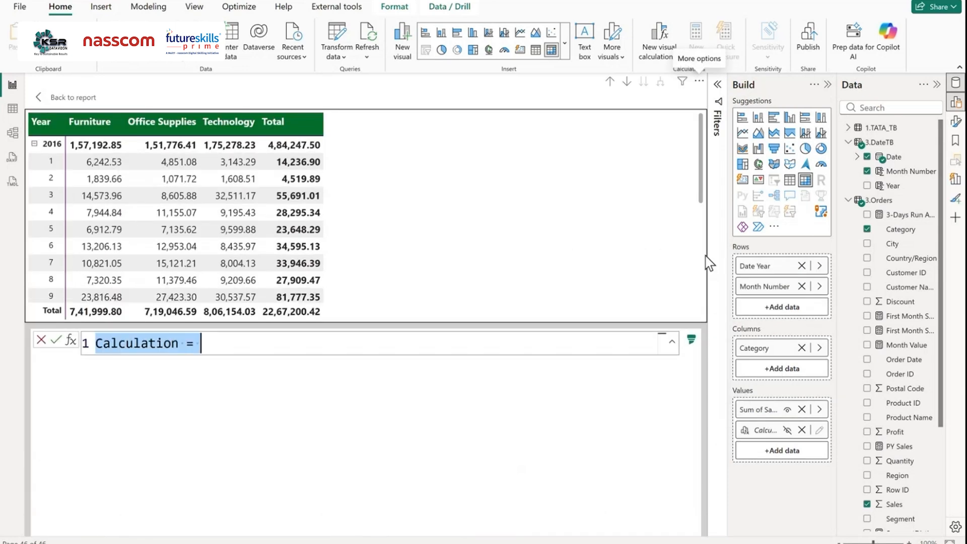
{"action": "left_click", "coordinate": [185, 343]}
{"action": "left_click_drag", "start_coordinate": [184, 344], "coordinate": [84, 348]}
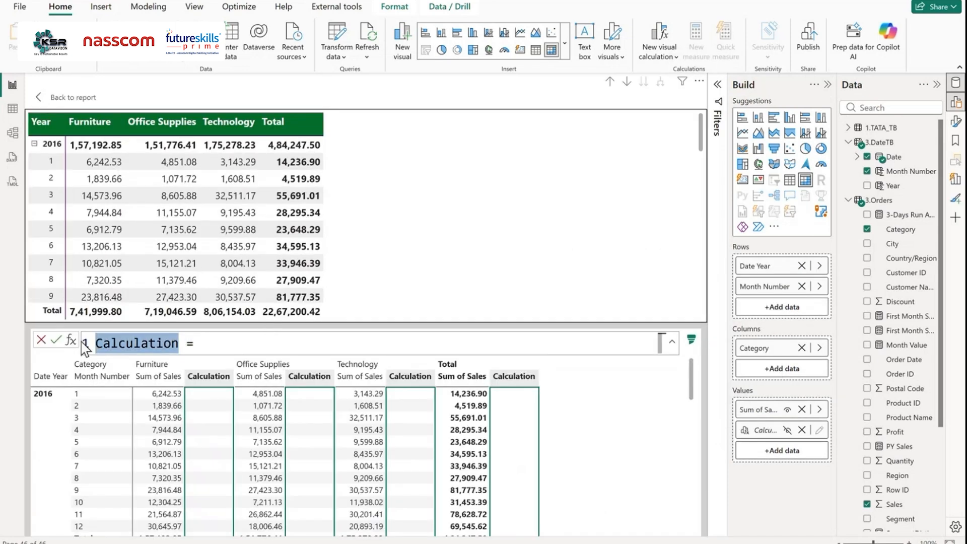
{"action": "type", "text": "Range"}
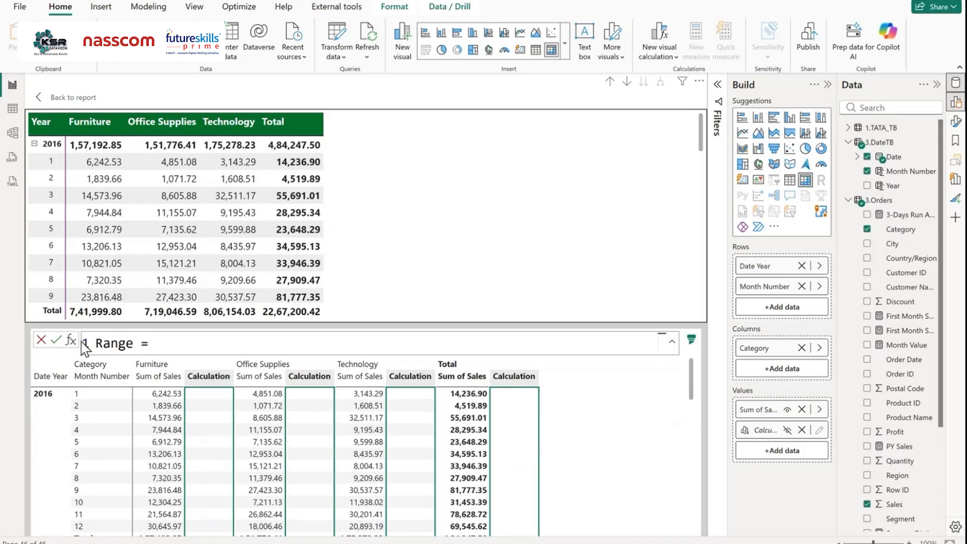
Step: Begin the Range formula with CALCULATE and SUM([Sum of Sales]) as its expression
{"action": "left_click", "coordinate": [242, 344]}
{"action": "type", "text": "cal"}
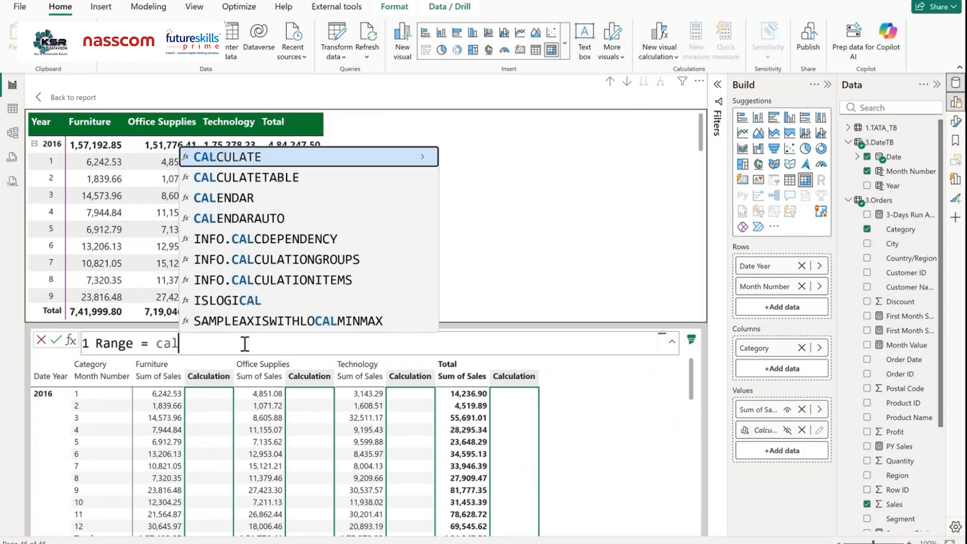
{"action": "type", "text": "c"}
{"action": "key", "text": "Tab"}
{"action": "type", "text": "s"}
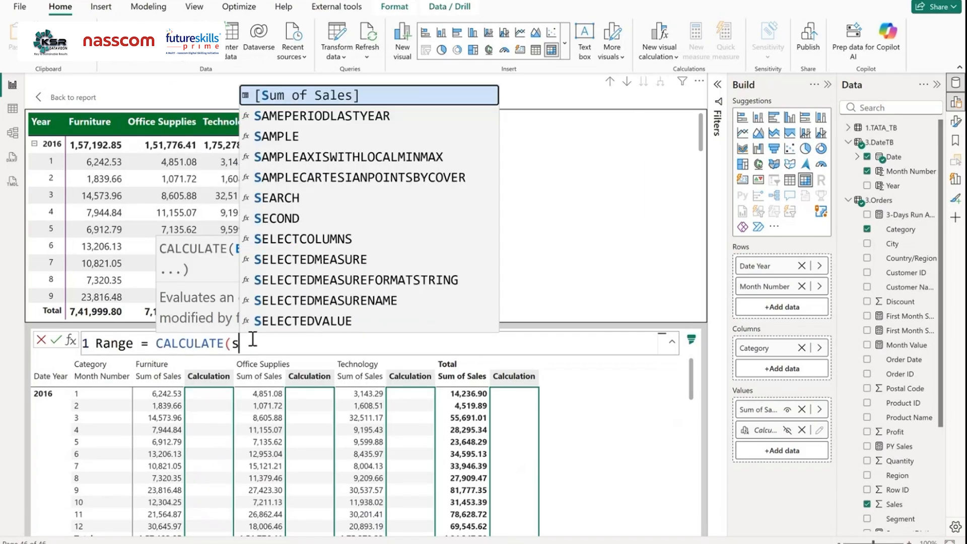
{"action": "type", "text": "um(sales"}
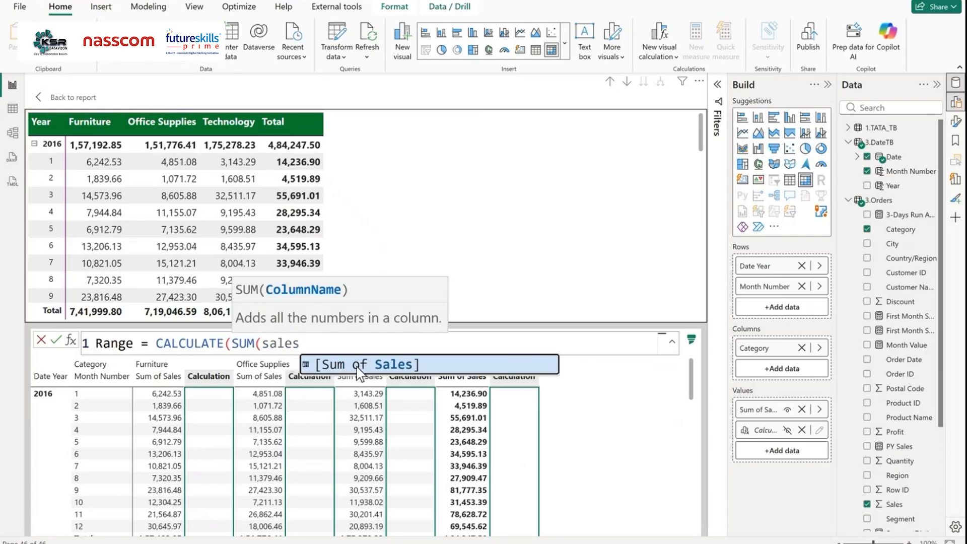
{"action": "key", "text": "Tab"}
{"action": "type", "text": ")),"}
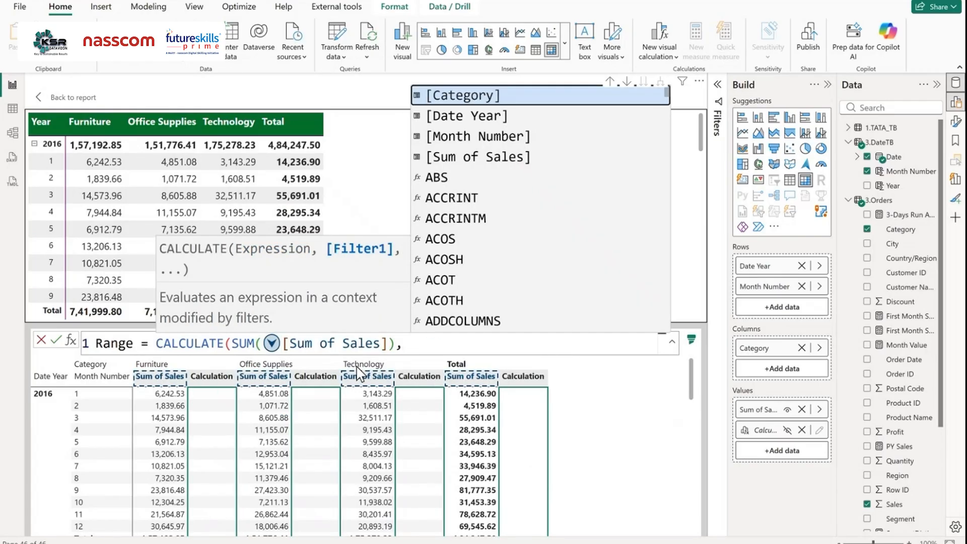
Step: Complete the Range formula with RANGE(-5, ROWS) as the CALCULATE filter and commit the calculation
{"action": "type", "text": " rang"}
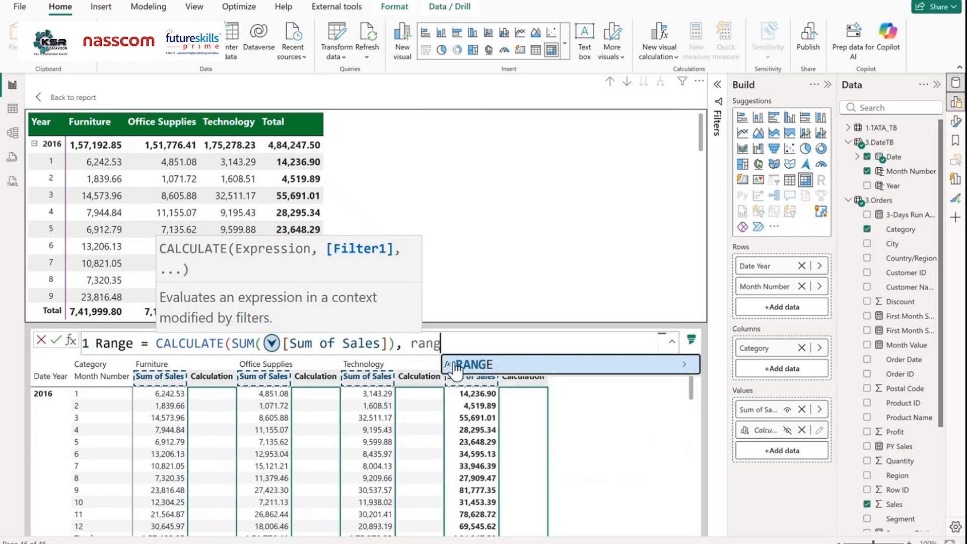
{"action": "left_click", "coordinate": [456, 366]}
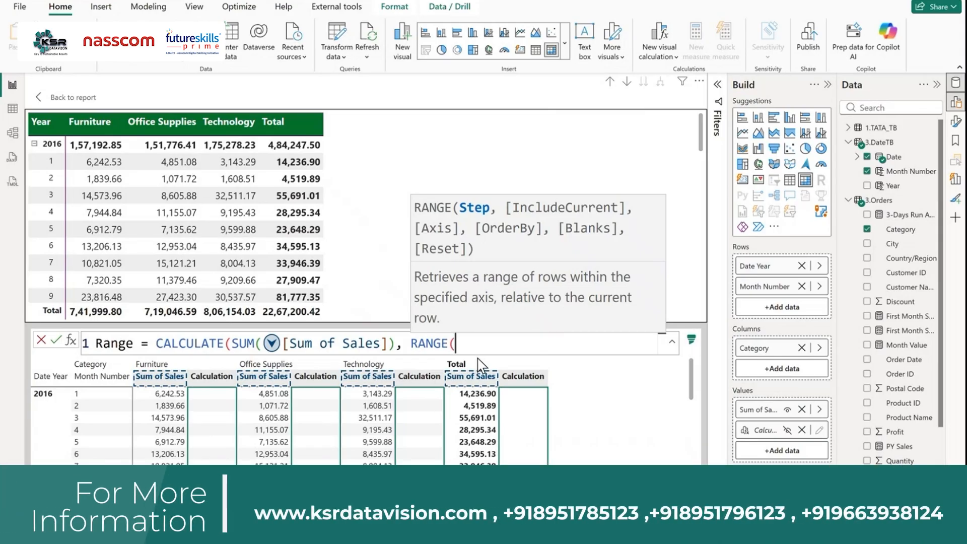
{"action": "type", "text": "-"}
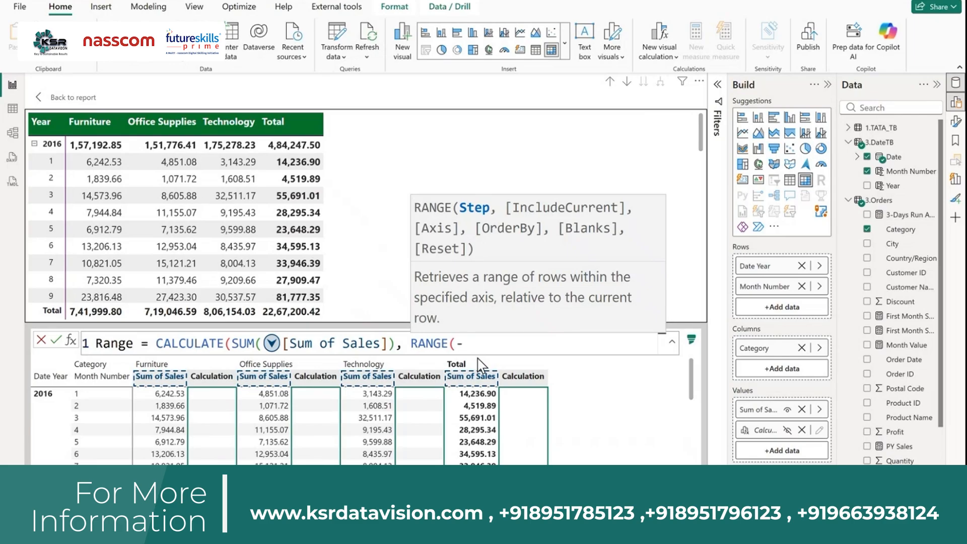
{"action": "type", "text": "5,ro"}
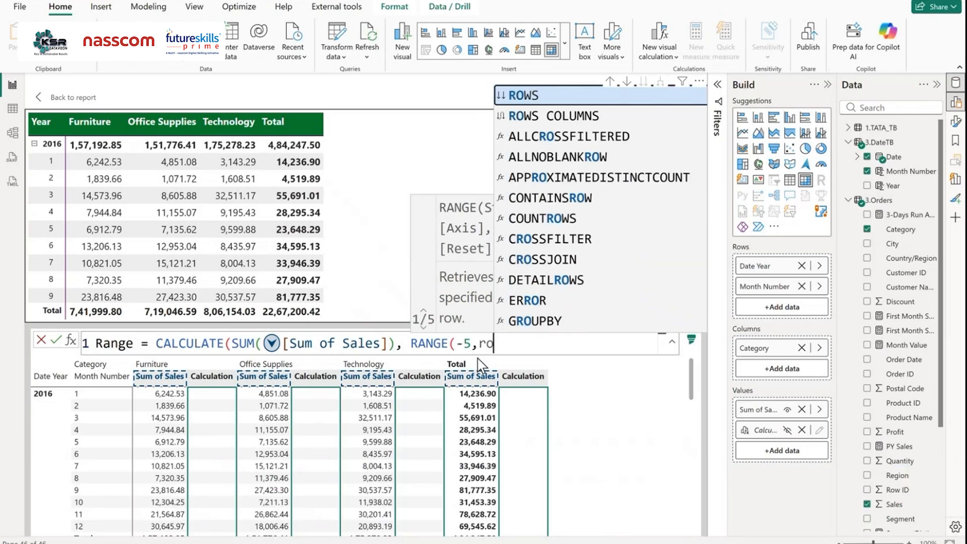
{"action": "key", "text": "Tab"}
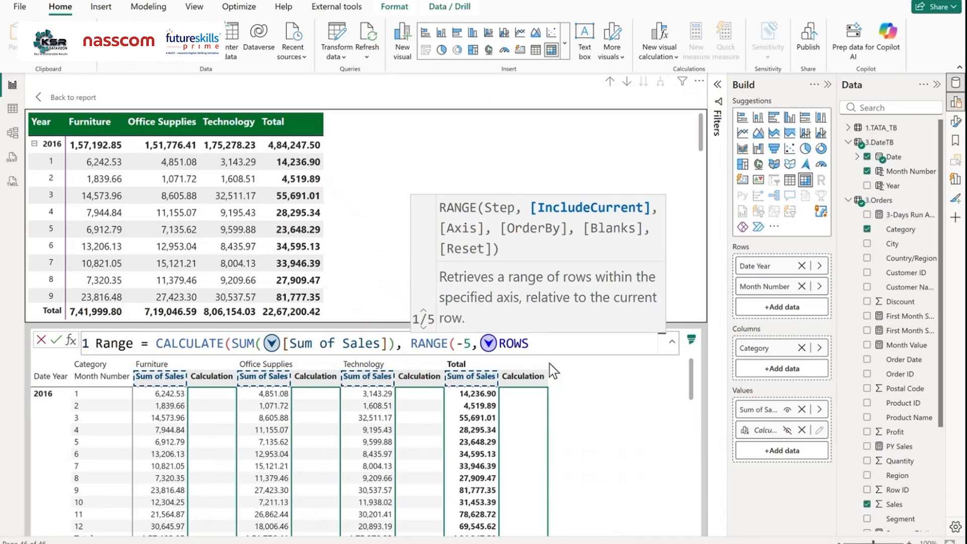
{"action": "type", "text": "))"}
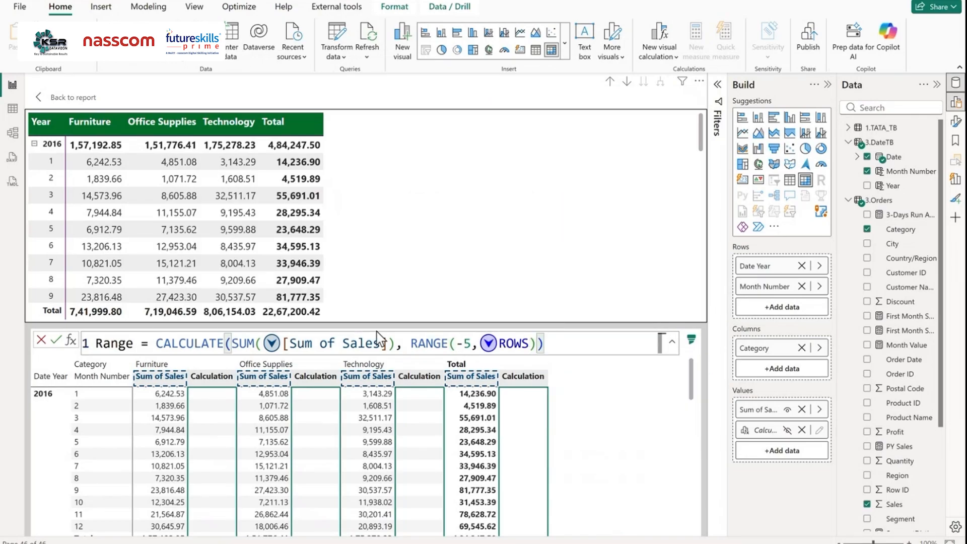
{"action": "left_click", "coordinate": [55, 340]}
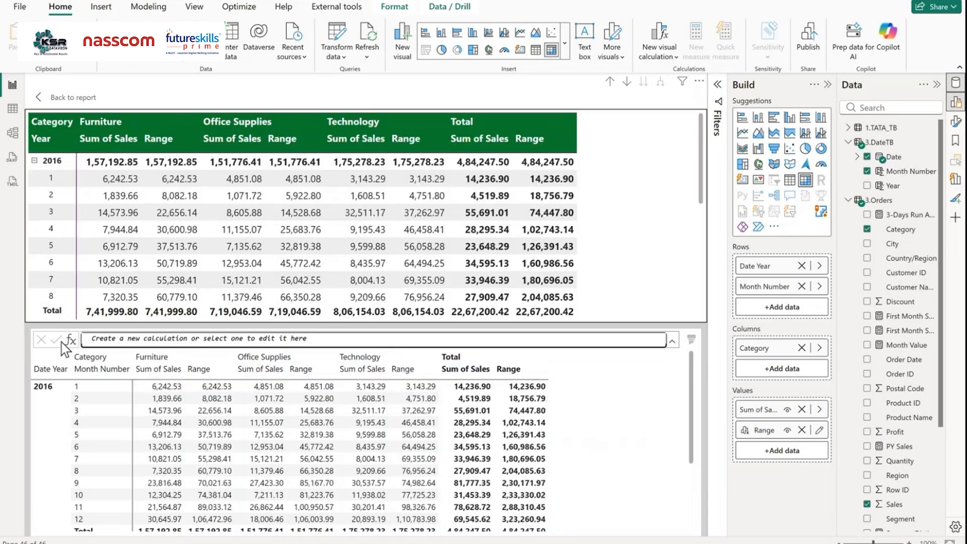
Step: Return to the report, enlarge the Page 42 matrix slightly and move it higher on the page
{"action": "left_click", "coordinate": [60, 97]}
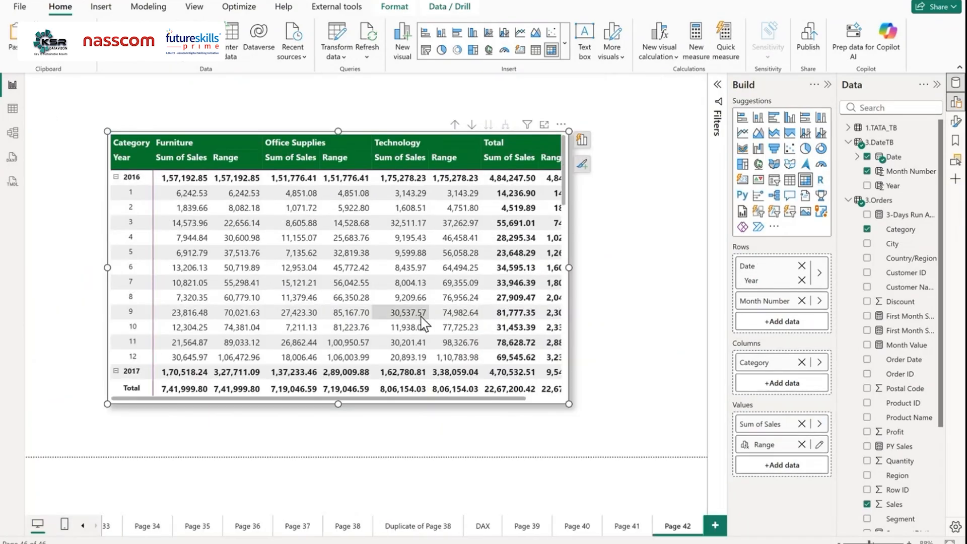
{"action": "left_click_drag", "start_coordinate": [569, 404], "coordinate": [592, 424]}
{"action": "left_click_drag", "start_coordinate": [581, 125], "coordinate": [576, 94]}
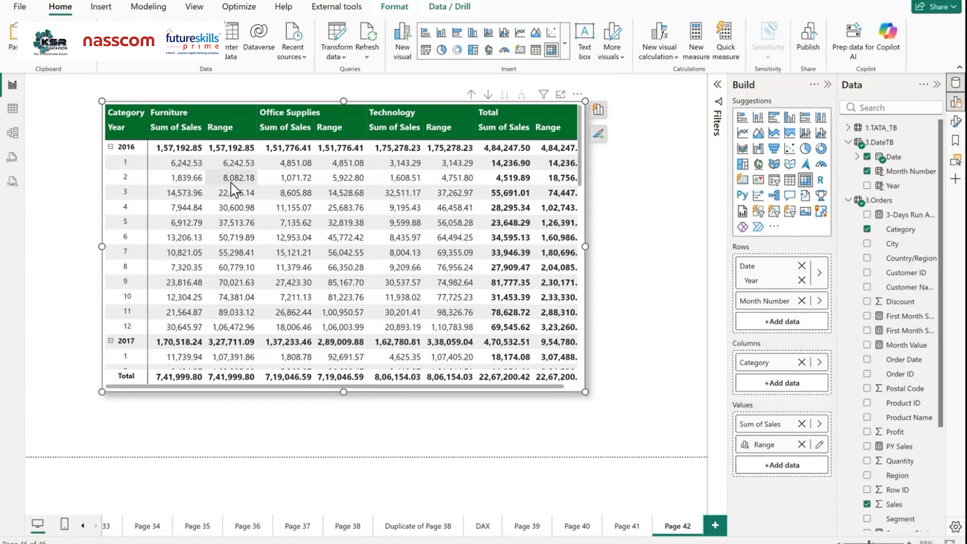
Step: Switch to Calculator and enter the Furniture sales for month 1 of 2016, 6242.53
{"action": "left_click", "coordinate": [703, 543]}
{"action": "type", "text": "6"}
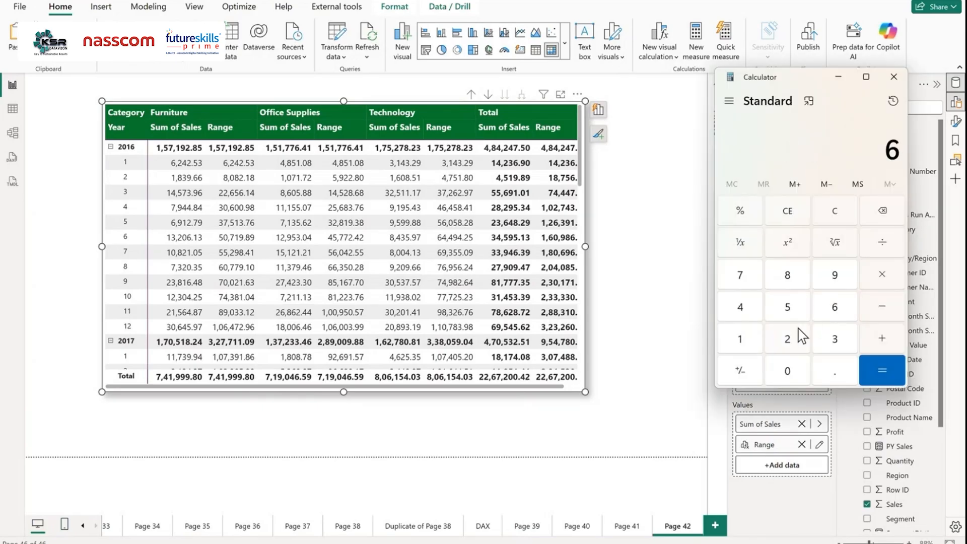
{"action": "left_click", "coordinate": [786, 340]}
{"action": "left_click", "coordinate": [751, 313]}
{"action": "left_click", "coordinate": [783, 347]}
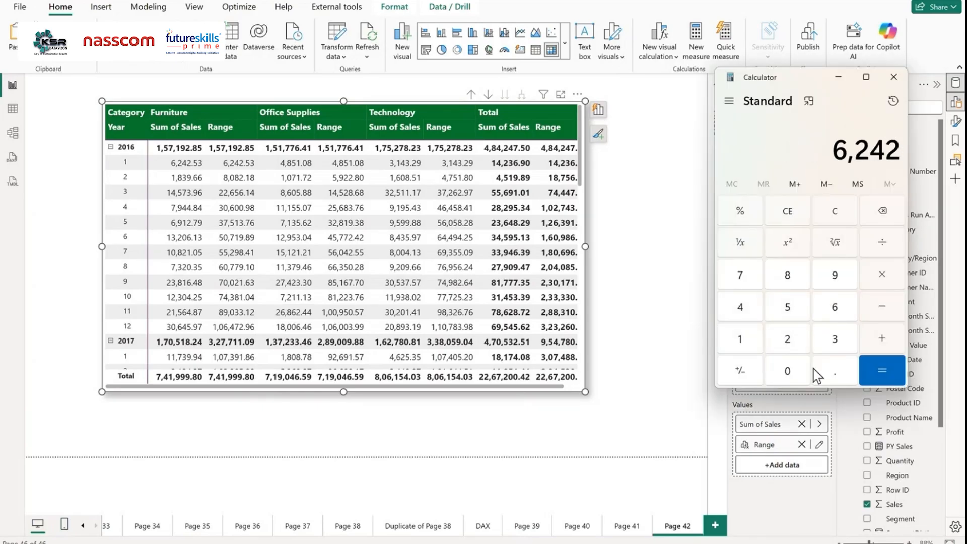
{"action": "left_click", "coordinate": [823, 370]}
{"action": "type", "text": "5"}
{"action": "left_click", "coordinate": [826, 342]}
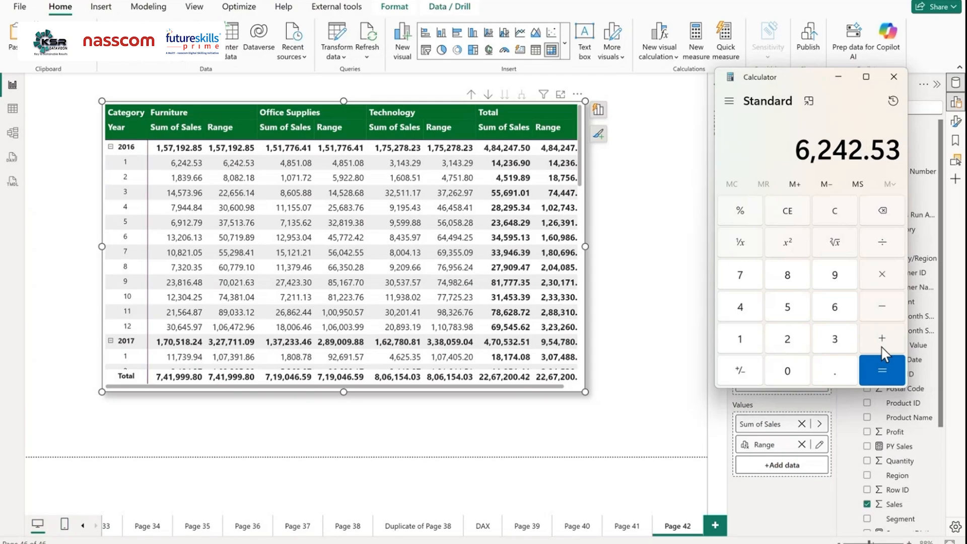
Step: Add the month 2 Furniture sales of 1839.66, calculate the sum, and minimize Calculator
{"action": "left_click", "coordinate": [882, 342]}
{"action": "left_click", "coordinate": [754, 342]}
{"action": "left_click", "coordinate": [800, 282]}
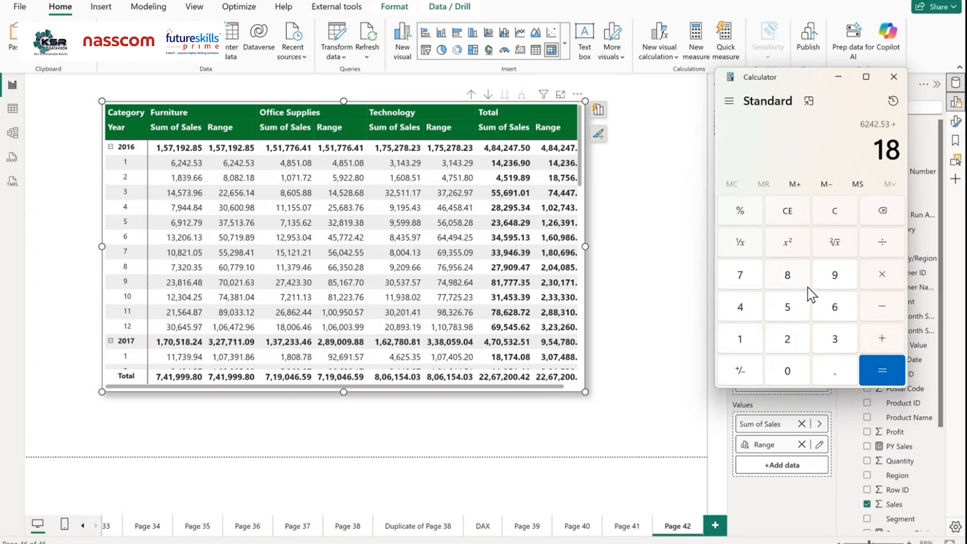
{"action": "left_click", "coordinate": [836, 340]}
{"action": "left_click", "coordinate": [842, 275]}
{"action": "left_click", "coordinate": [835, 373]}
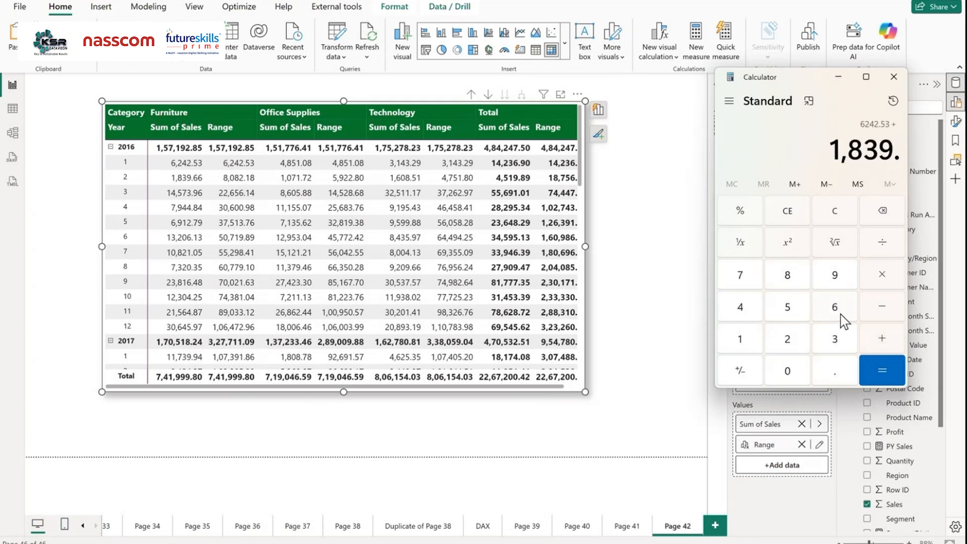
{"action": "left_click", "coordinate": [839, 312]}
{"action": "left_click", "coordinate": [838, 312]}
{"action": "left_click", "coordinate": [869, 364]}
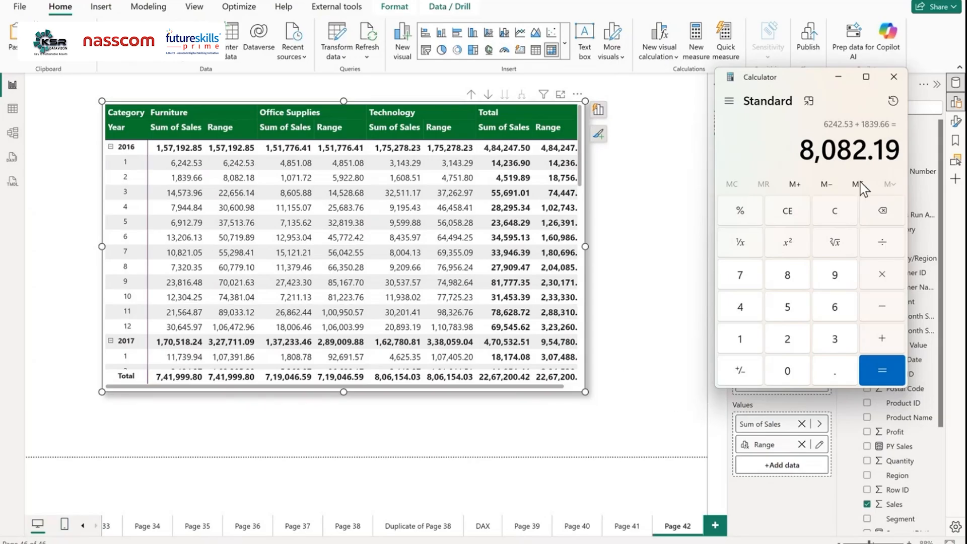
{"action": "left_click", "coordinate": [841, 78]}
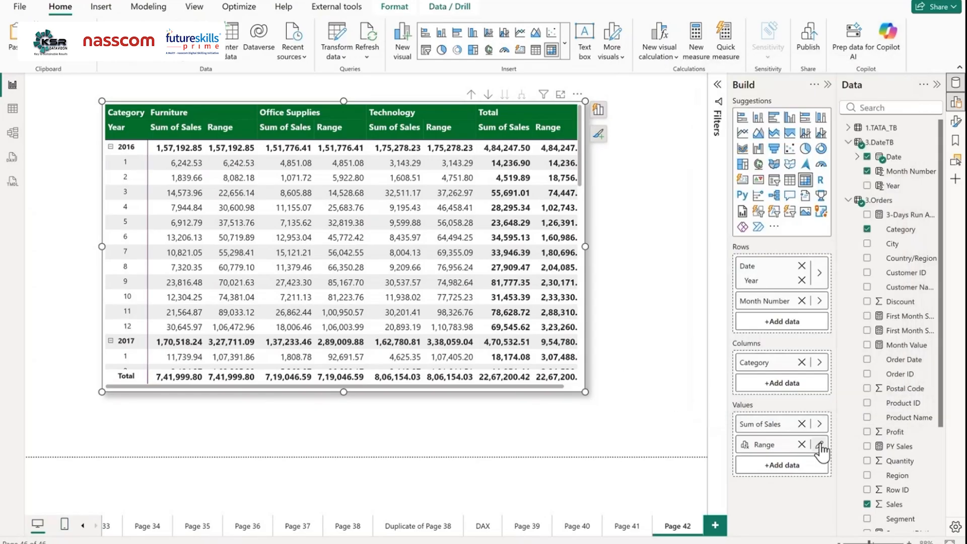
Step: Set the step in the matrix's Range formula to -2, commit it, and return to the report
{"action": "left_click", "coordinate": [820, 445]}
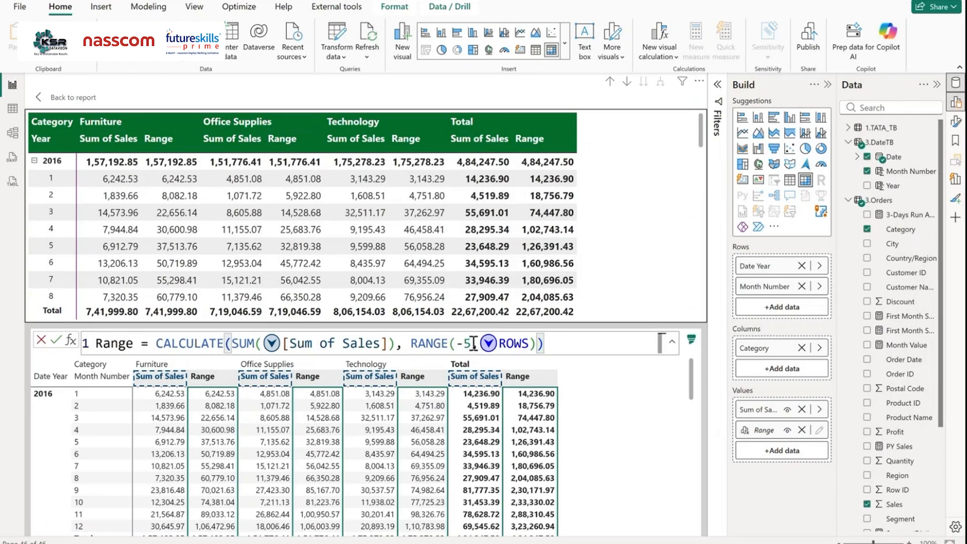
{"action": "left_click_drag", "start_coordinate": [473, 343], "coordinate": [464, 343]}
{"action": "type", "text": "2"}
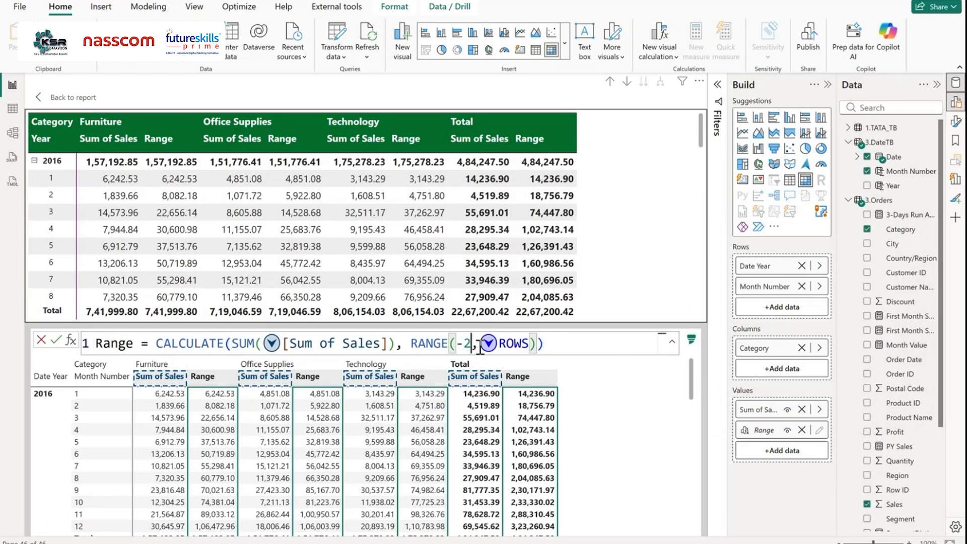
{"action": "left_click", "coordinate": [59, 340]}
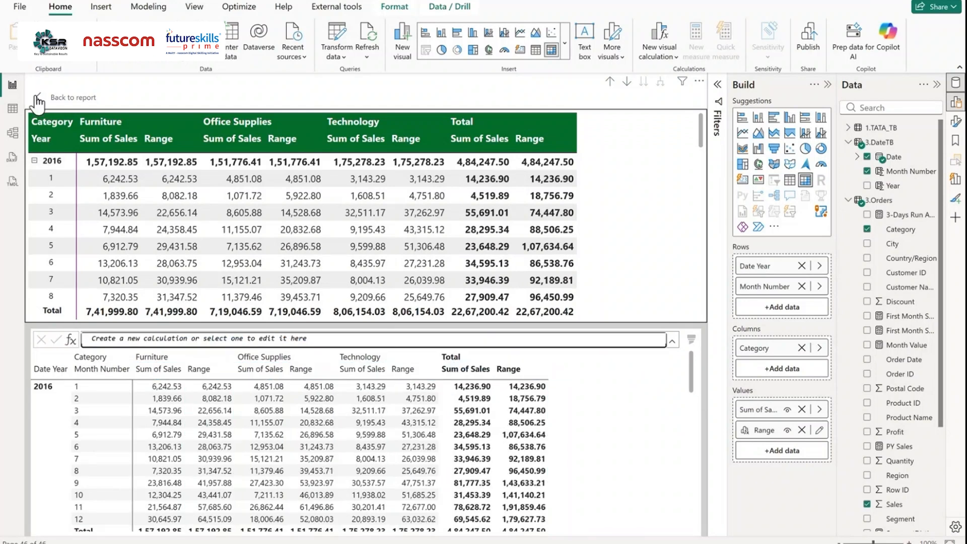
{"action": "left_click", "coordinate": [69, 98]}
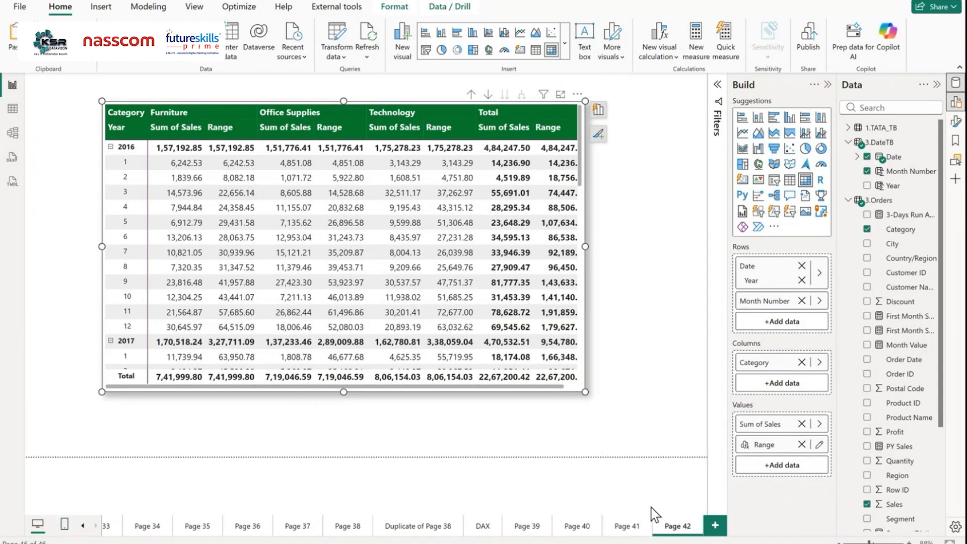
Step: Reopen Calculator and add the month 3 Furniture sales of 14573.96 to the previous result
{"action": "mouse_move", "coordinate": [670, 543]}
{"action": "left_click", "coordinate": [669, 456]}
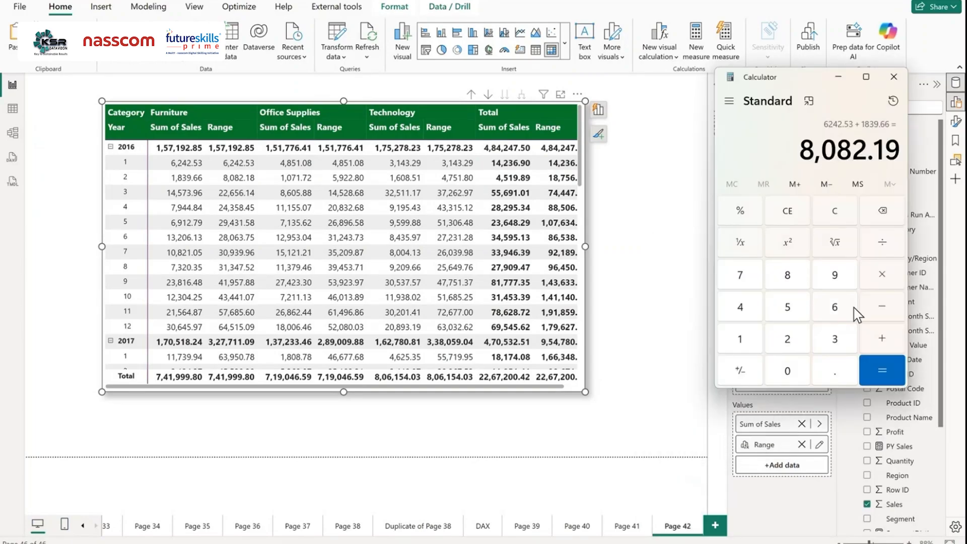
{"action": "left_click", "coordinate": [881, 339]}
{"action": "left_click", "coordinate": [749, 346]}
{"action": "left_click", "coordinate": [744, 309]}
{"action": "left_click", "coordinate": [786, 308]}
{"action": "left_click", "coordinate": [741, 276]}
{"action": "left_click", "coordinate": [836, 341]}
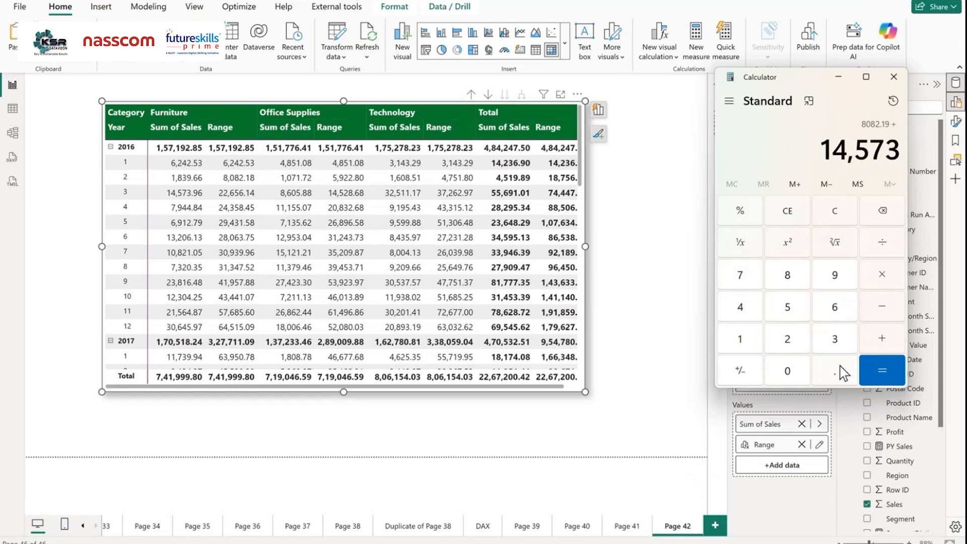
{"action": "left_click", "coordinate": [839, 373]}
{"action": "left_click", "coordinate": [834, 275]}
{"action": "left_click", "coordinate": [837, 308]}
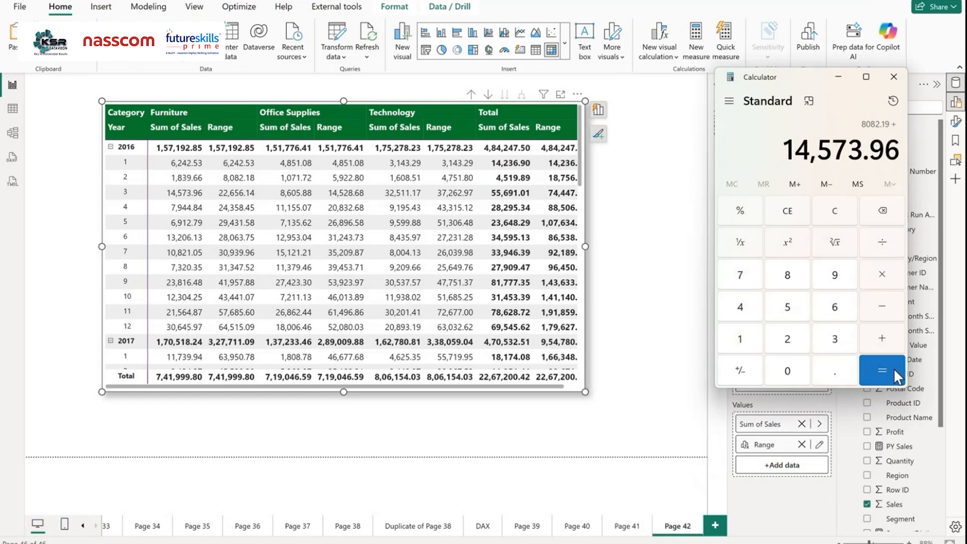
{"action": "left_click", "coordinate": [893, 367]}
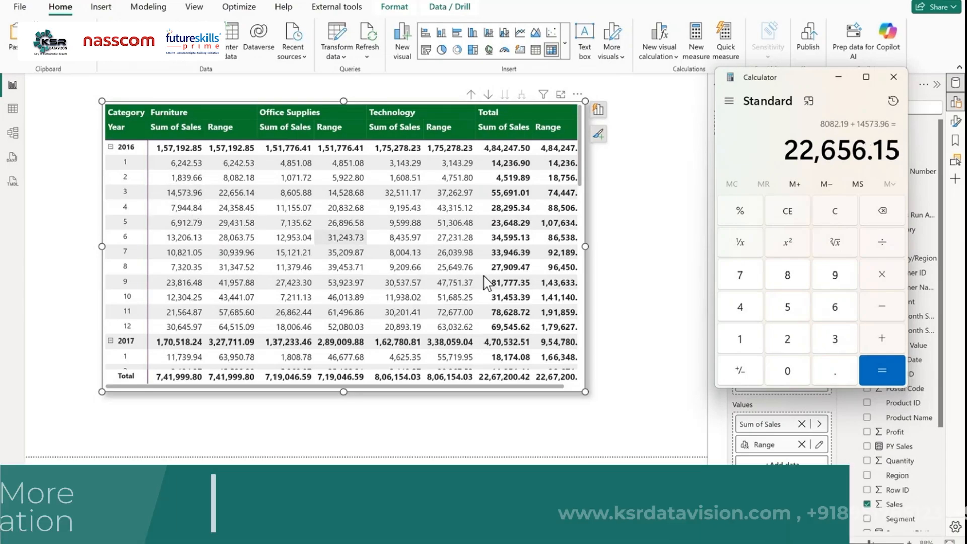
Step: Clear Calculator and enter the month 2 Furniture sales, 1839.66, as the start of a new sum
{"action": "left_click", "coordinate": [835, 214]}
{"action": "left_click", "coordinate": [741, 337]}
{"action": "left_click", "coordinate": [787, 278]}
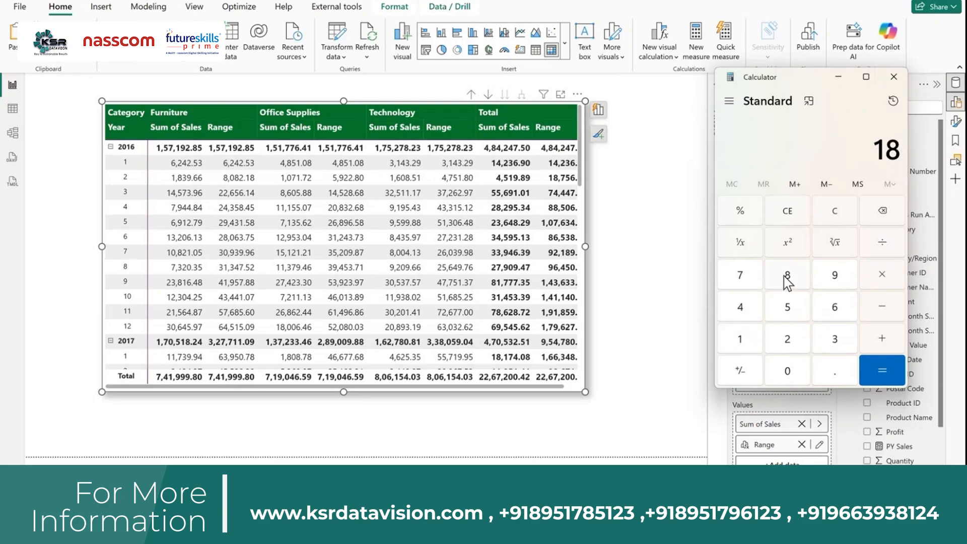
{"action": "left_click", "coordinate": [826, 337]}
{"action": "left_click", "coordinate": [835, 275]}
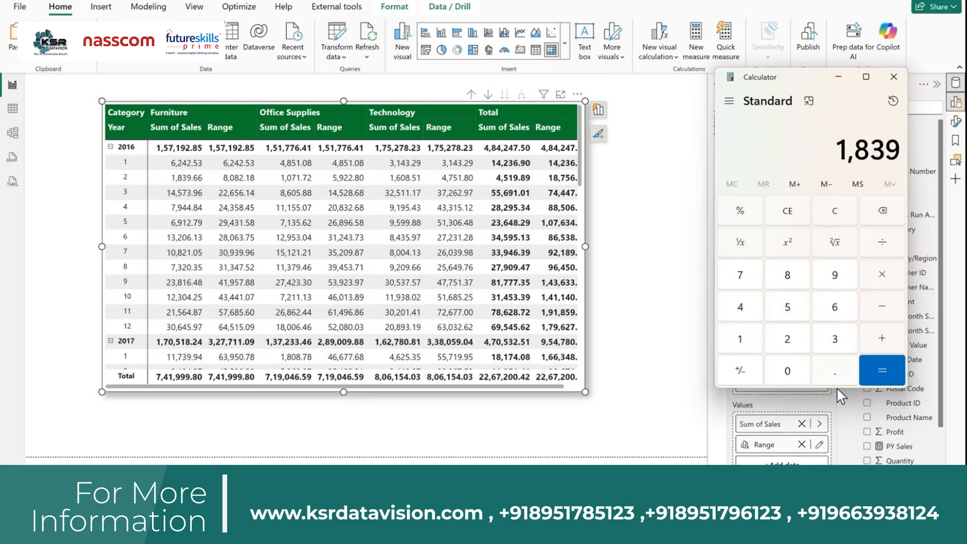
{"action": "left_click", "coordinate": [835, 373]}
{"action": "left_click", "coordinate": [836, 308]}
{"action": "left_click", "coordinate": [836, 308]}
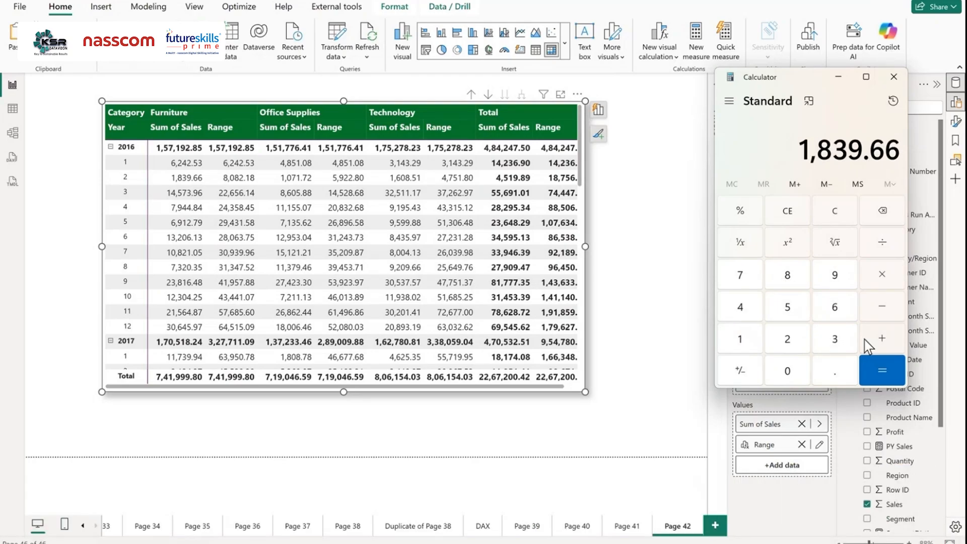
Step: Enter the month 3 Furniture sales of 14573.96 as the second term of the sum
{"action": "left_click", "coordinate": [863, 340]}
{"action": "left_click", "coordinate": [742, 340]}
{"action": "left_click", "coordinate": [742, 309]}
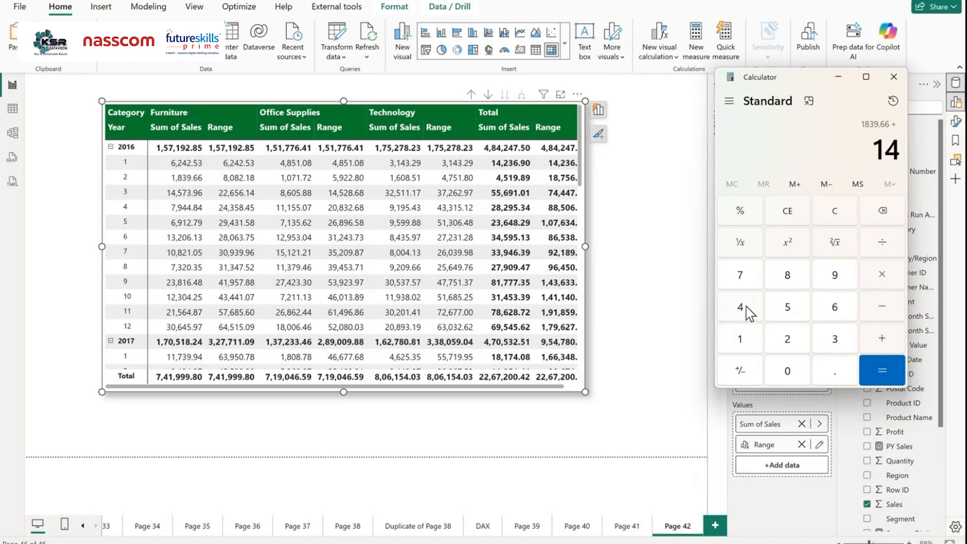
{"action": "left_click", "coordinate": [786, 305]}
{"action": "left_click", "coordinate": [743, 280]}
{"action": "left_click", "coordinate": [836, 340]}
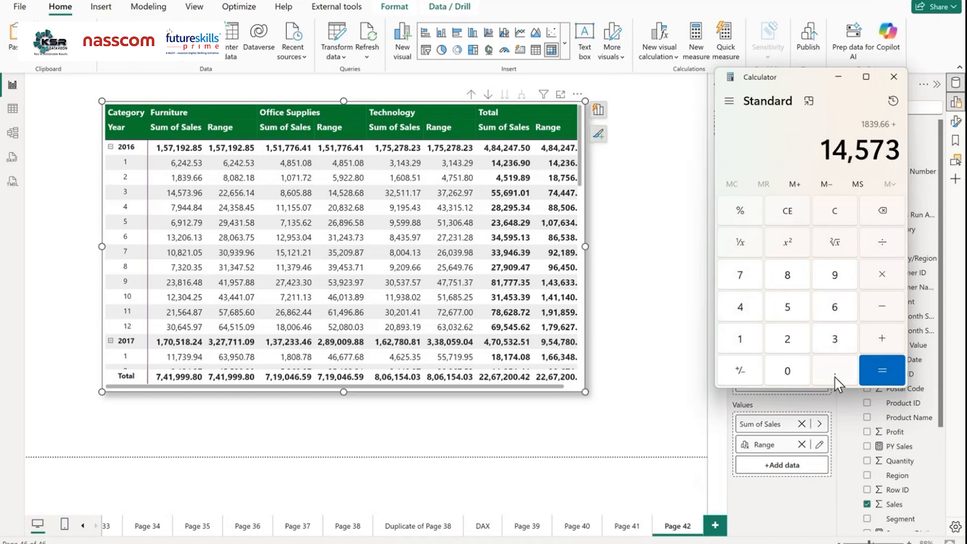
{"action": "left_click", "coordinate": [835, 373]}
{"action": "left_click", "coordinate": [834, 275]}
{"action": "left_click", "coordinate": [830, 310]}
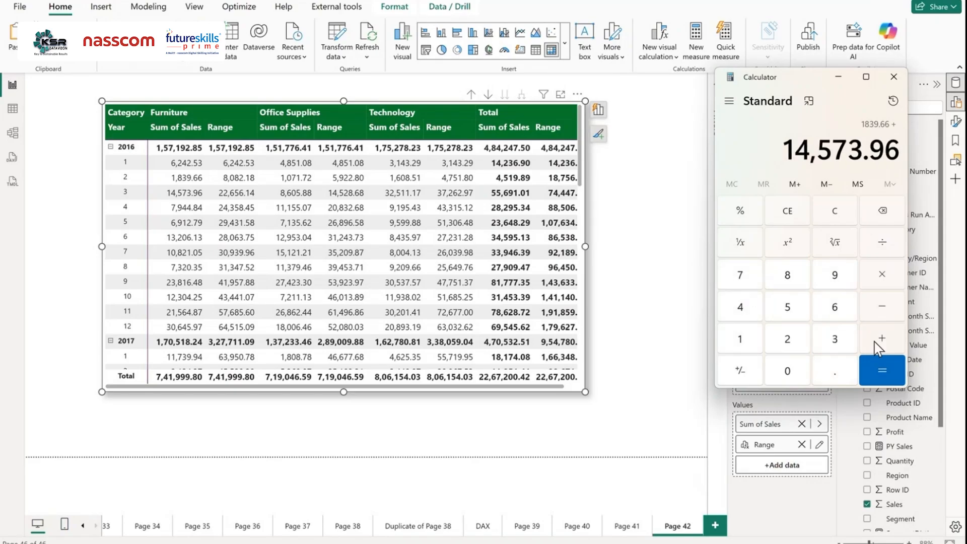
Step: Add the month 4 Furniture sales of 7944.84 and calculate the three-month sum
{"action": "left_click", "coordinate": [879, 339]}
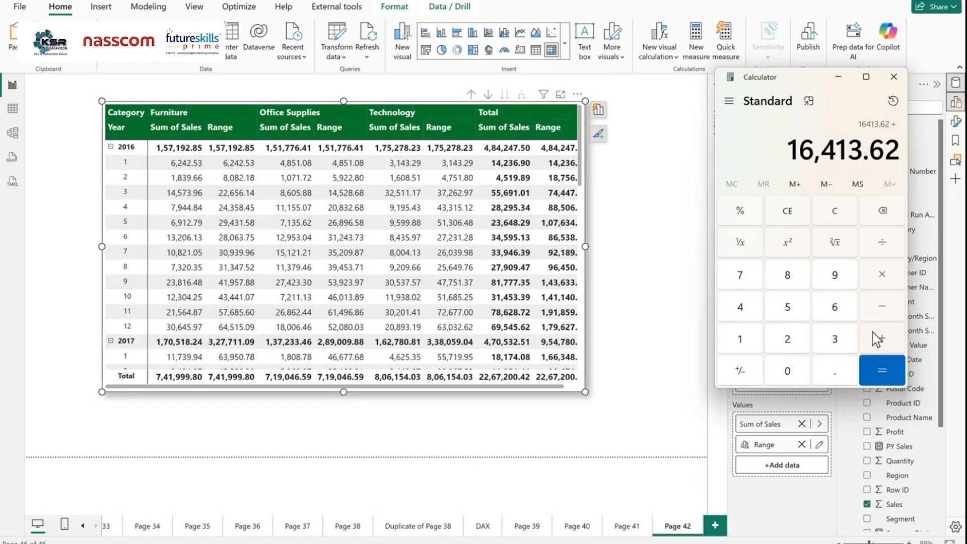
{"action": "left_click", "coordinate": [758, 274]}
{"action": "left_click", "coordinate": [830, 284]}
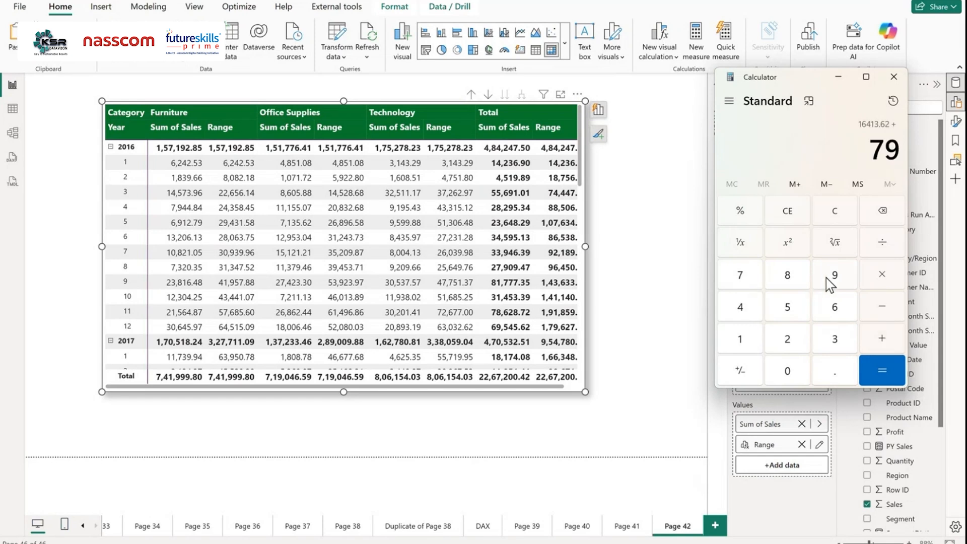
{"action": "left_click", "coordinate": [740, 308]}
{"action": "left_click", "coordinate": [740, 307]}
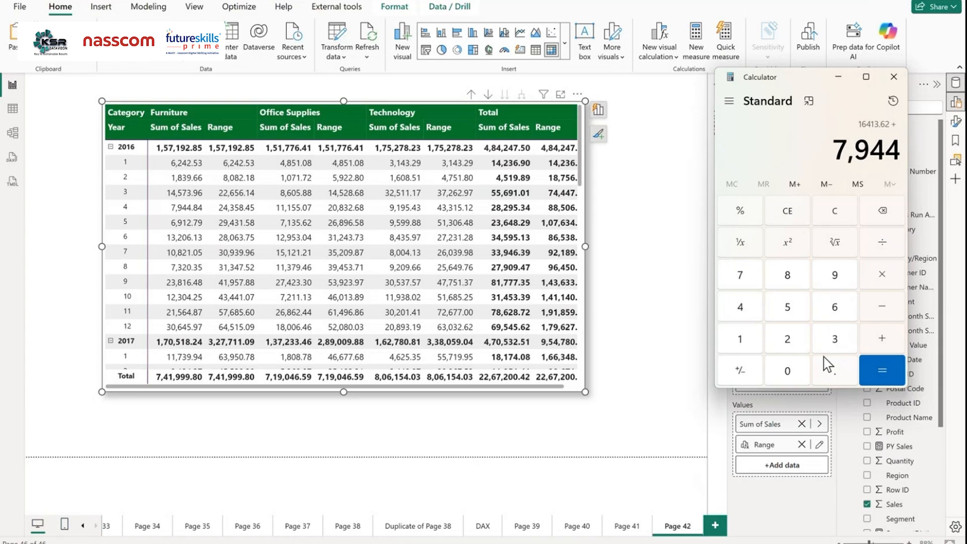
{"action": "left_click", "coordinate": [826, 363]}
{"action": "left_click", "coordinate": [784, 272]}
{"action": "left_click", "coordinate": [741, 308]}
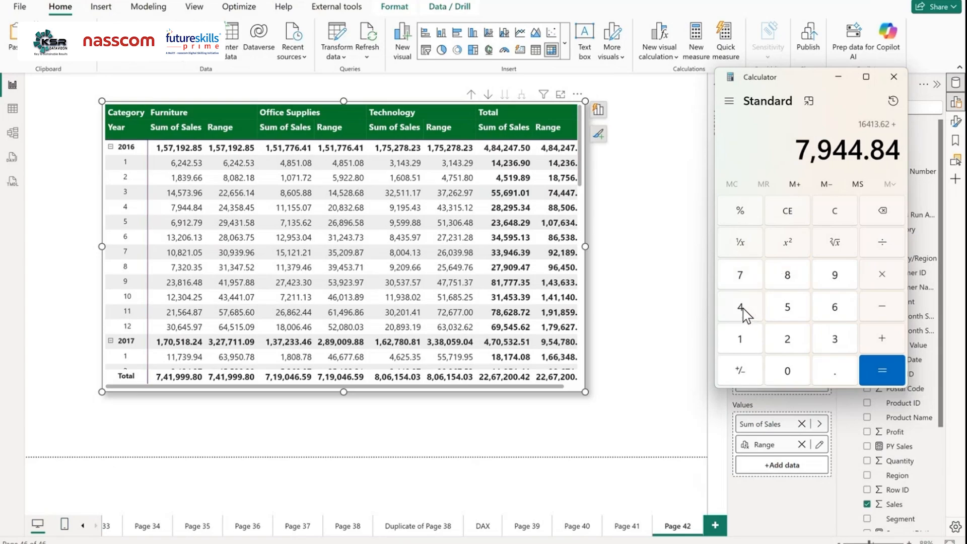
{"action": "left_click", "coordinate": [894, 367]}
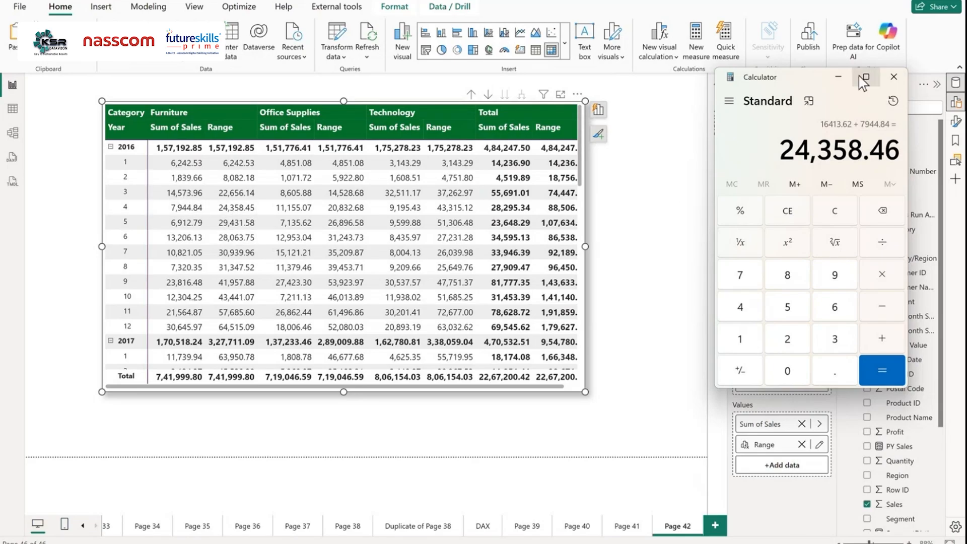
Step: Minimize Calculator and go to the DAX page with the function list in the report
{"action": "left_click", "coordinate": [837, 81]}
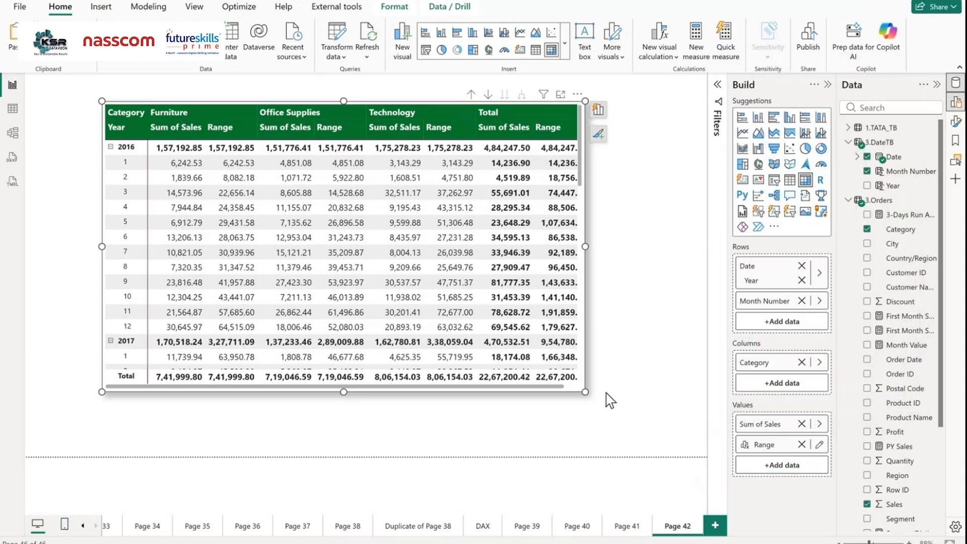
{"action": "left_click", "coordinate": [482, 528]}
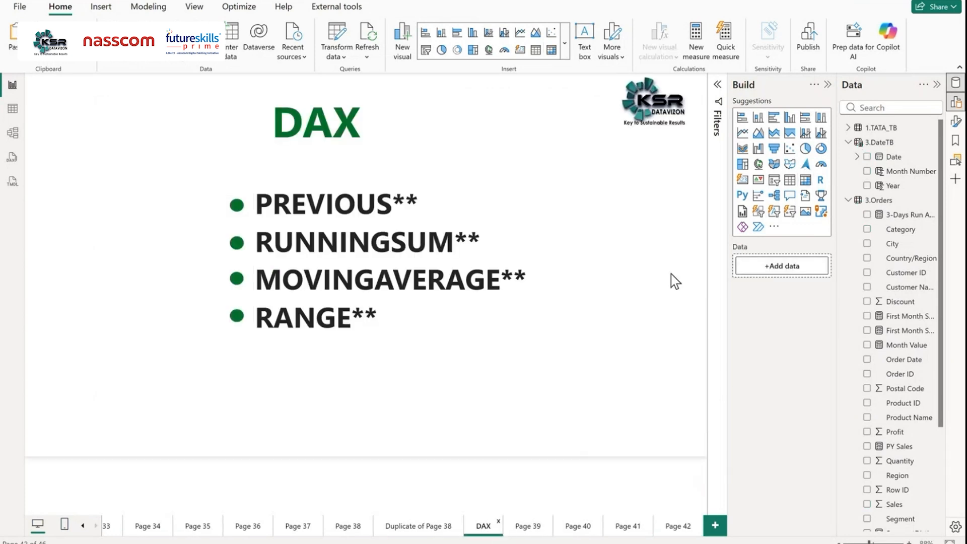